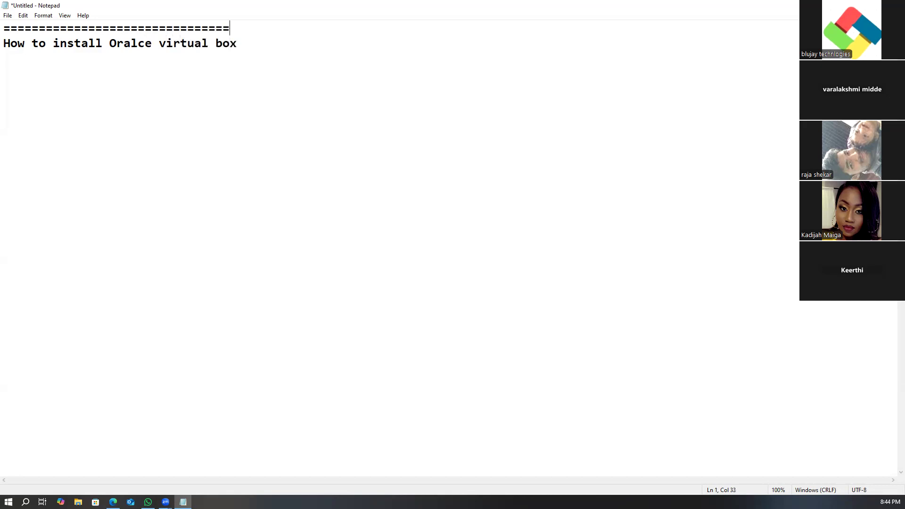
Step: Add a closing row of equals signs below the heading and insert "How to install Centos9 on OVM" above it after a blank line
key(Return)
text(=================================)
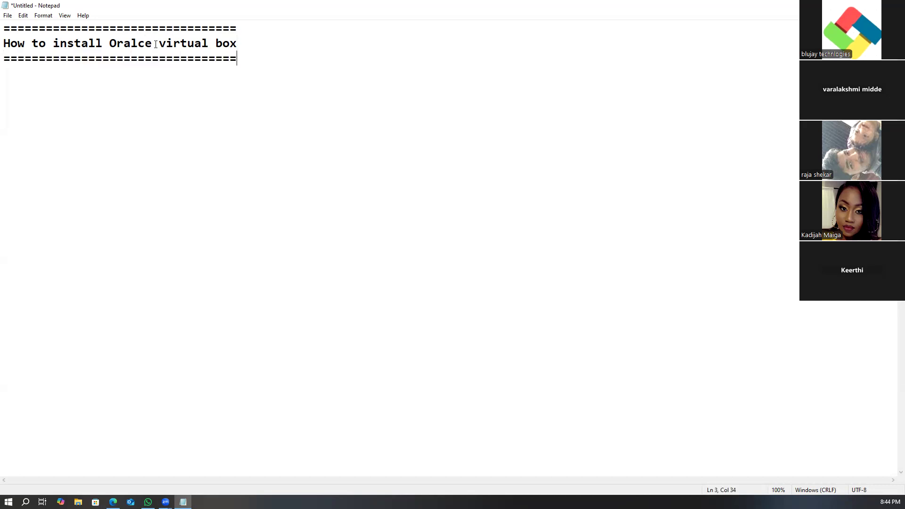
key(Up)
key(Return)
key(Return)
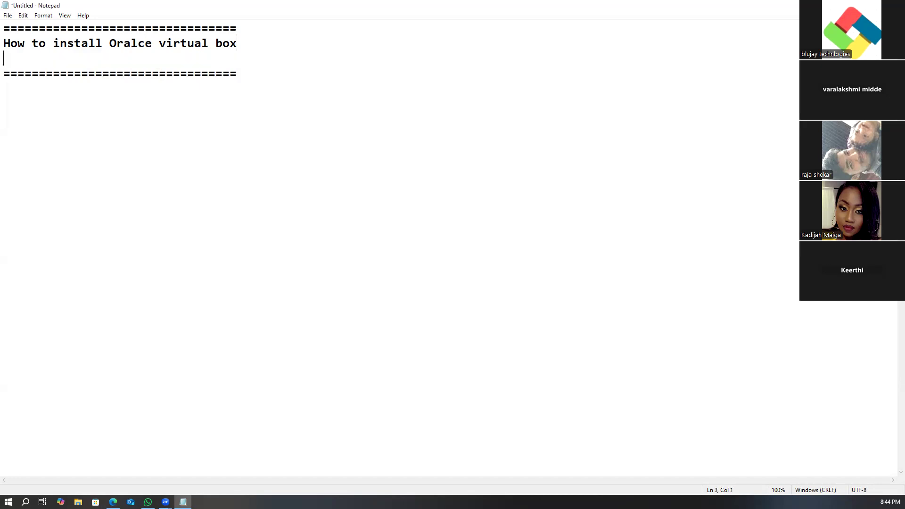
text(How to install Centos)
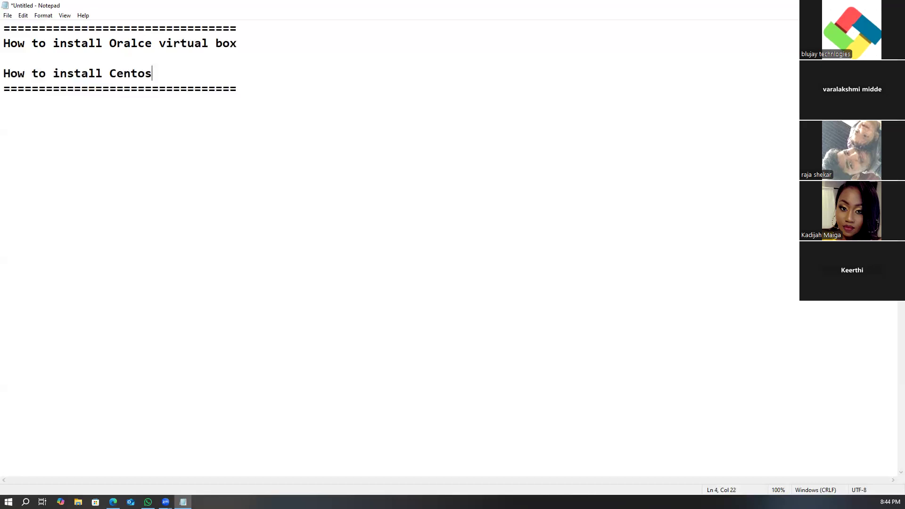
text(9 on)
text( viruatl)
key(BackSpace)
key(BackSpace)
key(BackSpace)
key(BackSpace)
key(BackSpace)
key(BackSpace)
key(BackSpace)
text(OVM)
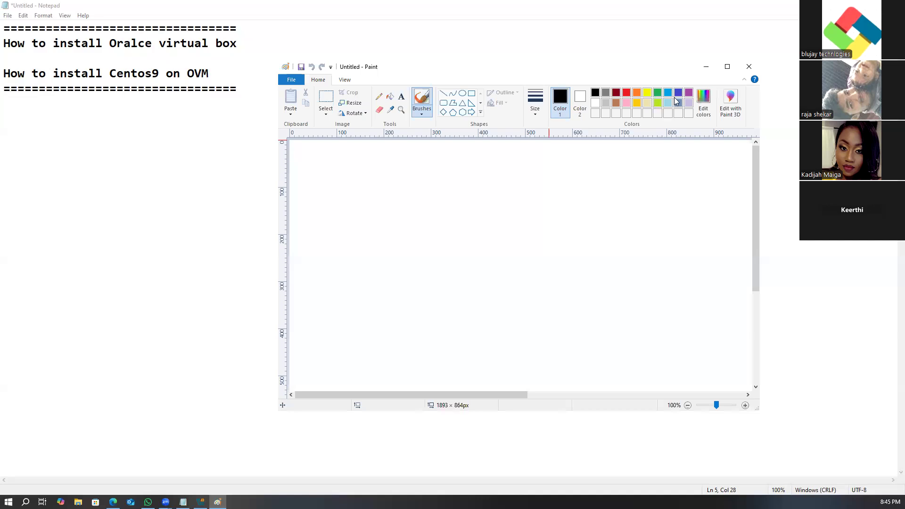
Step: Maximize the blank Paint window and draw a large black rectangle near the middle of the canvas
click(727, 66)
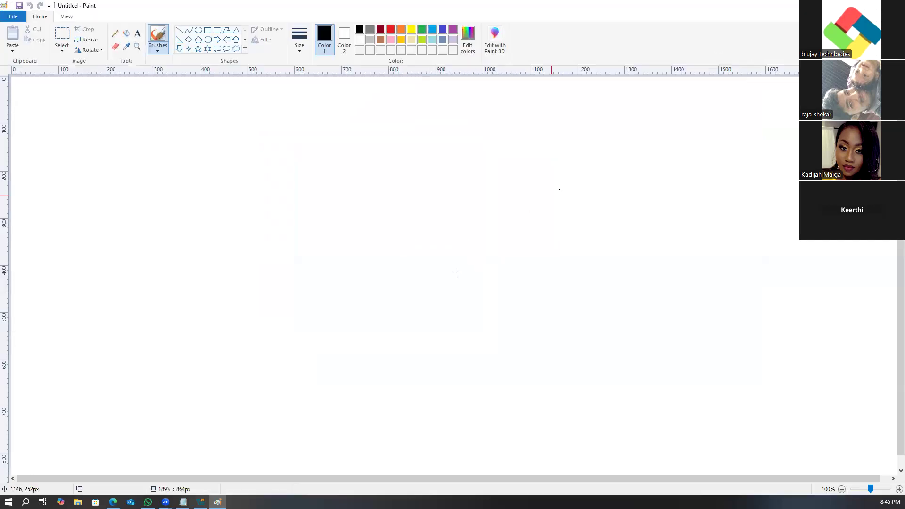
click(207, 29)
drag(224, 152, 313, 255)
drag(388, 288, 510, 305)
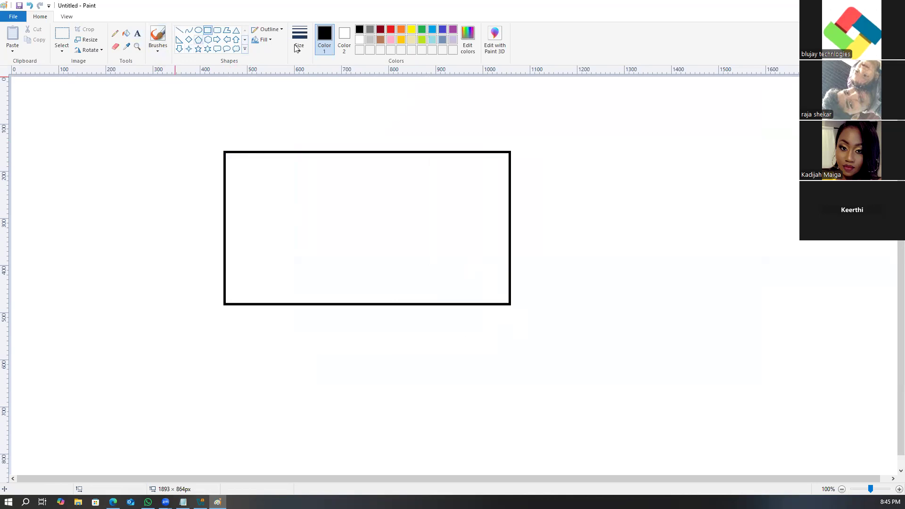
Step: Draw a dark red box about 167 × 30 px near the black rectangle's upper edge and label it "windows"
click(380, 29)
drag(333, 162, 411, 176)
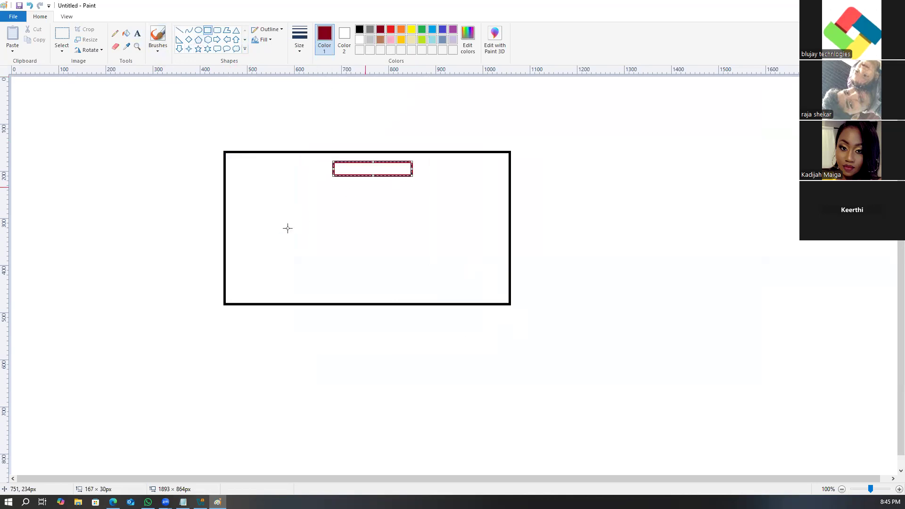
click(255, 240)
click(138, 34)
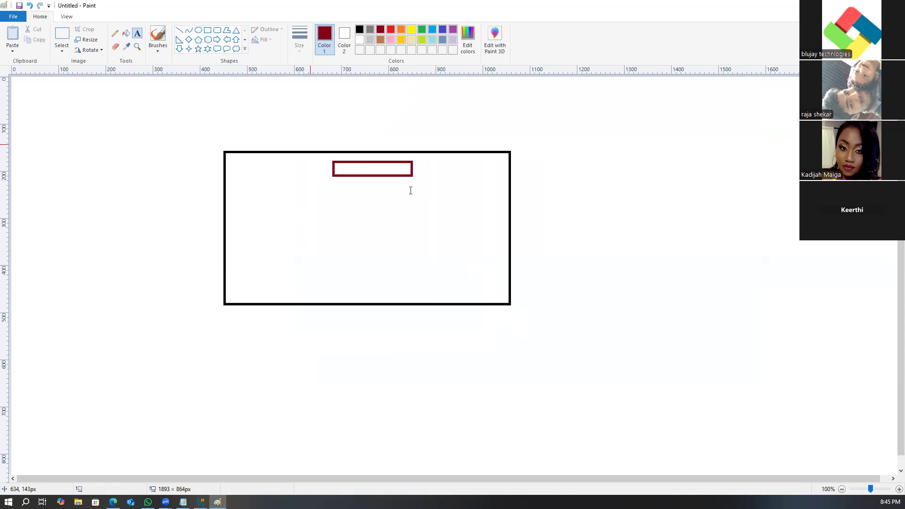
click(343, 154)
text(windows)
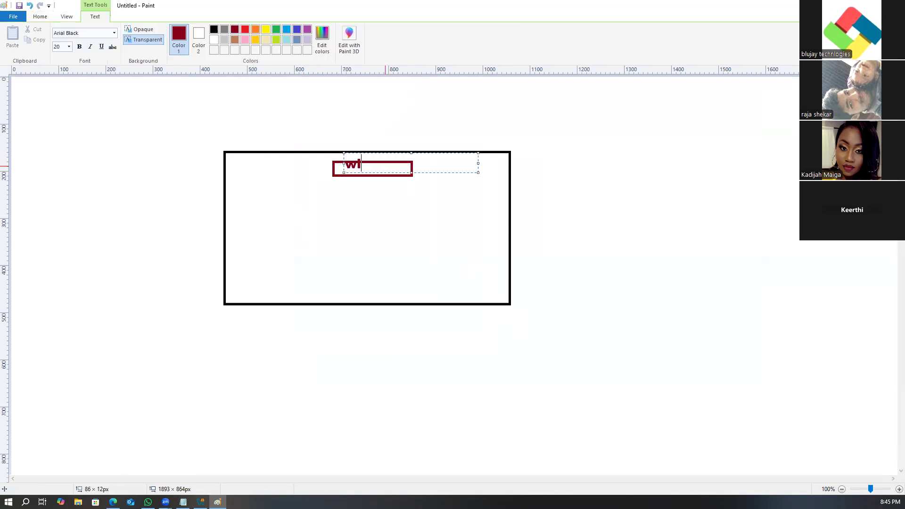
click(389, 239)
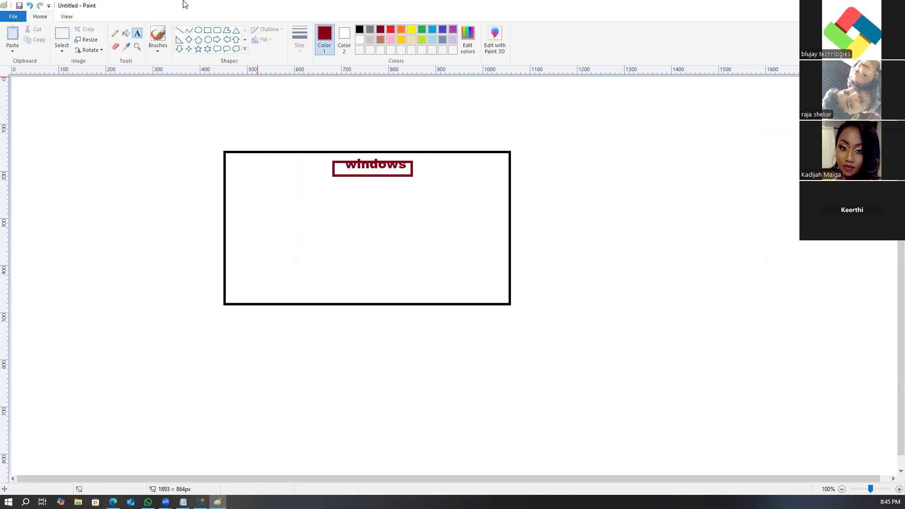
Step: Draw a dark red, roughly square box in the lower-left part of the black rectangle
click(208, 30)
mouse_move(248, 199)
mouse_down()
mouse_move(313, 283)
mouse_move(331, 288)
mouse_up()
click(77, 81)
Step: Add the indigo text "Oracle virutal box" just below the dark red square
click(137, 33)
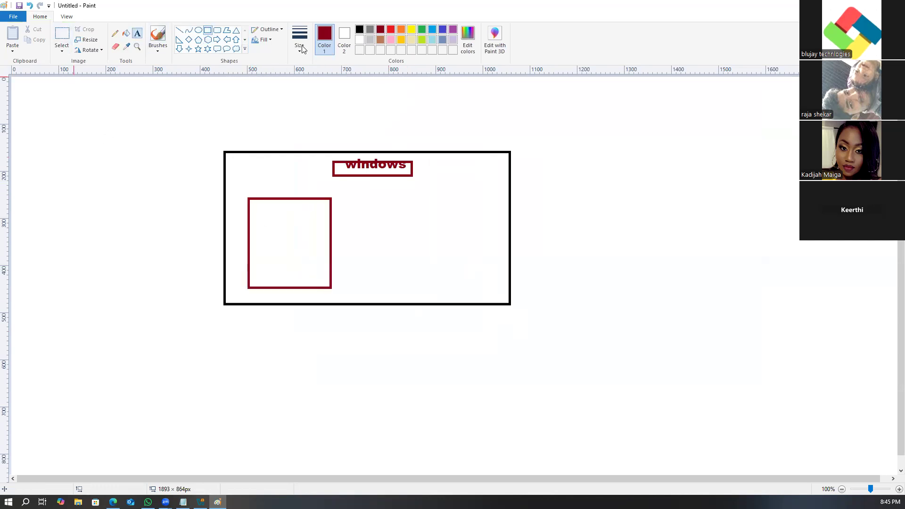
click(443, 30)
drag(260, 287, 329, 301)
text(Oracle)
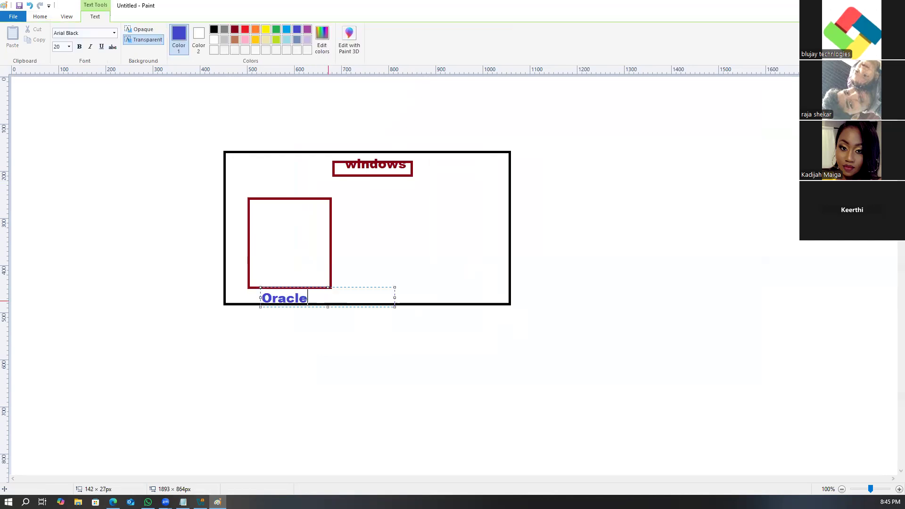
text( virutal box)
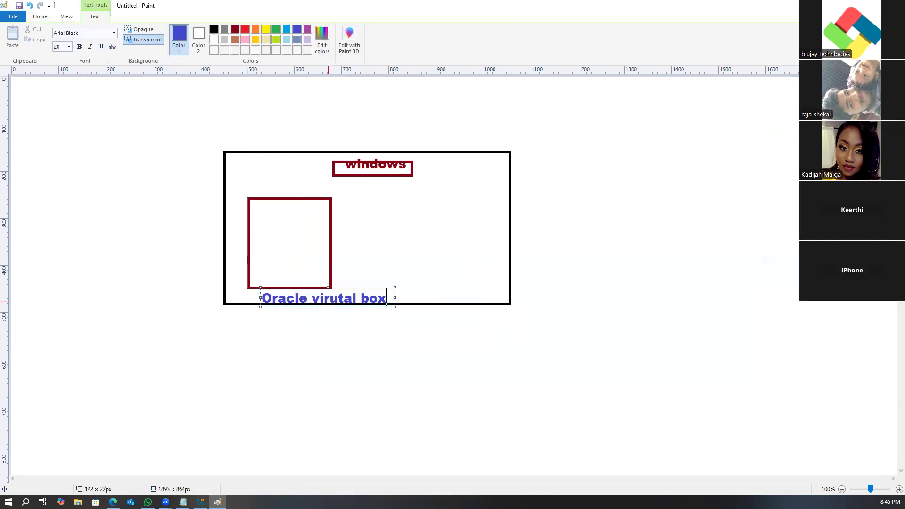
click(278, 416)
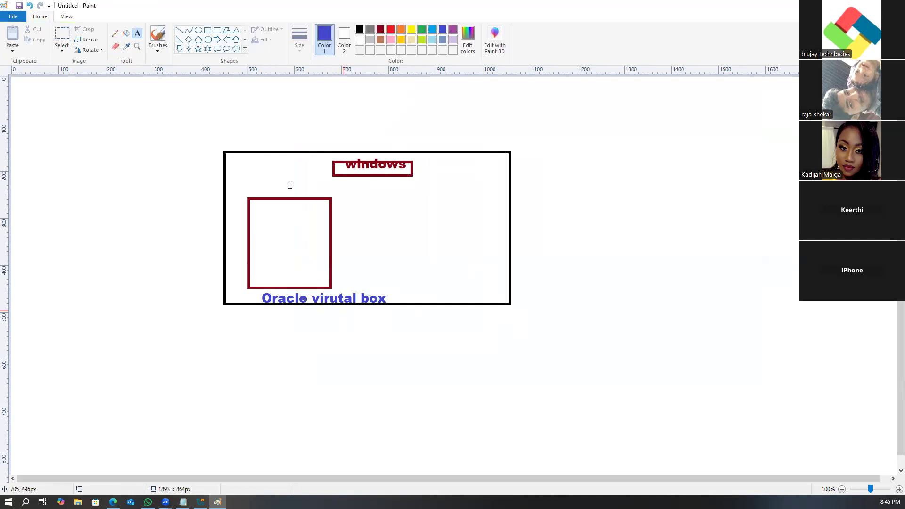
Step: Divide the dark red square into four rows with three horizontal indigo lines
click(179, 30)
drag(247, 220, 331, 220)
drag(249, 242, 331, 243)
drag(249, 271, 330, 268)
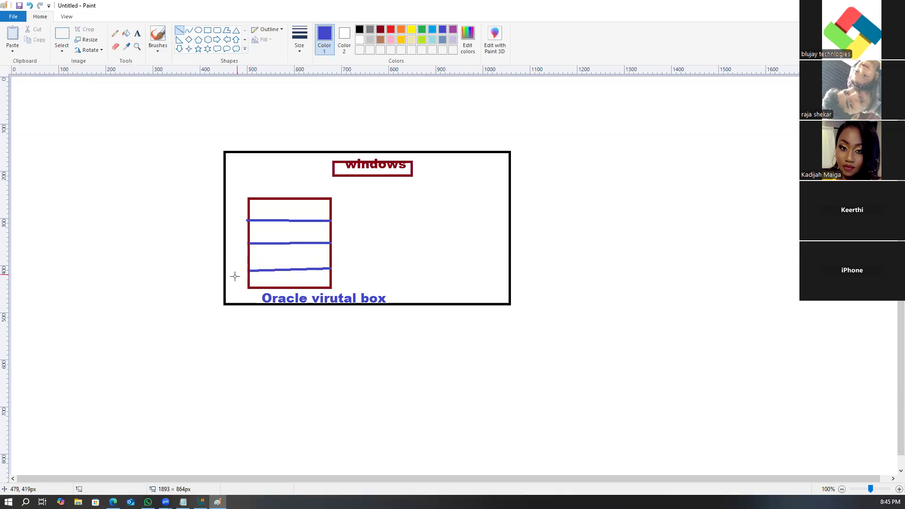
Step: Place a red "VM" label to the right of each of the square's four rows
click(137, 33)
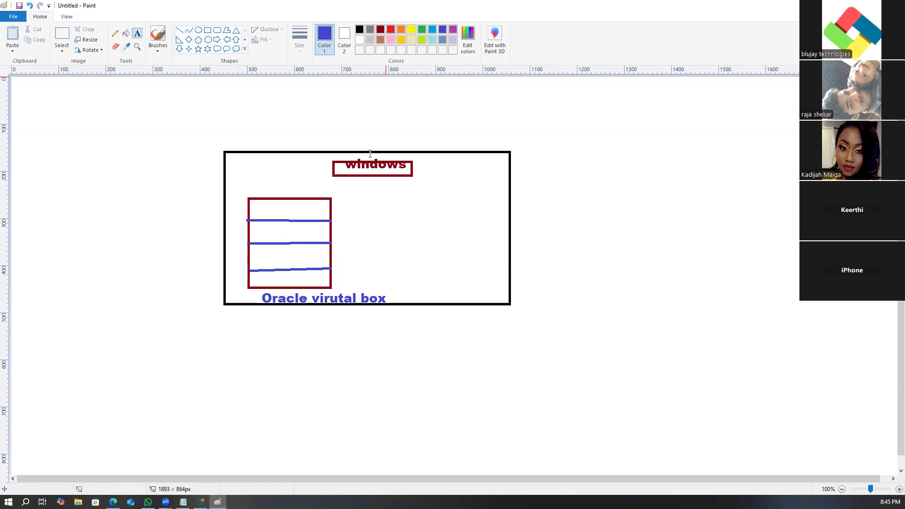
drag(339, 203, 370, 222)
text(VM)
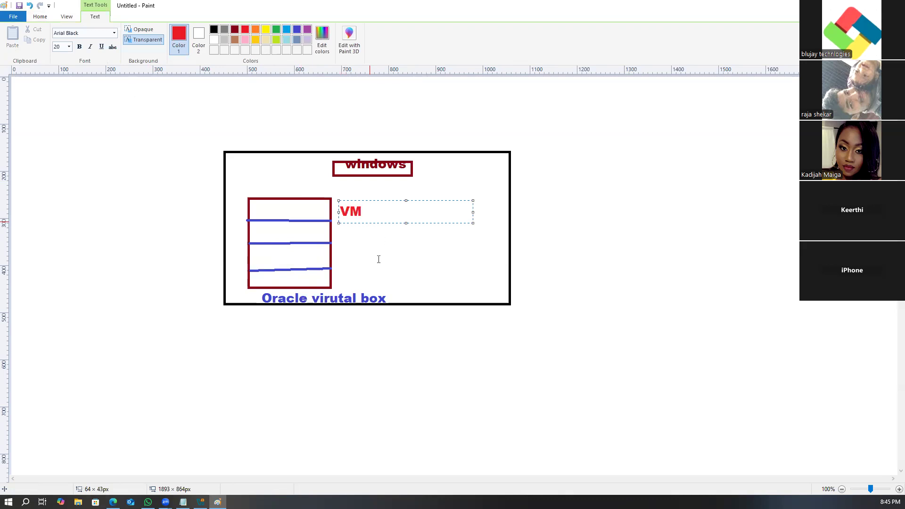
click(339, 219)
drag(338, 219, 374, 282)
text(VM)
click(350, 255)
text(VM)
click(344, 274)
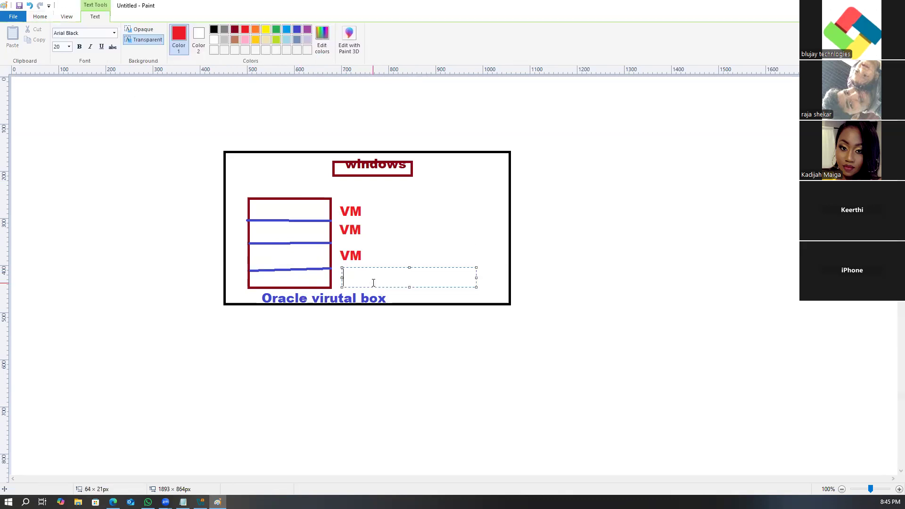
text(VM)
click(653, 212)
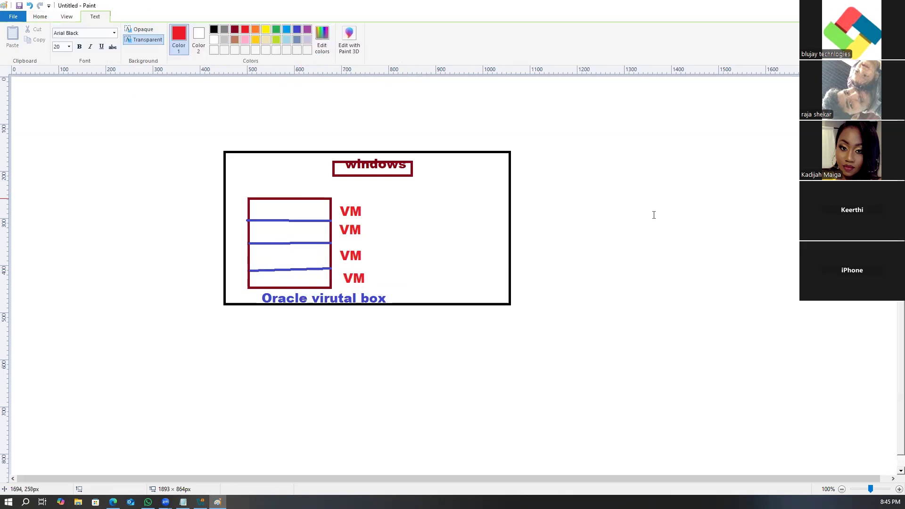
Step: Label the square's top row "Centos9" in red text
drag(258, 193, 310, 209)
text(Cemtpo)
key(BackSpace)
key(BackSpace)
key(BackSpace)
key(BackSpace)
text(no)
key(BackSpace)
text(tos)
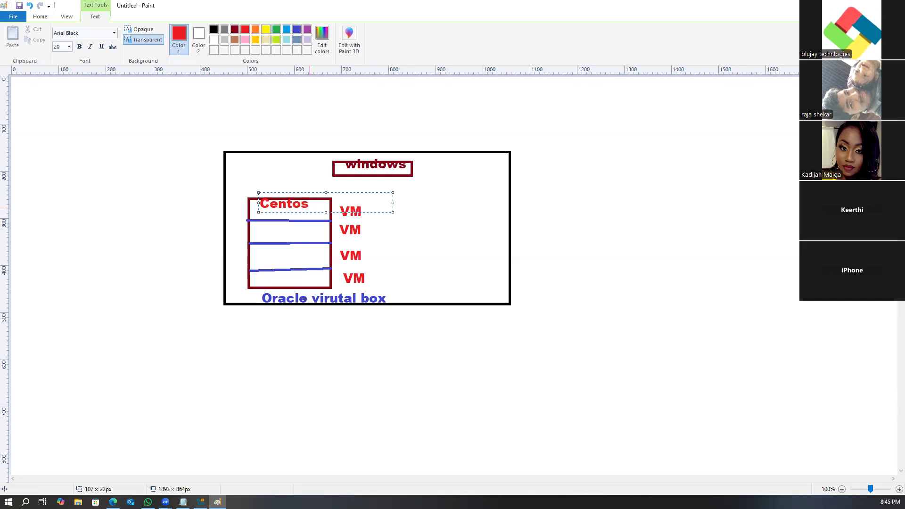
text(9)
Step: Label the square's remaining three rows "Ubuntu", "redhat" and "Oracle" from top to bottom
click(291, 232)
drag(252, 223, 331, 245)
text(Ubuntu)
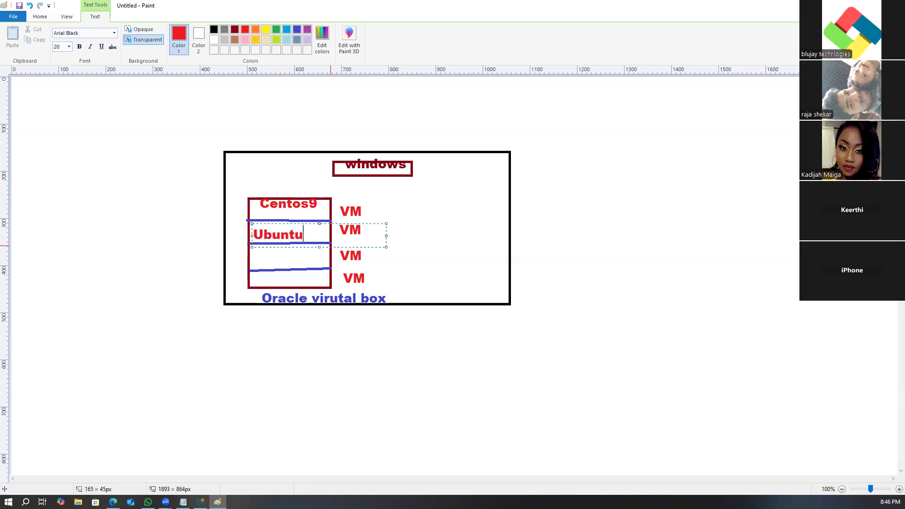
click(284, 257)
drag(261, 249, 396, 269)
text(redhat)
click(266, 275)
drag(255, 268, 389, 287)
text(Orac)
key(BackSpace)
text(cle)
click(495, 260)
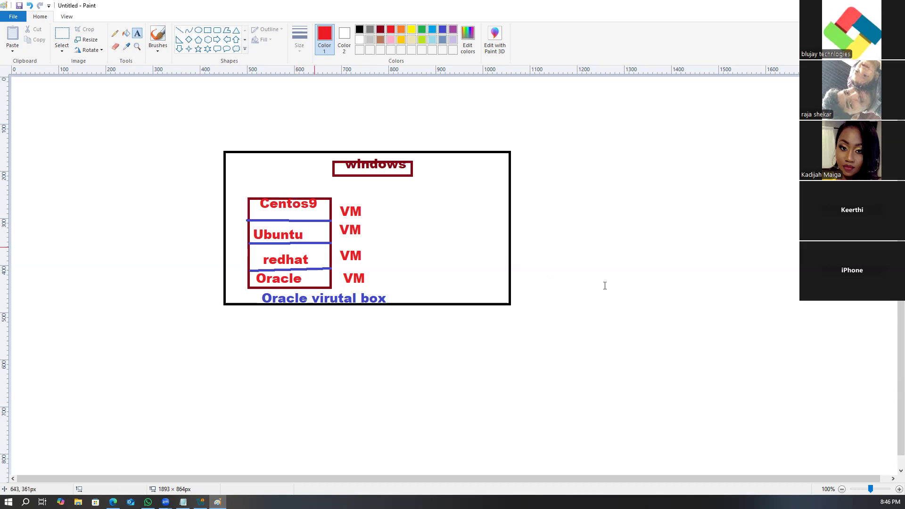
Step: Switch to the Notepad notes and write "step1: download the ovm from official website" below the heading
click(183, 502)
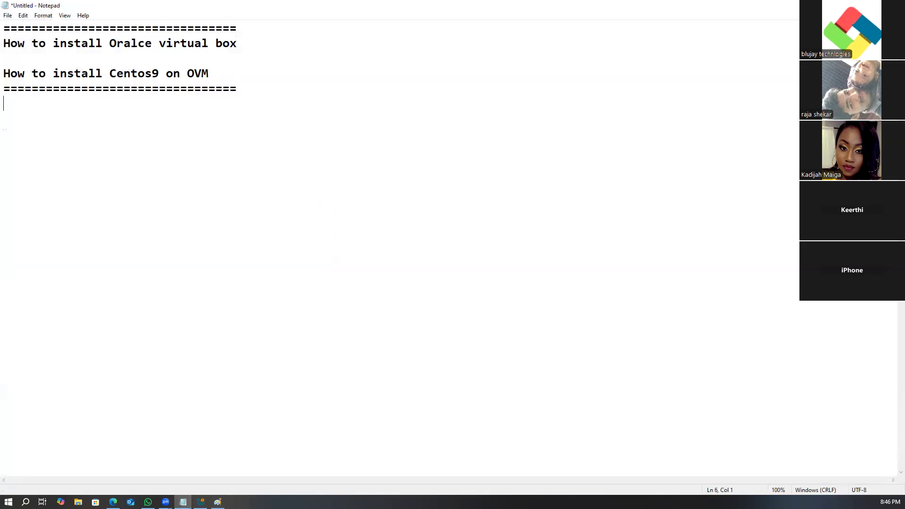
text(step1: download the )
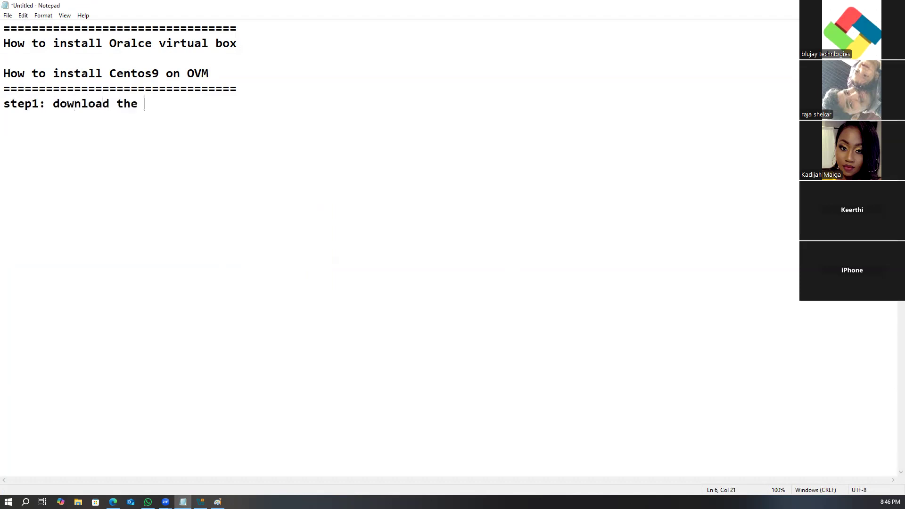
text(ovm on)
key(BackSpace)
key(BackSpace)
text(from official website)
key(Return)
key(Return)
text(stetp)
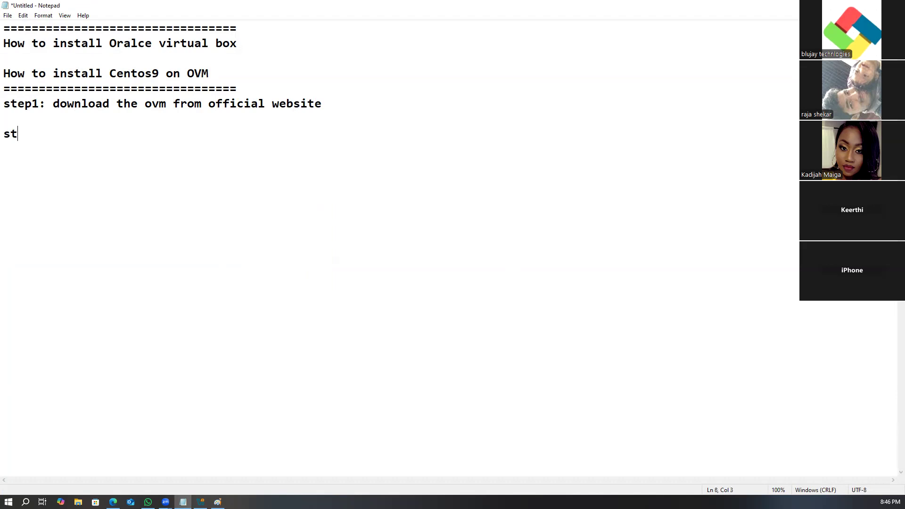
key(BackSpace)
text(2)
key(BackSpace)
key(BackSpace)
key(BackSpace)
key(BackSpace)
key(BackSpace)
key(BackSpace)
key(BackSpace)
Step: Move the step1 download instruction onto its own line and prefix it with "-->"
click(48, 108)
key(Return)
text(-->)
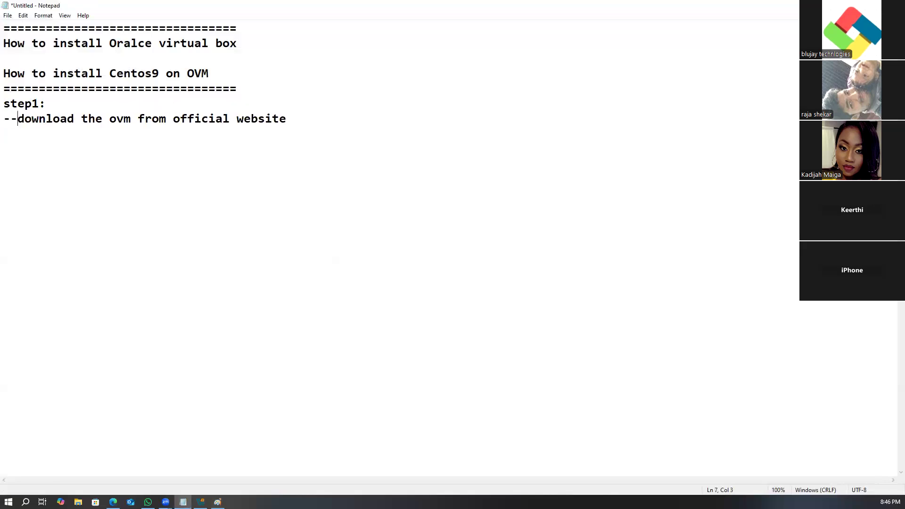
Step: Add the line "--> download the Centos9 ISO from the centos mirror list" under step1
click(304, 122)
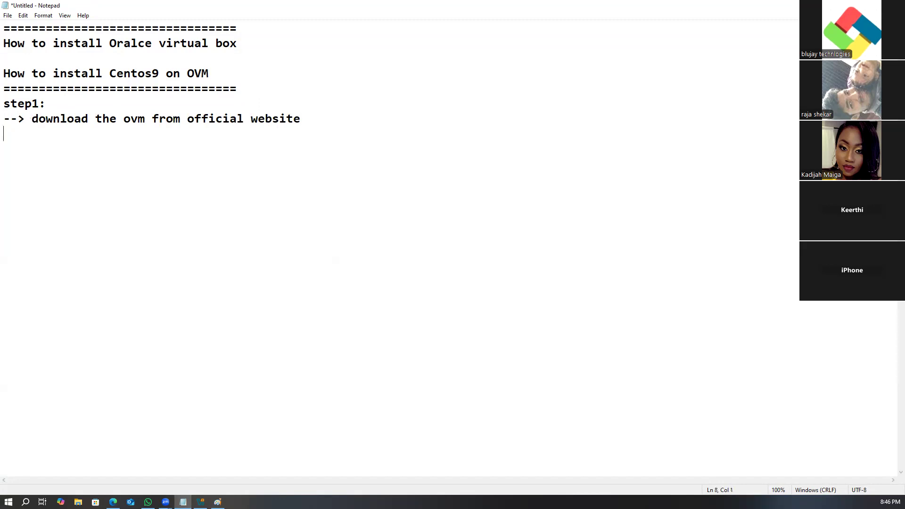
text(--. )
text(> )
text(dwon)
key(BackSpace)
key(BackSpace)
key(BackSpace)
text(ownload the Cenot)
text(s)
key(BackSpace)
key(BackSpace)
key(BackSpace)
text(tos I)
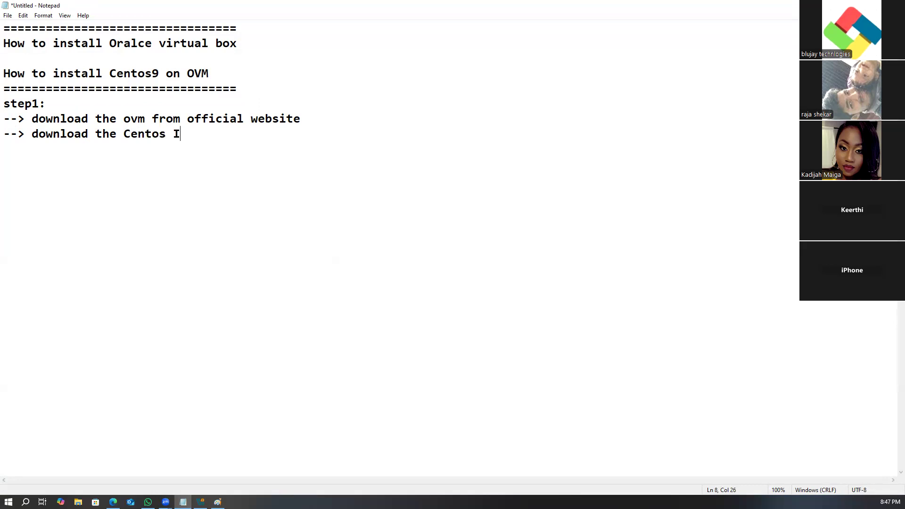
key(BackSpace)
text(9 ISO from the cento)
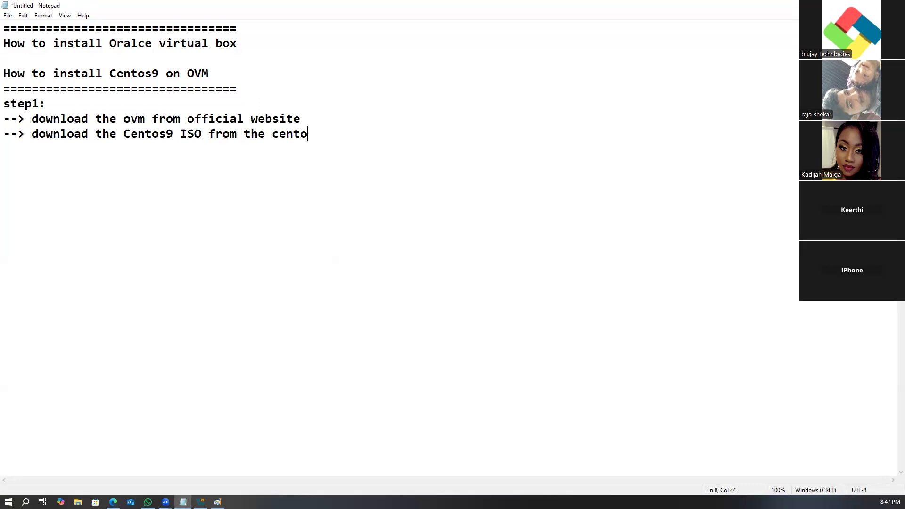
text(s mirror list)
Step: Add a third step1 line: "--> download the Vs C++ 2019 software becuase it is a dependency software for ovm"
key(Return)
key(Return)
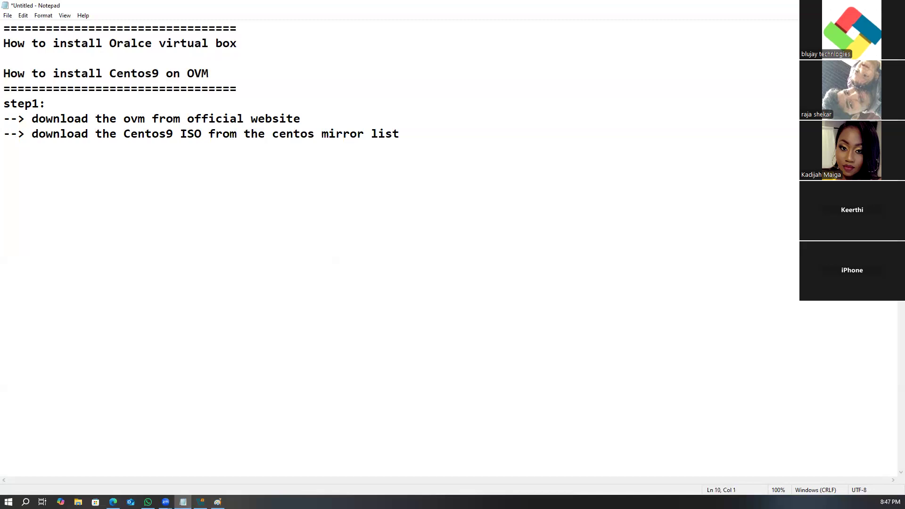
key(BackSpace)
text(--> download the)
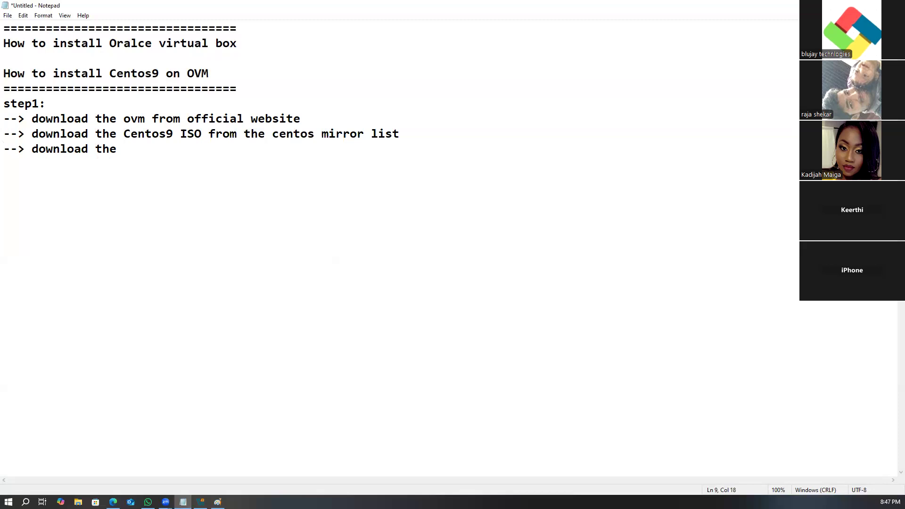
text(VC)
key(BackSpace)
text(s C++ 2019 soft)
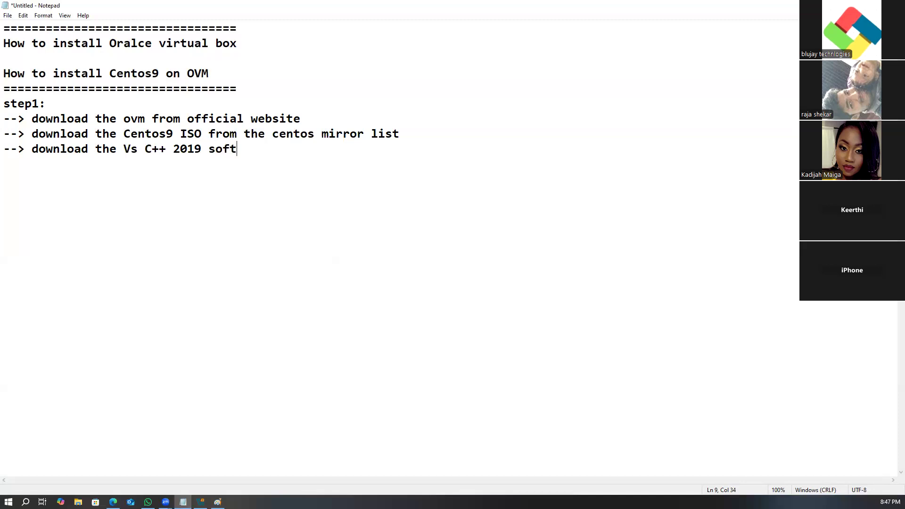
text(ware becuase it )
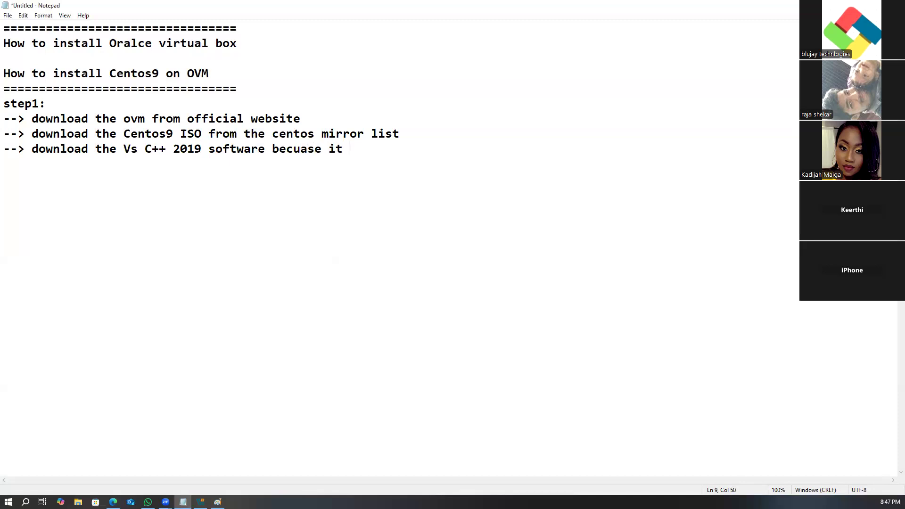
text(is a depen)
text(cy)
key(BackSpace)
key(BackSpace)
text(dency software for t)
key(BackSpace)
text(ovm)
Step: Add a "step2:" section below step1, with the line "--> install the VS c++ 2019 software"
key(Return)
key(Return)
text(step2)
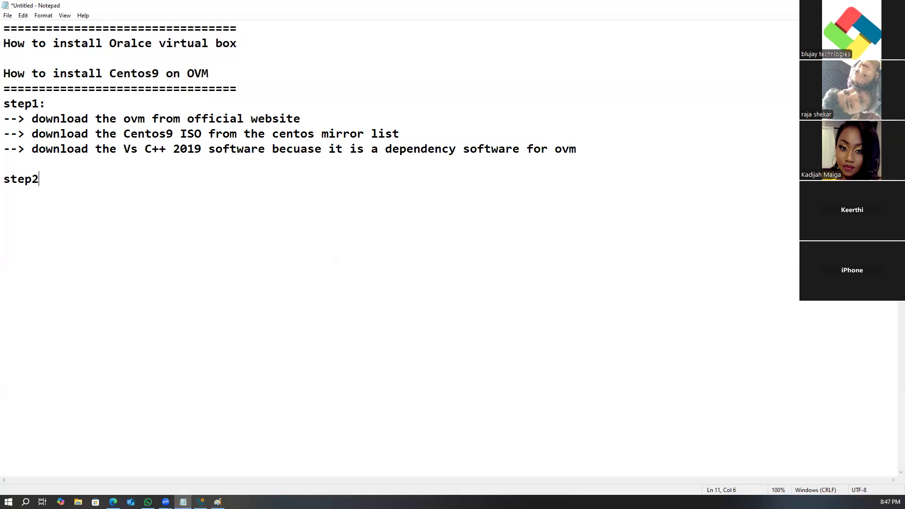
text(: in)
key(BackSpace)
key(BackSpace)
text(--)
key(BackSpace)
key(BackSpace)
text(> install the OV)
key(BackSpace)
key(BackSpace)
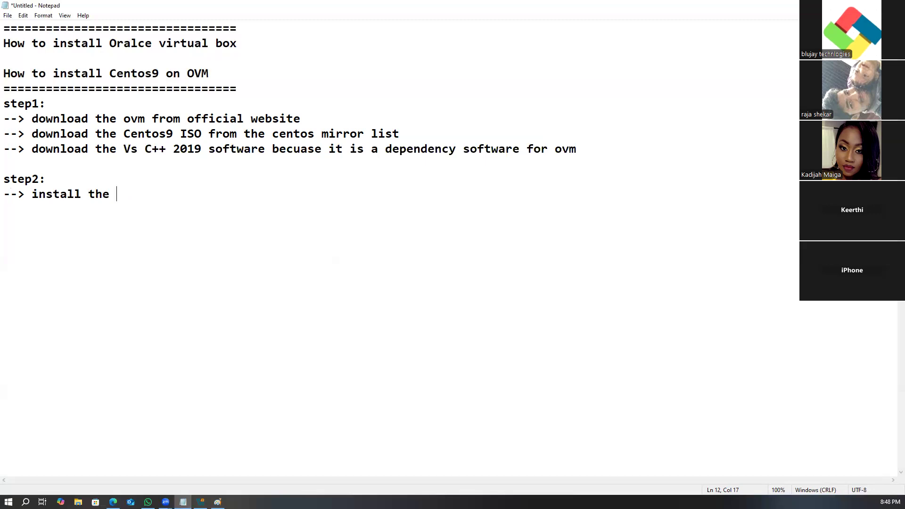
text(VS c++ 2019 software)
key(Return)
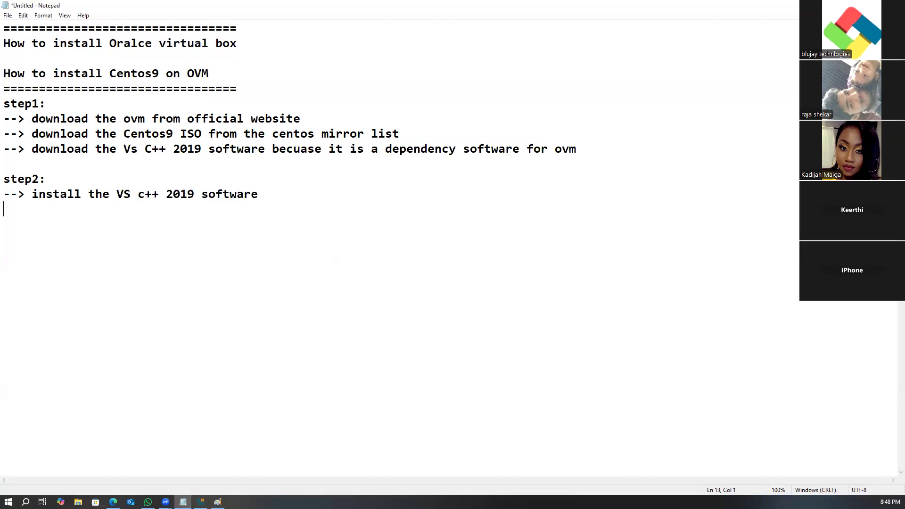
Step: Add the line "--> install the ovm software" under step2 and start a "step 3" heading after a blank line
text(--> install the )
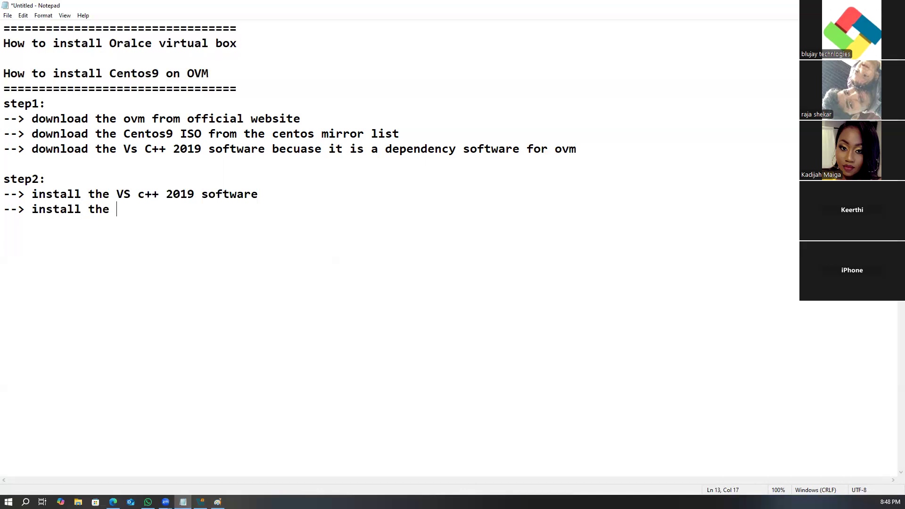
text(ovm software)
key(Return)
key(Return)
text(step 3)
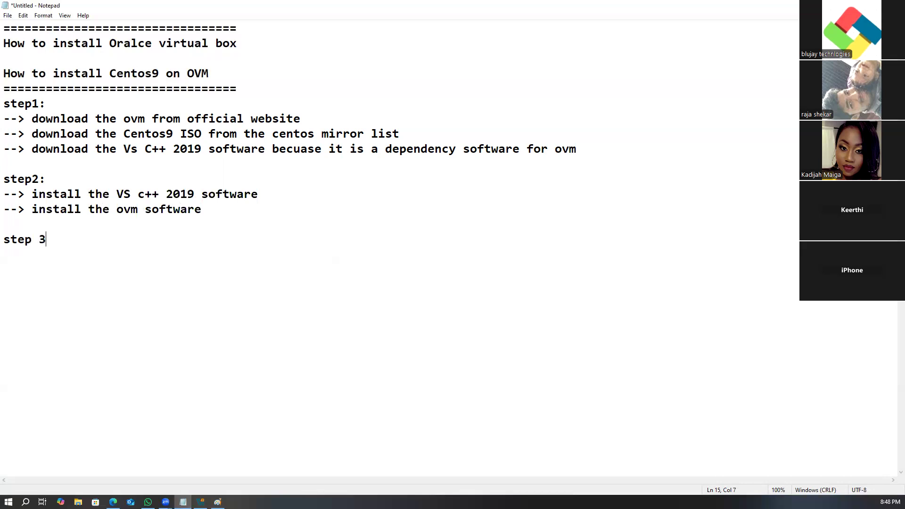
Step: Finish the heading as "step 3:" and write "-->Configure the resources for installing the Centos9" below it
key(Return)
text(--> instal)
key(BackSpace)
key(BackSpace)
key(BackSpace)
key(BackSpace)
key(BackSpace)
key(BackSpace)
key(BackSpace)
text(Con)
key(Menu)
key(i)
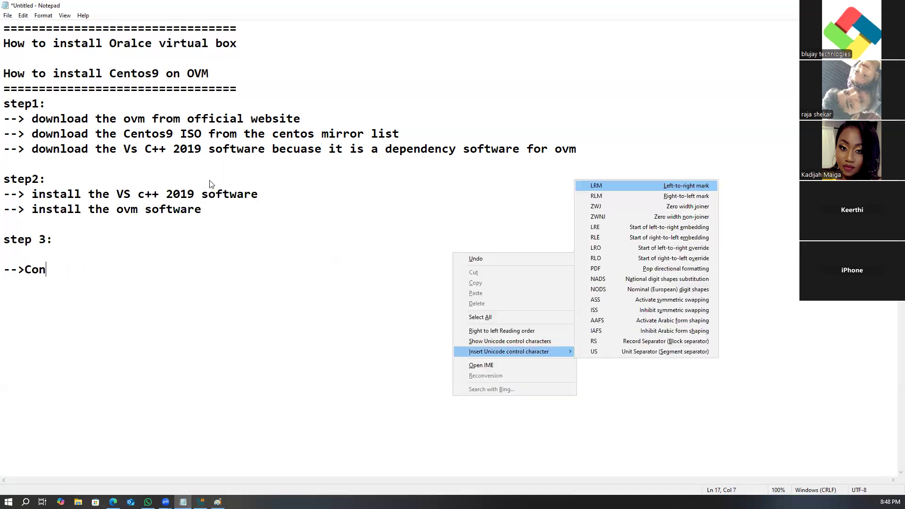
click(102, 271)
text(figure the )
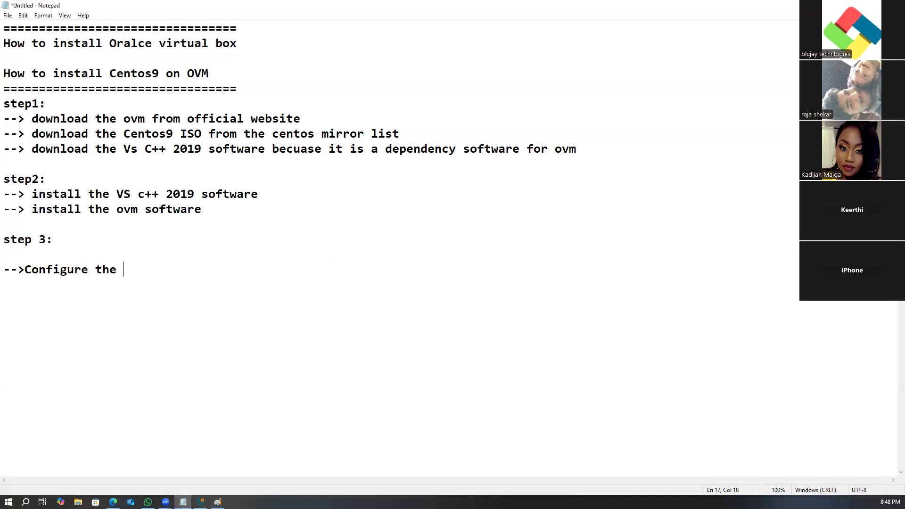
text(O)
key(BackSpace)
text(Centos9 m)
key(BackSpace)
key(BackSpace)
key(BackSpace)
key(BackSpace)
key(BackSpace)
key(BackSpace)
key(BackSpace)
key(BackSpace)
key(BackSpace)
text(resources for installing the Centos9)
Step: Add the second step 3 line, "--> install the Centos9 on your ovm", followed by blank lines
key(Return)
text(->)
key(BackSpace)
text(-> install th)
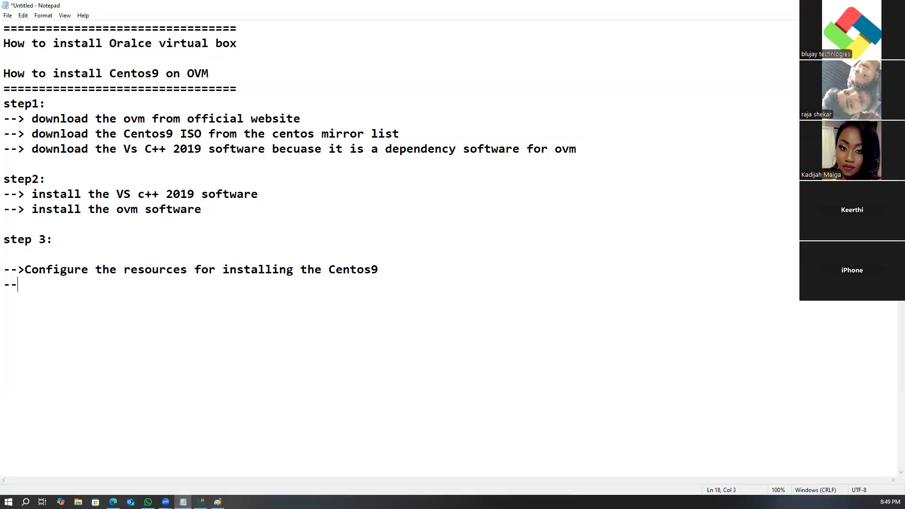
text(e Cento)
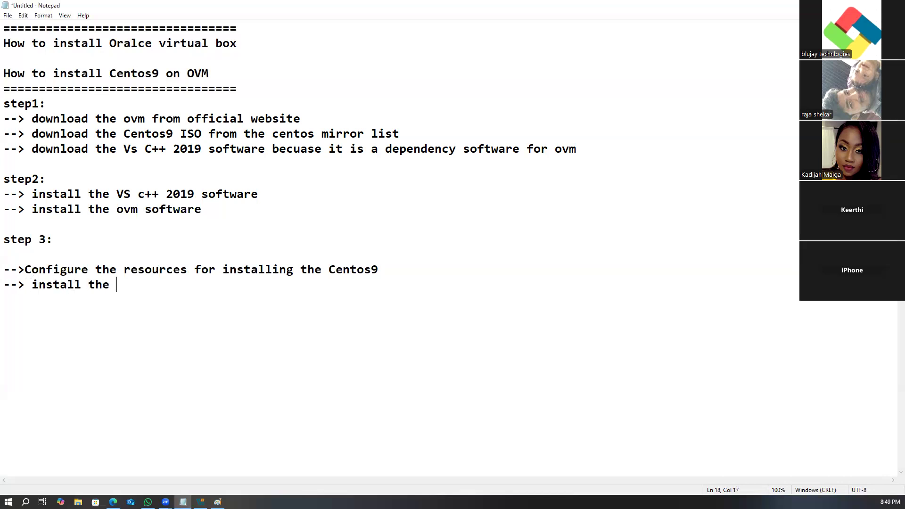
key(BackSpace)
key(BackSpace)
text(tos9 on your ovm)
key(Return)
key(Return)
key(Return)
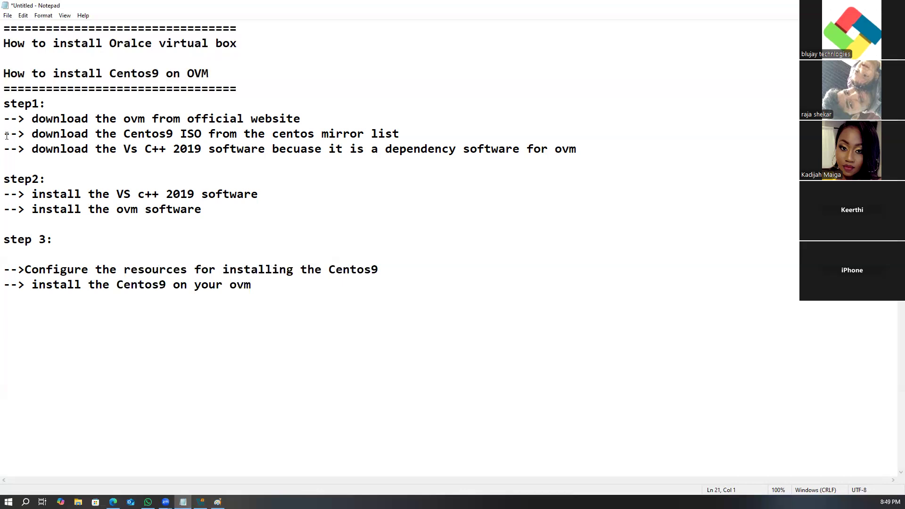
Step: Review the three download lines of step1 by highlighting them one after another
drag(46, 119, 266, 120)
key(Down)
key(Down)
drag(32, 134, 400, 134)
click(315, 196)
drag(39, 150, 436, 150)
click(166, 178)
click(348, 177)
Step: Review the installation lines of step2 and the configure and install lines of step 3 by highlighting each
drag(31, 194, 266, 200)
click(221, 220)
drag(123, 193, 46, 209)
click(246, 207)
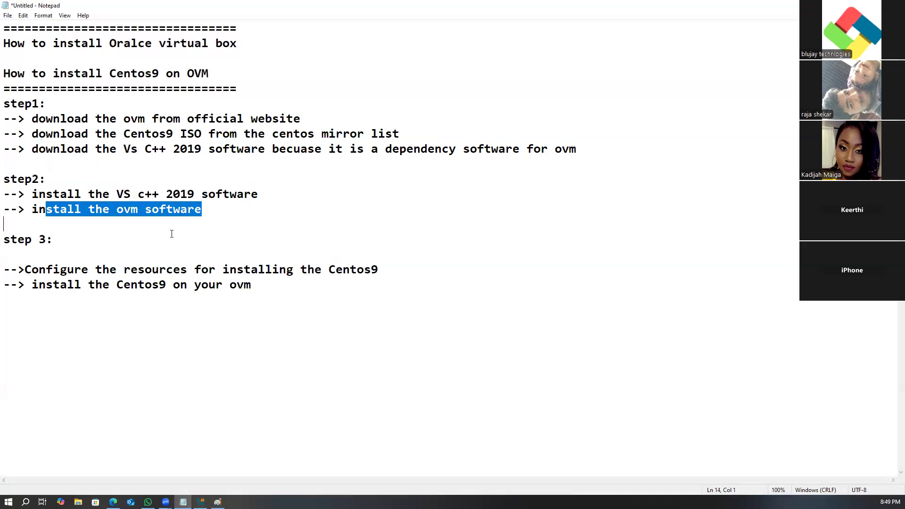
click(169, 238)
drag(24, 269, 382, 270)
click(330, 292)
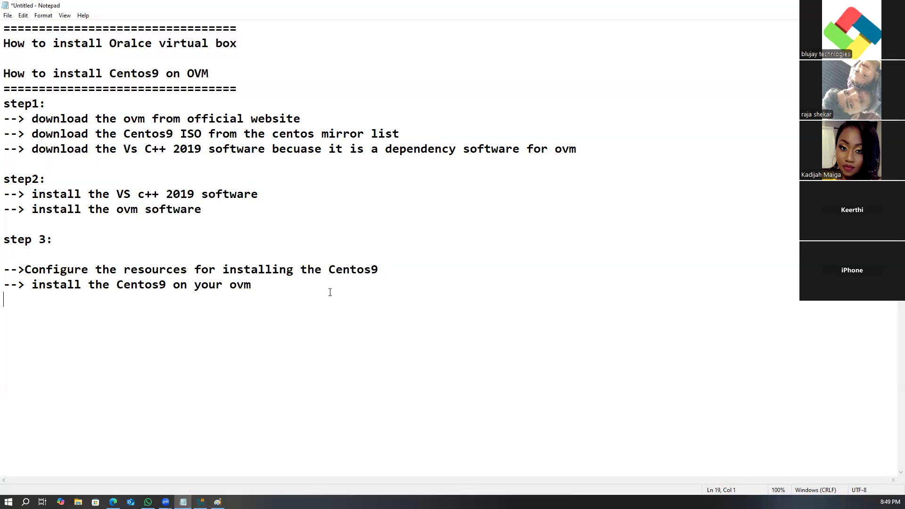
drag(36, 285, 206, 286)
click(205, 334)
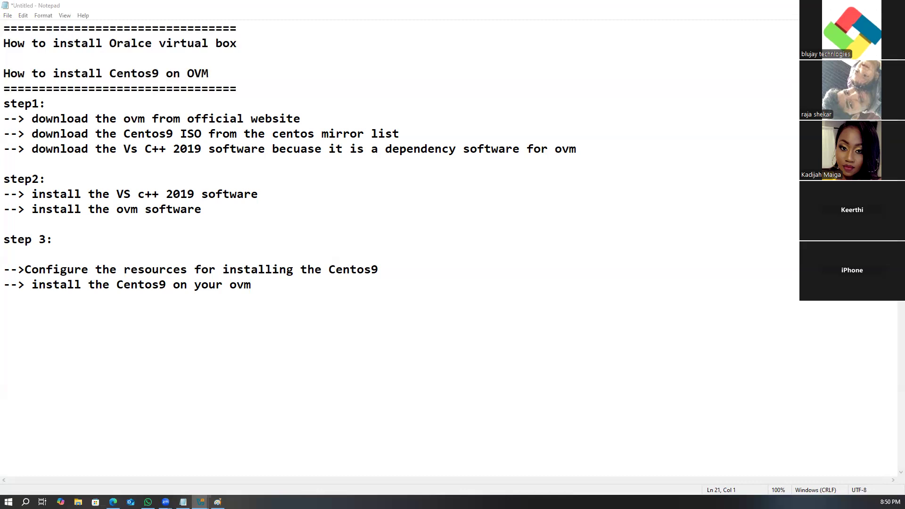
Step: Switch to Oracle VirtualBox Manager and create a virtual machine named centos9 with the default settings and no ISO image
drag(249, 23, 422, 32)
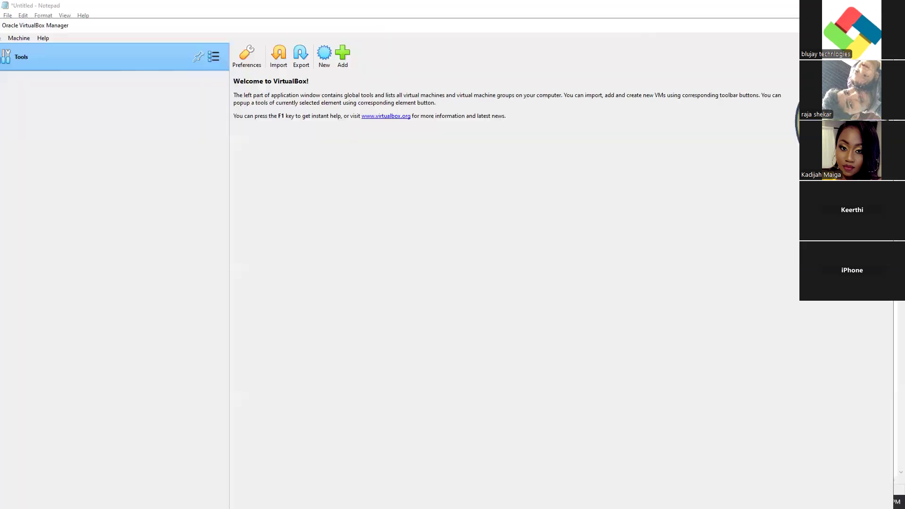
drag(161, 29, 216, 25)
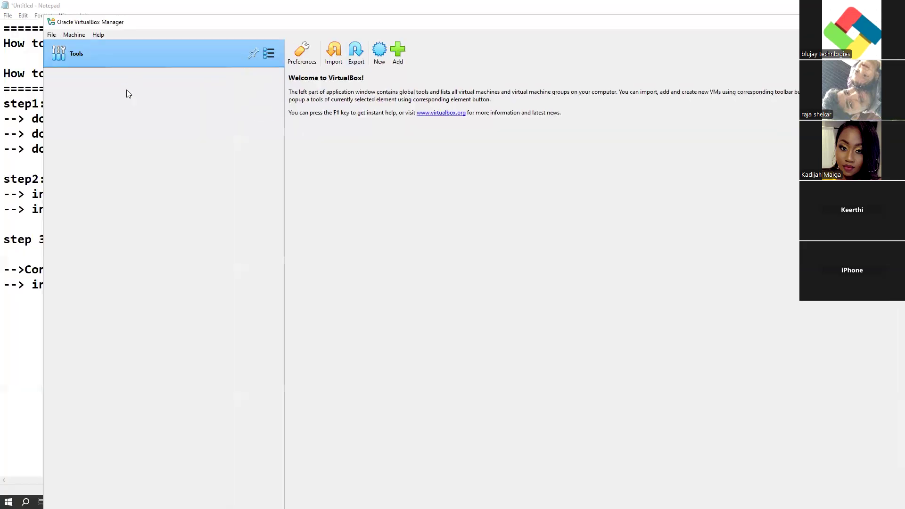
click(379, 52)
text(centos)
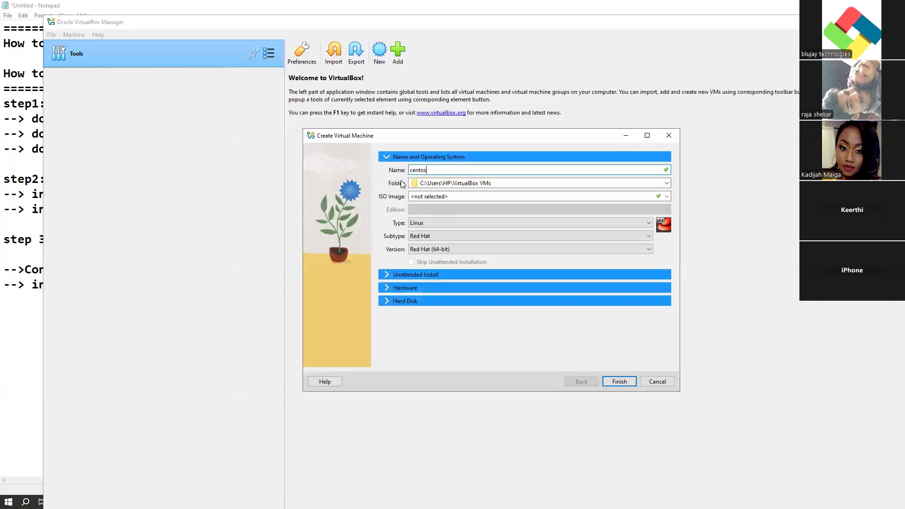
text(9)
click(619, 381)
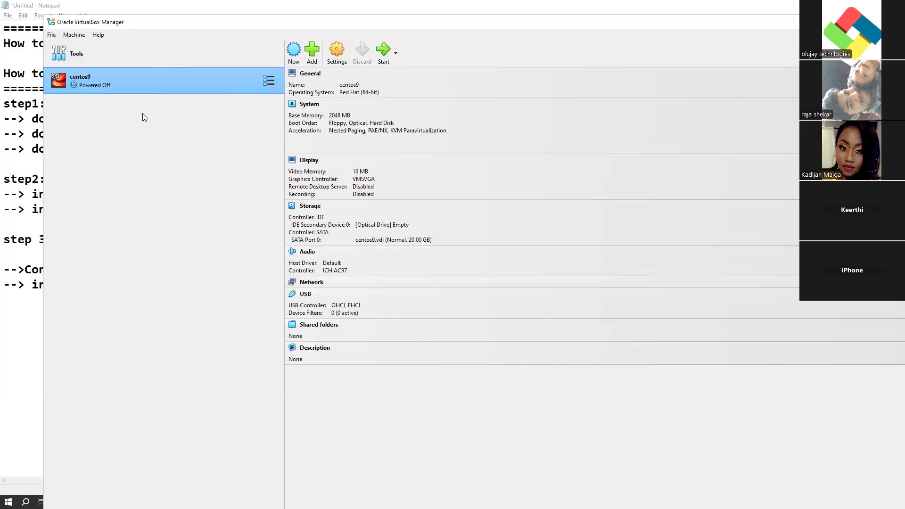
Step: Remove the centos9 virtual machine together with all its files and minimize the VirtualBox Manager window
right_click(136, 90)
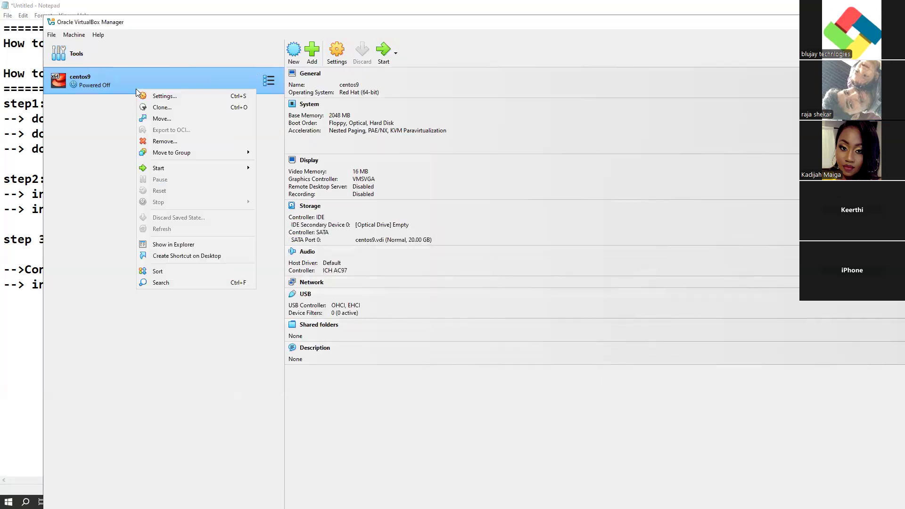
click(161, 142)
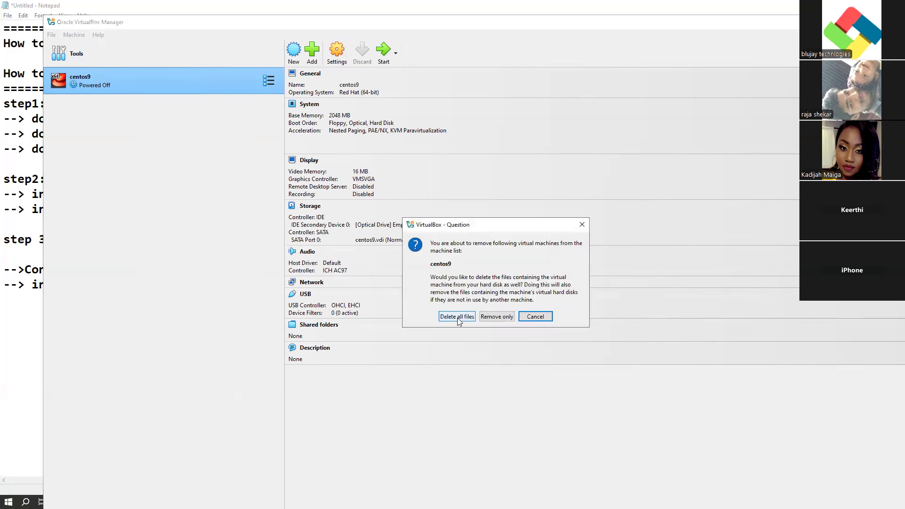
click(457, 318)
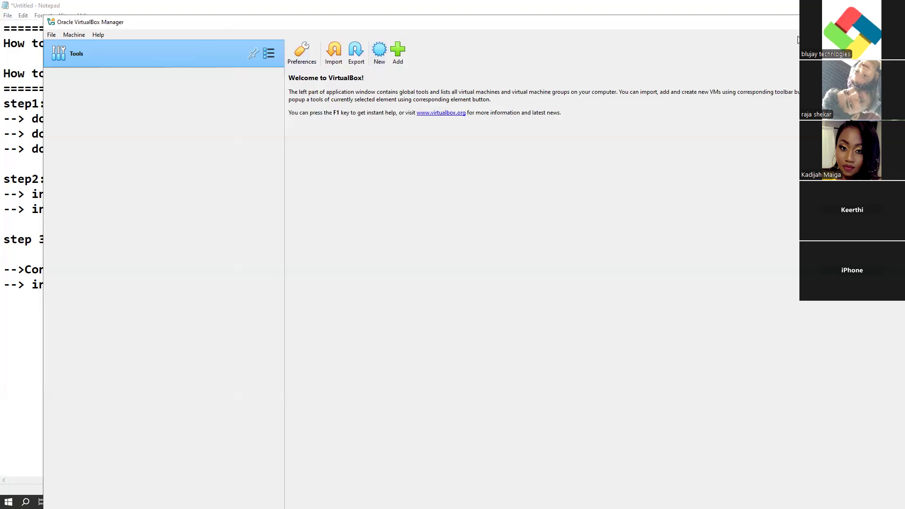
drag(785, 27, 671, 44)
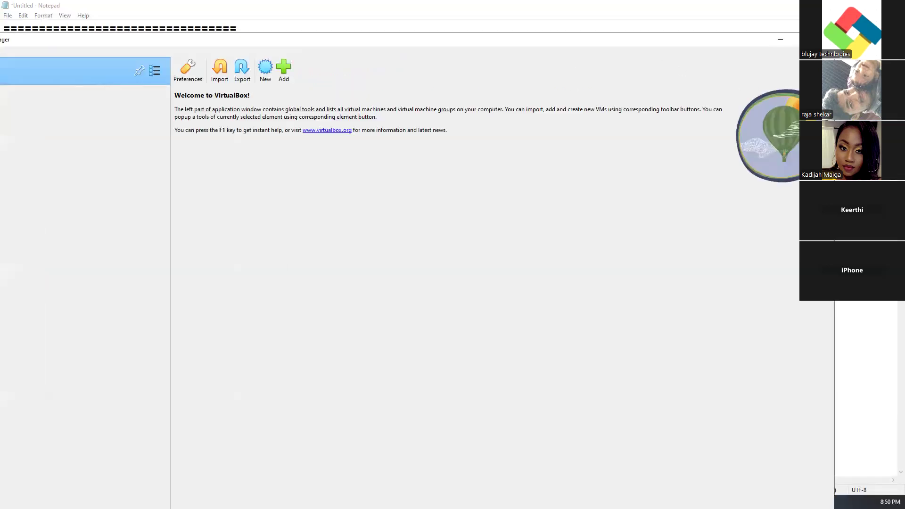
click(780, 40)
click(780, 40)
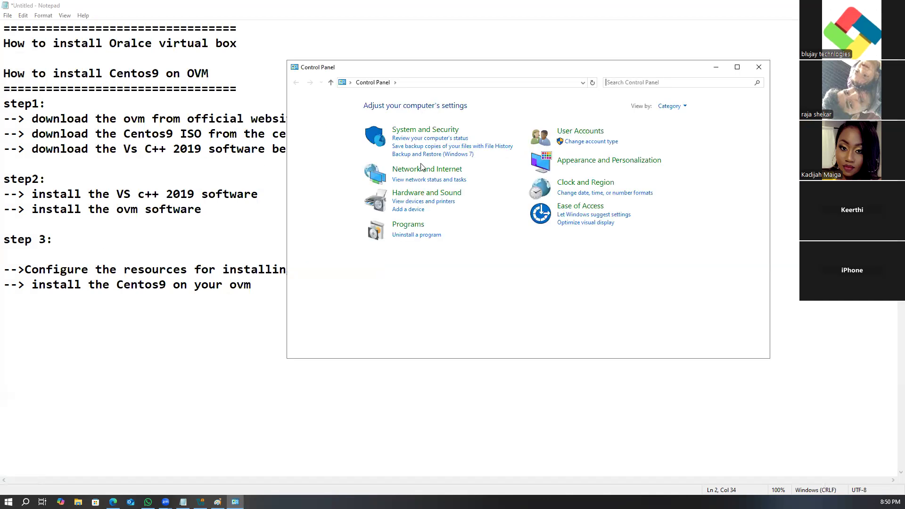
Step: In Control Panel's Programs and Features, uninstall Microsoft Visual C++ 2015-2022 Redistributable (x64) and close its setup window
click(407, 226)
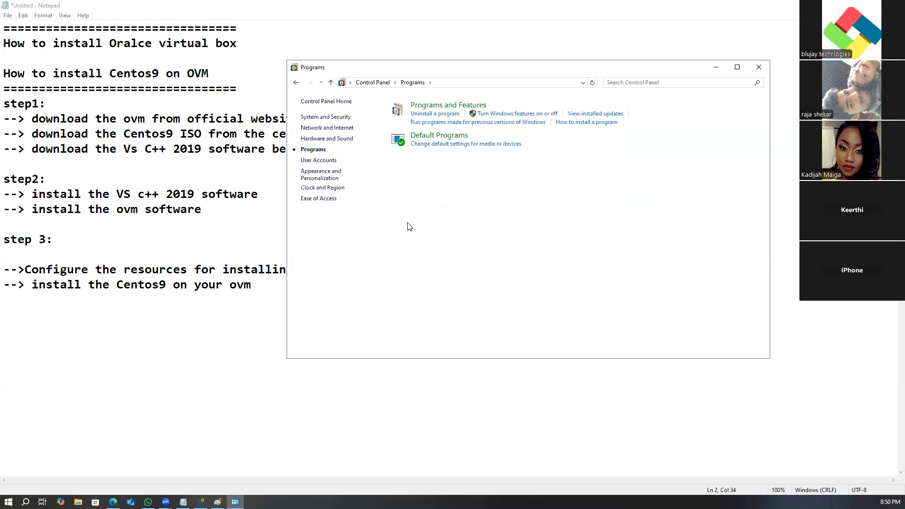
click(451, 106)
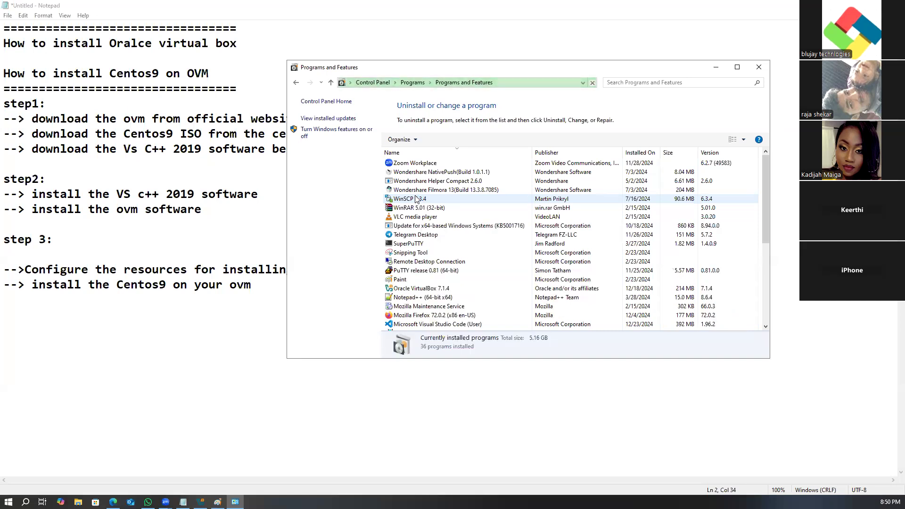
scroll(415, 288, down, 1)
scroll(413, 281, up, 1)
scroll(411, 281, down, 4)
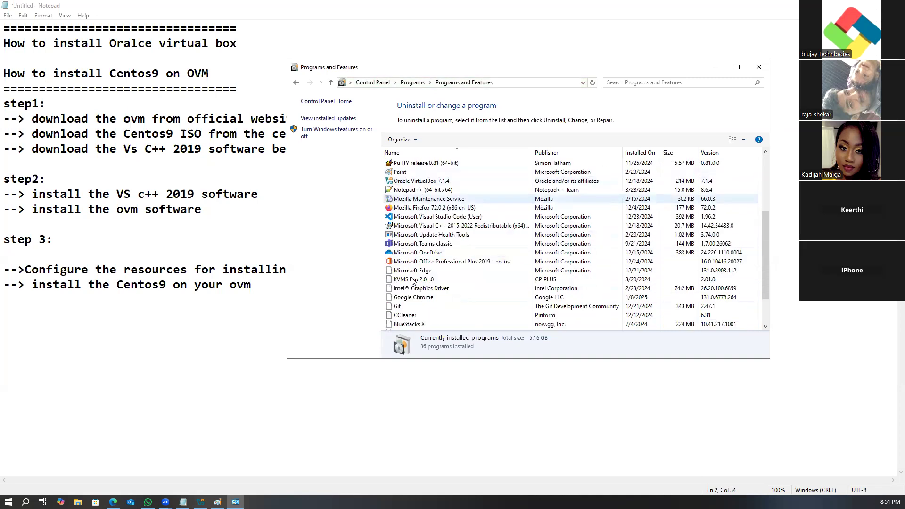
scroll(413, 281, down, 2)
scroll(412, 282, up, 2)
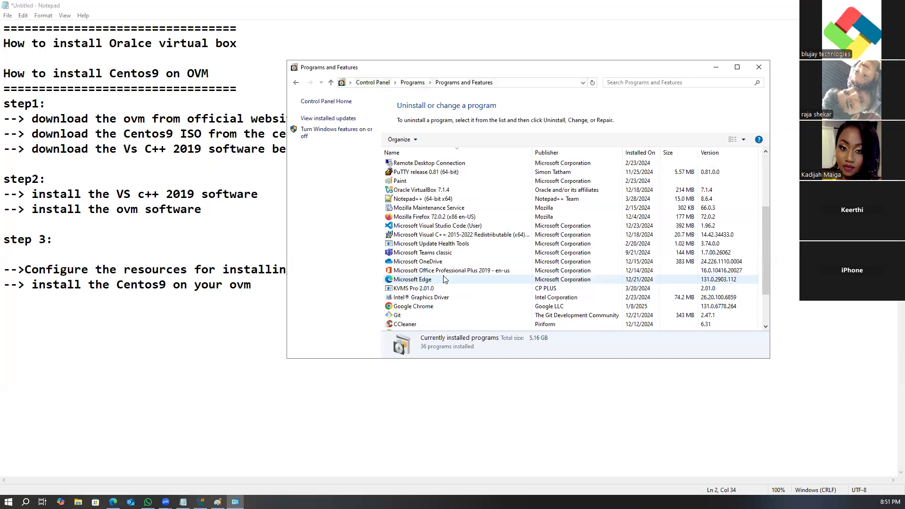
click(428, 236)
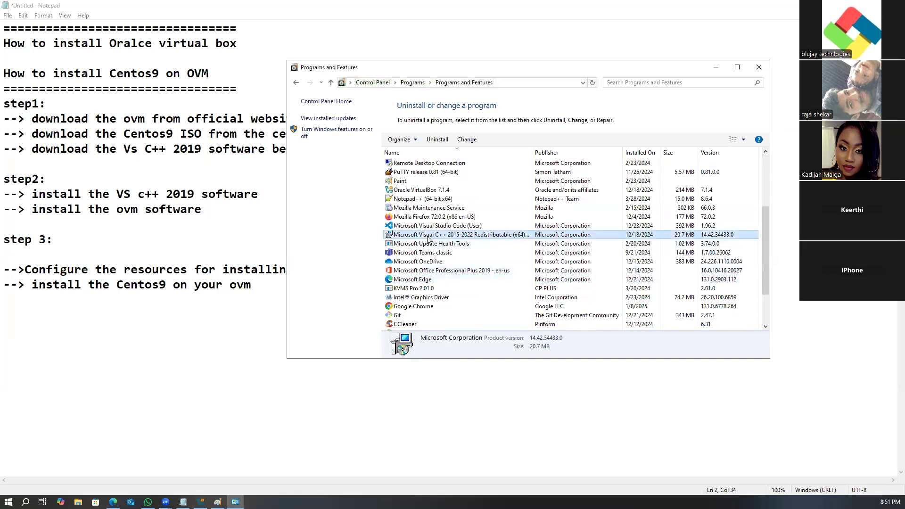
right_click(460, 238)
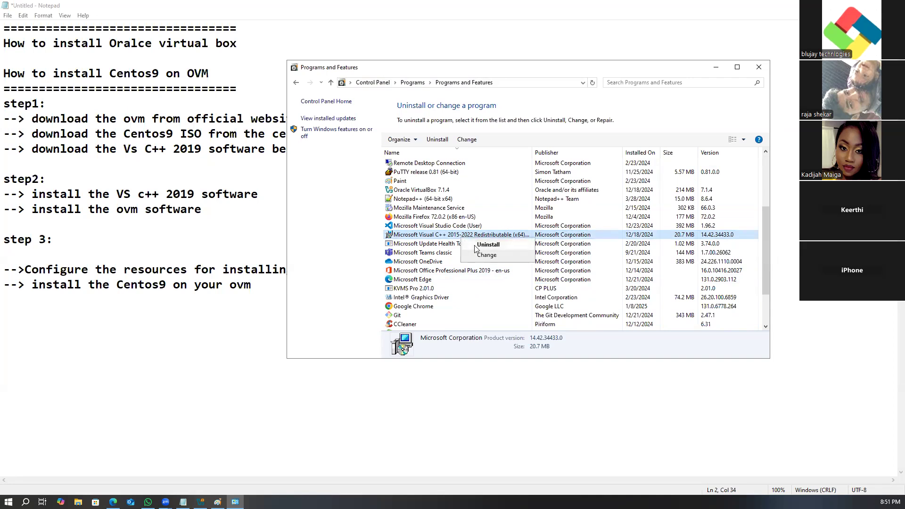
click(475, 246)
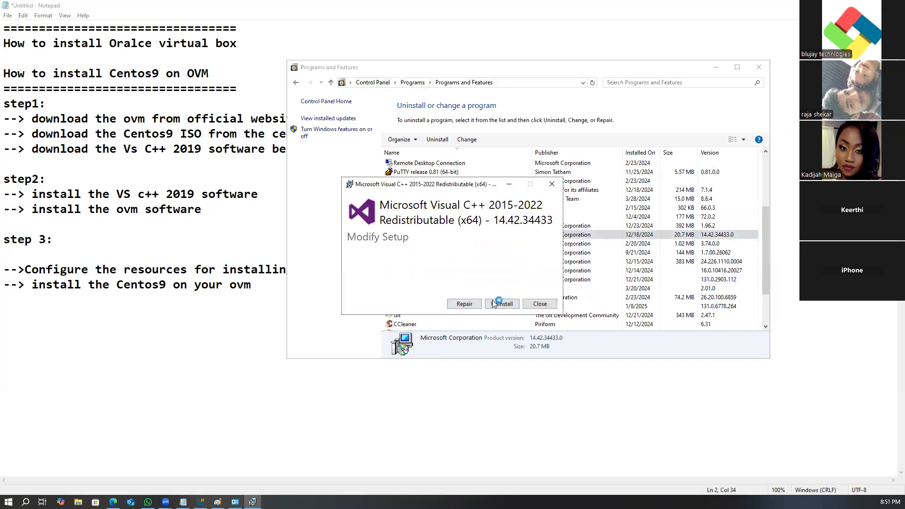
click(494, 303)
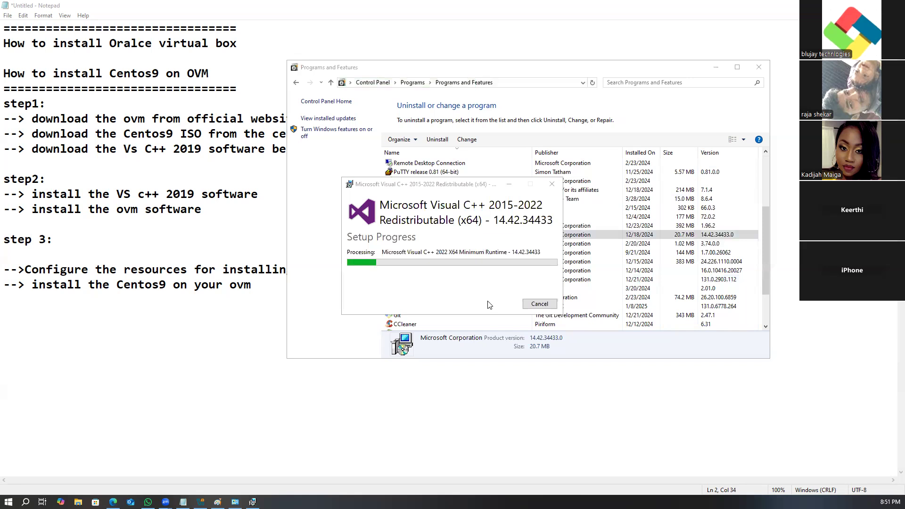
click(541, 304)
Step: Uninstall Oracle VirtualBox 7.1.4, letting setup automatically close its running applications, and close the Programs and Features window
scroll(412, 273, up, 4)
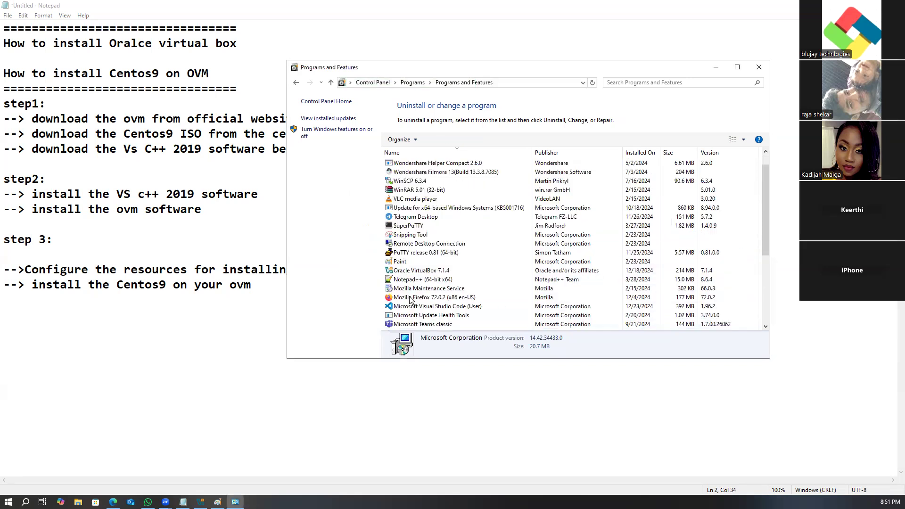
scroll(412, 297, down, 4)
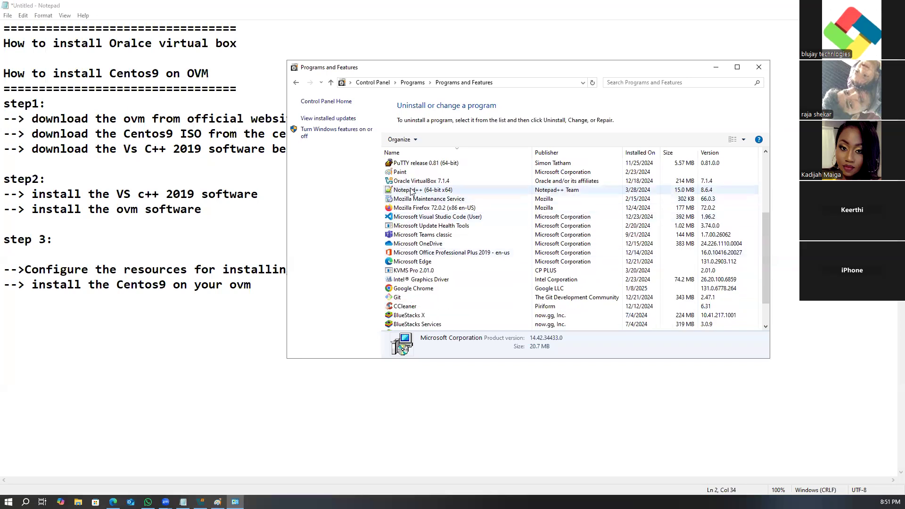
scroll(428, 283, down, 1)
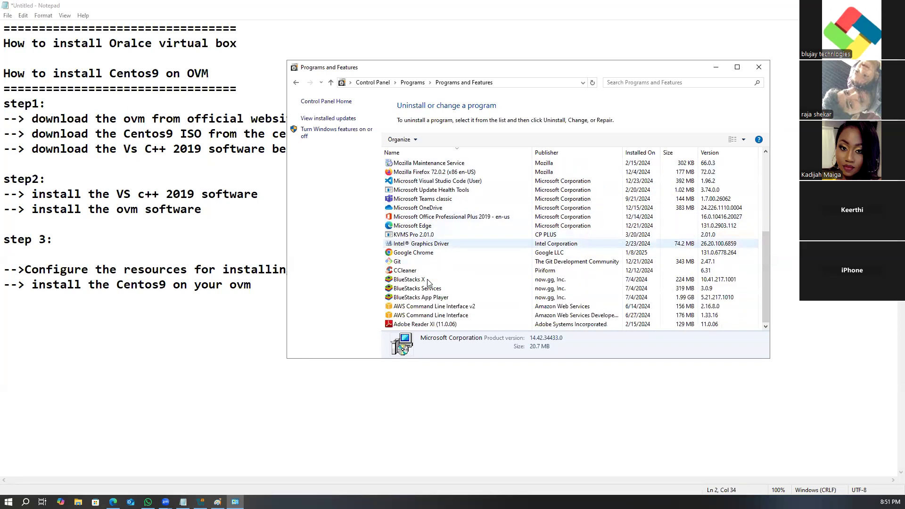
scroll(429, 316, up, 1)
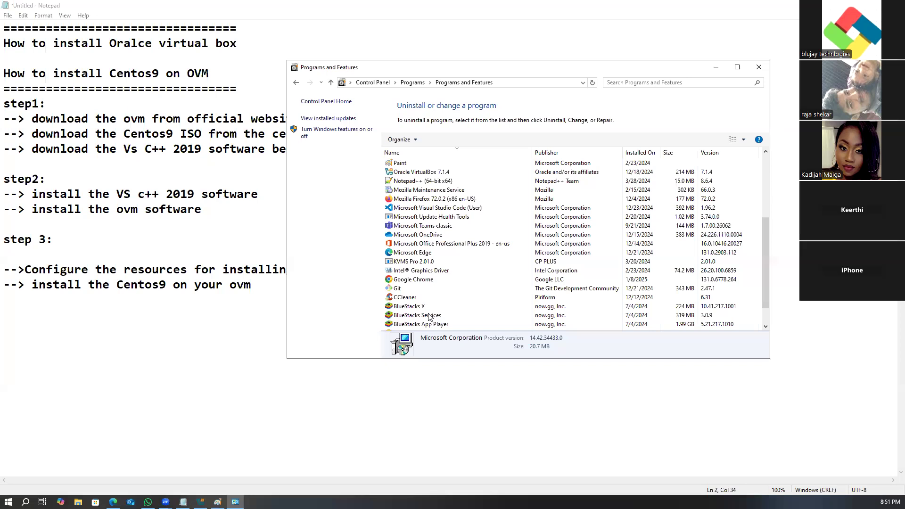
scroll(429, 317, up, 2)
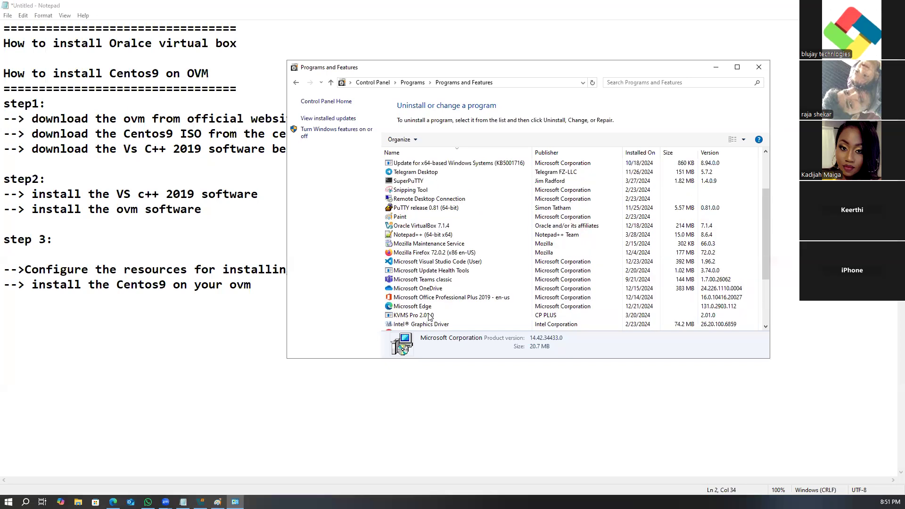
click(413, 225)
right_click(413, 226)
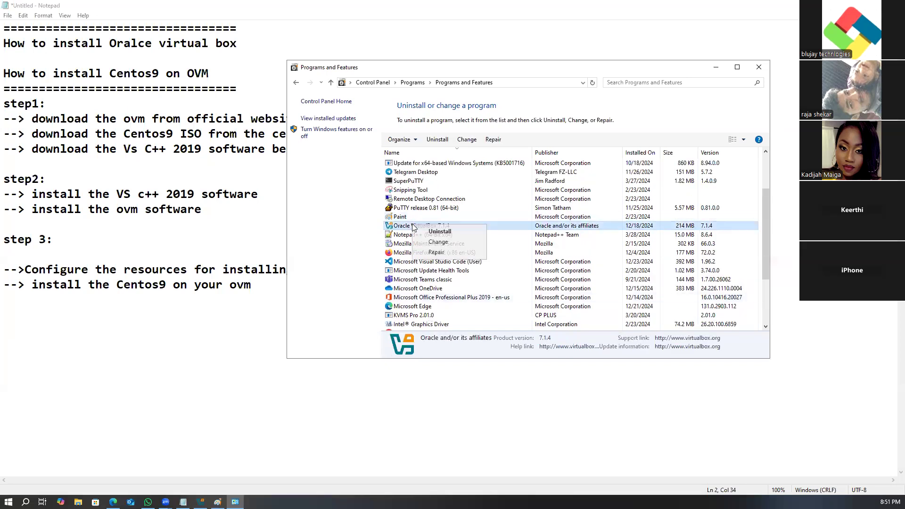
click(439, 232)
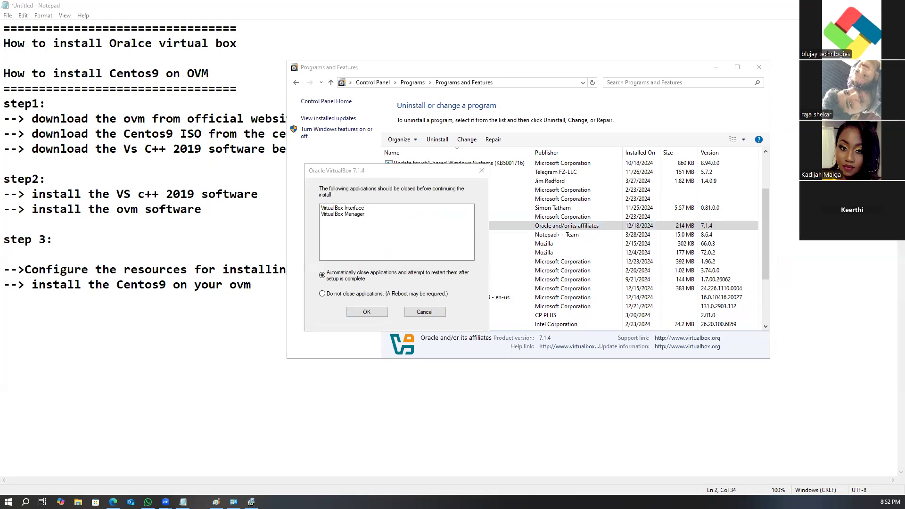
click(366, 312)
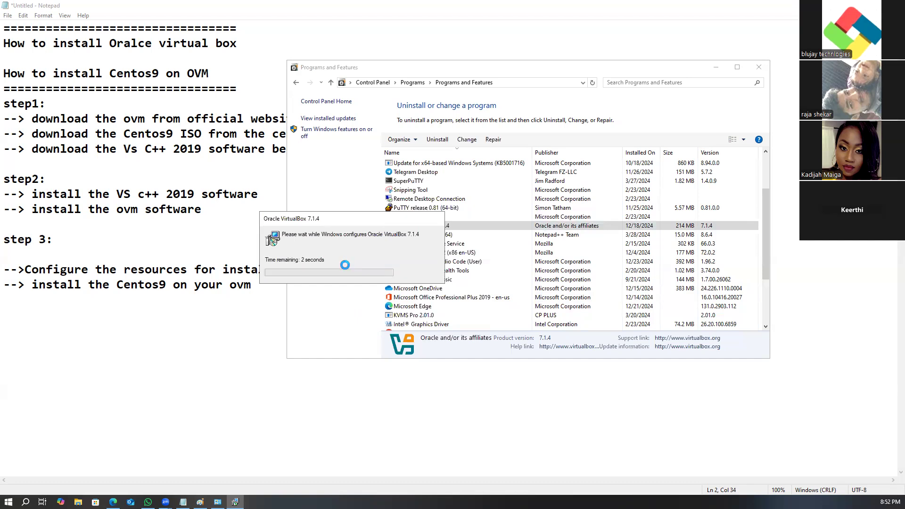
scroll(519, 279, up, 3)
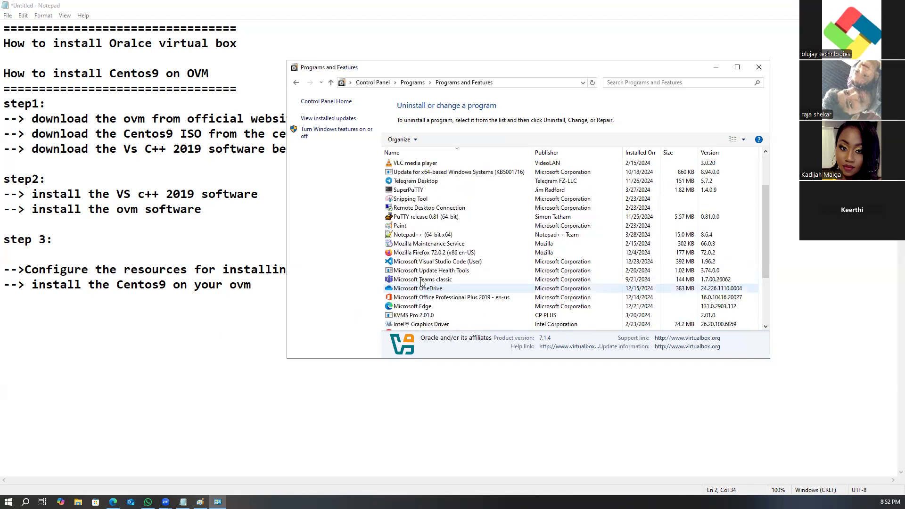
click(759, 68)
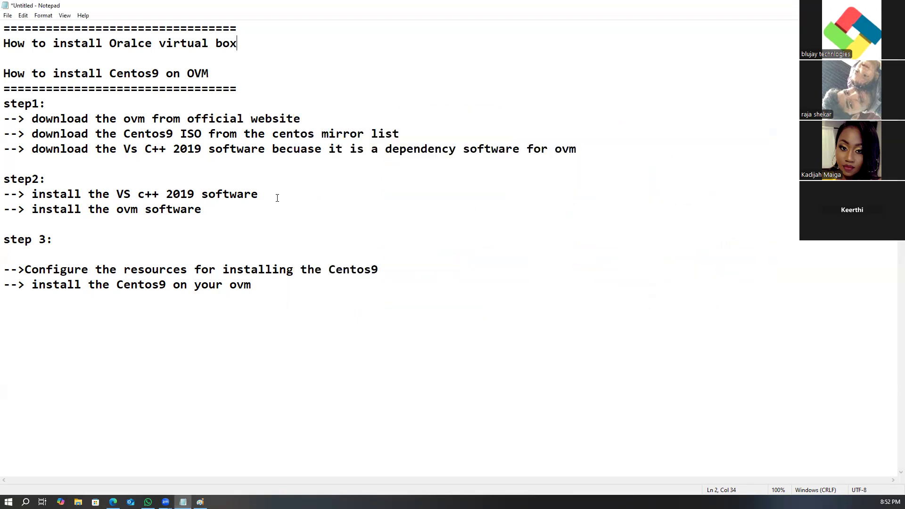
Step: Review the three download lines under step1 of the notes by highlighting each in turn
drag(38, 121, 314, 135)
click(303, 160)
drag(38, 135, 421, 150)
click(363, 190)
drag(33, 149, 578, 150)
click(487, 206)
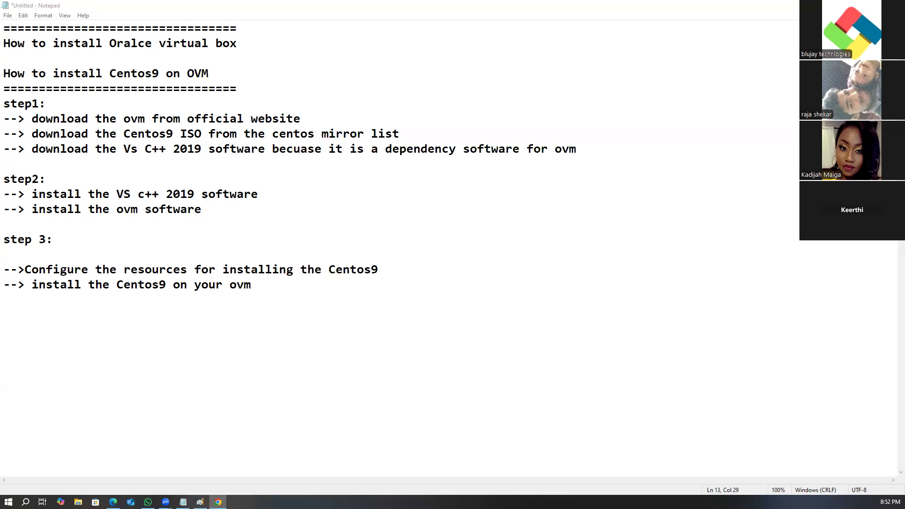
Step: Switch to a maximized Google Chrome window and restore the pages from the previous session
click(660, 151)
click(438, 307)
click(888, 20)
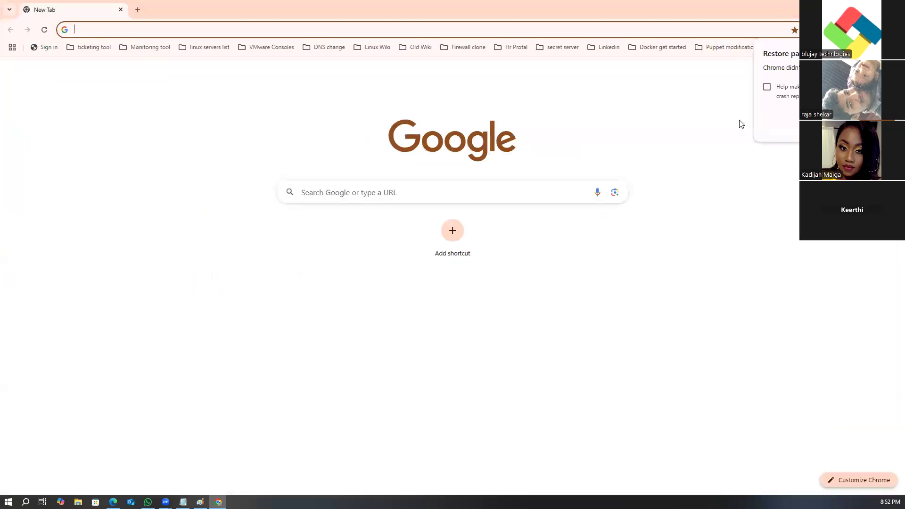
click(874, 124)
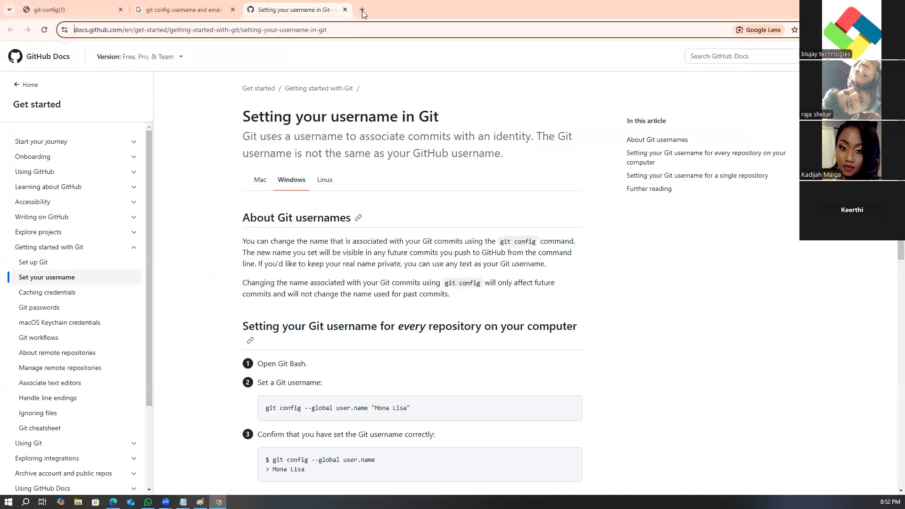
Step: Search for "oralce virtualbox download" in a new browser tab and open the Downloads – Oracle VirtualBox result
click(362, 9)
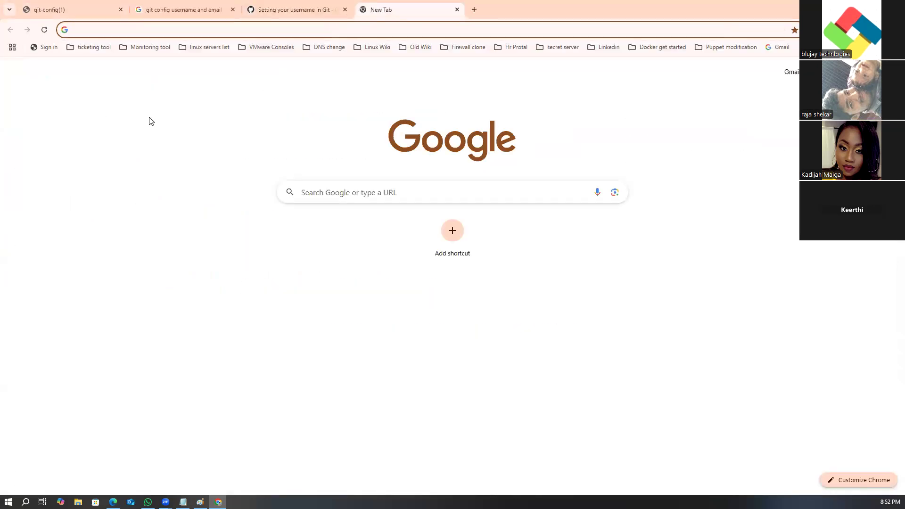
text(o)
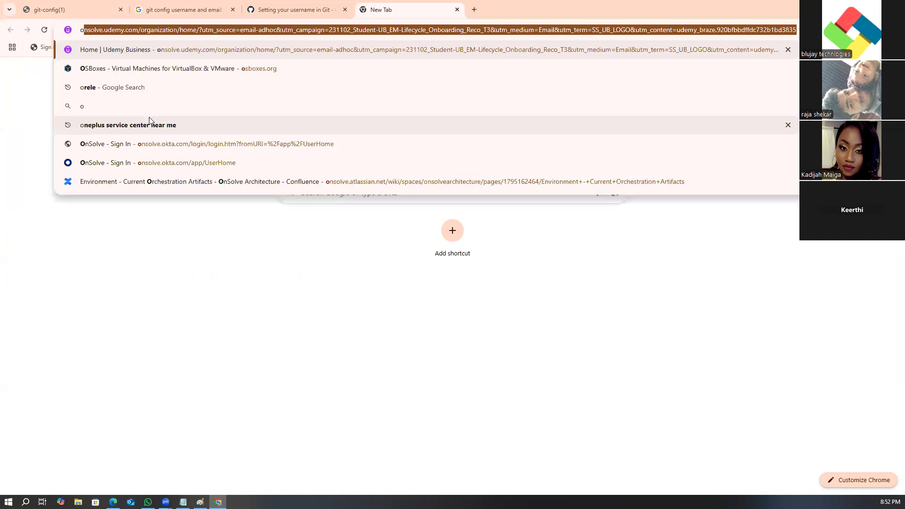
text(ralce vi)
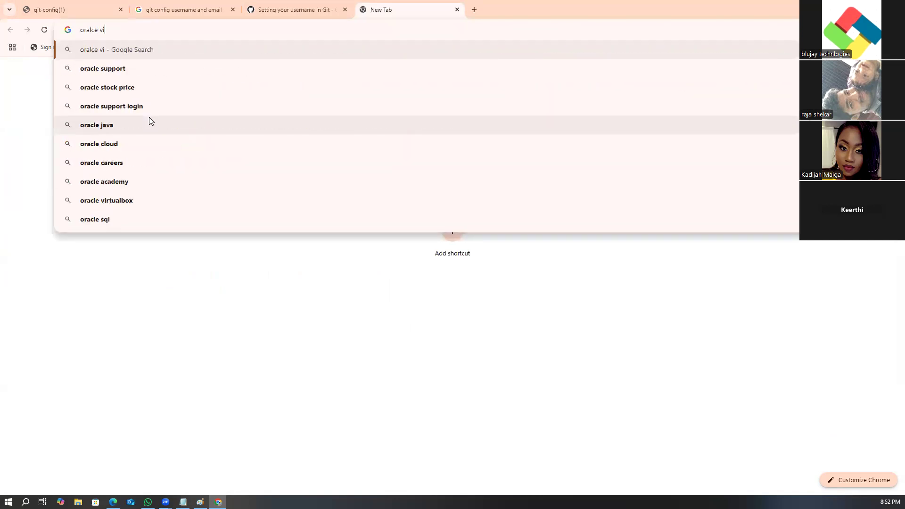
text(rtual)
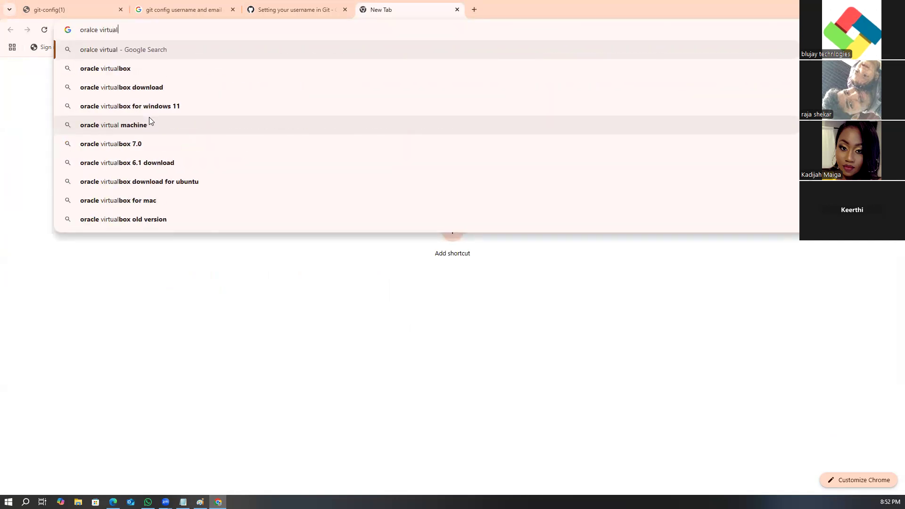
text(box downoald)
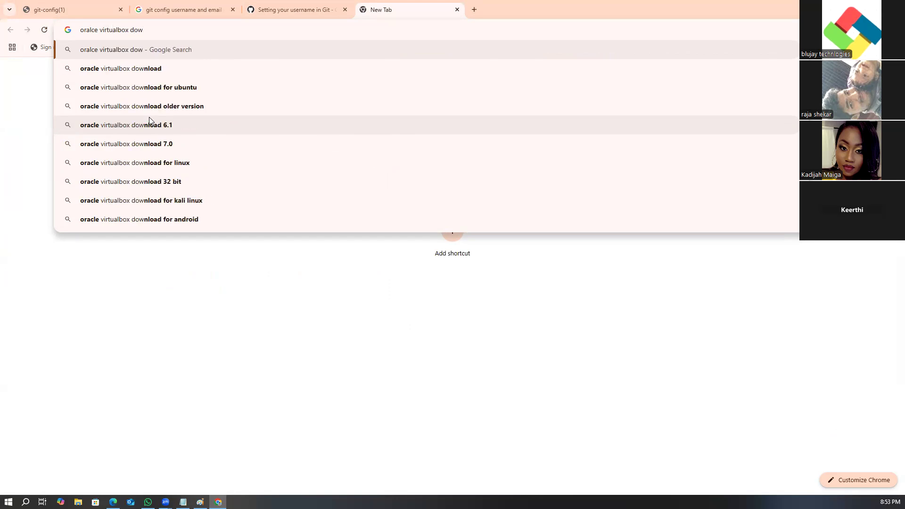
key(BackSpace)
key(BackSpace)
key(BackSpace)
key(BackSpace)
text(load)
key(Return)
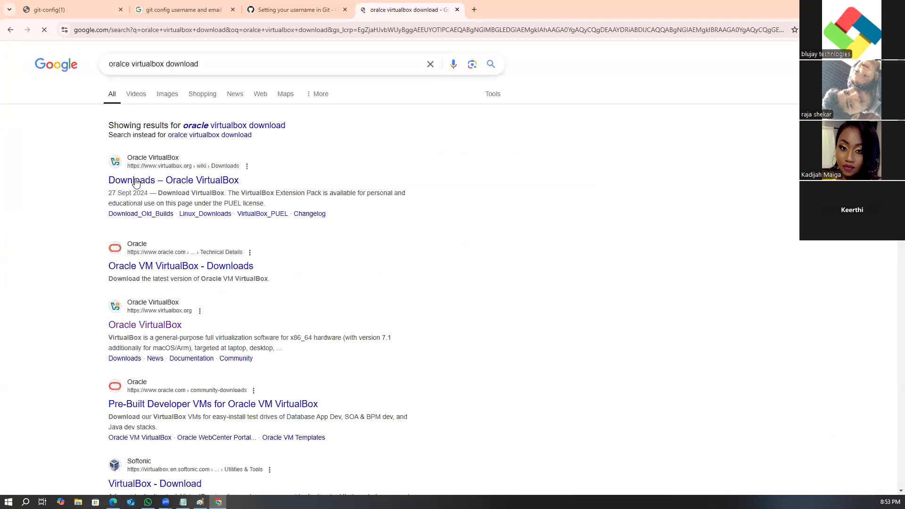
click(145, 181)
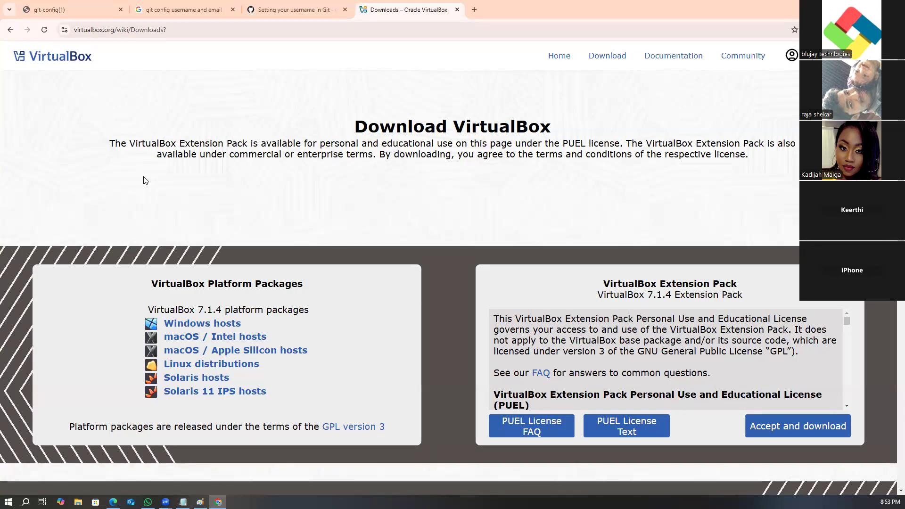
Step: Highlight the VirtualBox 7.1.4 platform packages heading, copy the Windows hosts link address and start downloading that package
scroll(327, 304, down, 3)
scroll(328, 304, up, 3)
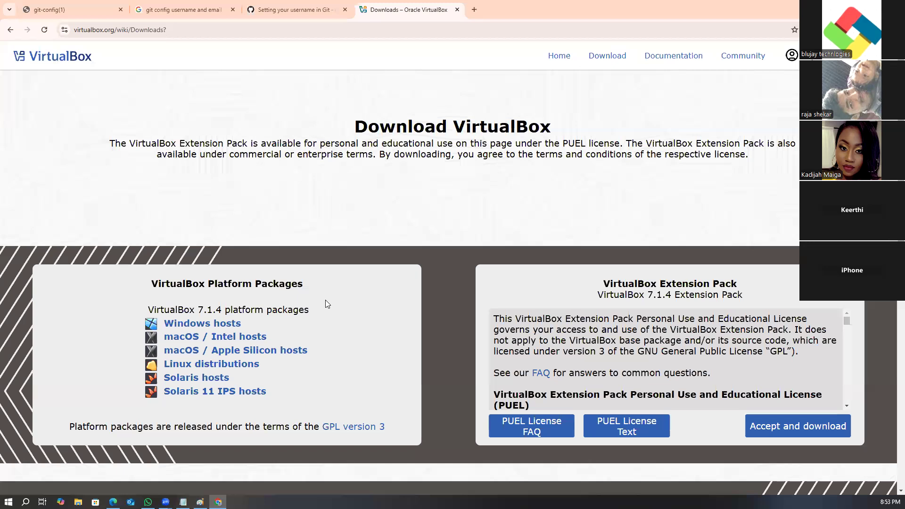
scroll(215, 336, down, 1)
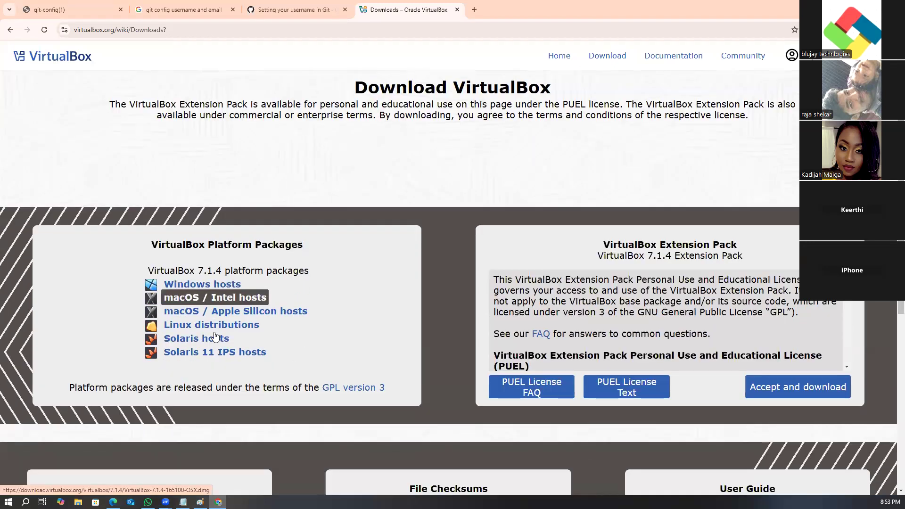
scroll(214, 335, down, 1)
drag(154, 215, 317, 213)
click(343, 243)
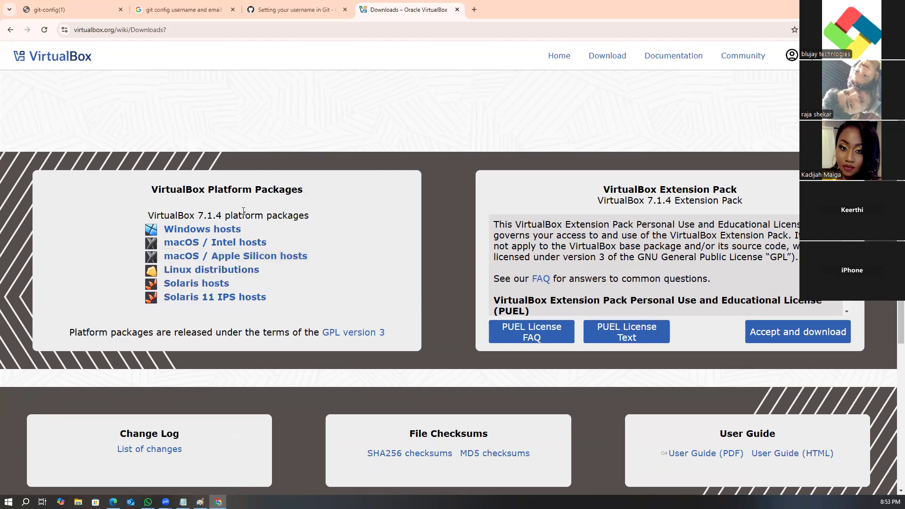
right_click(192, 229)
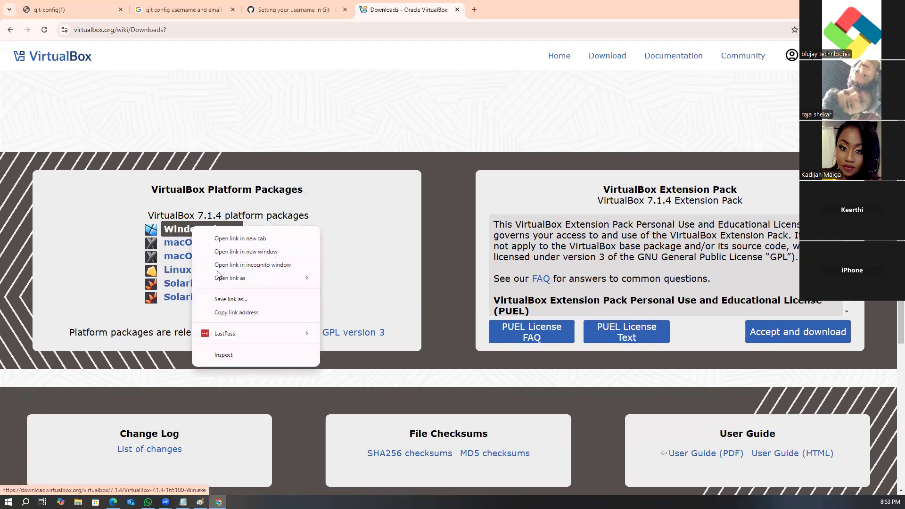
click(234, 313)
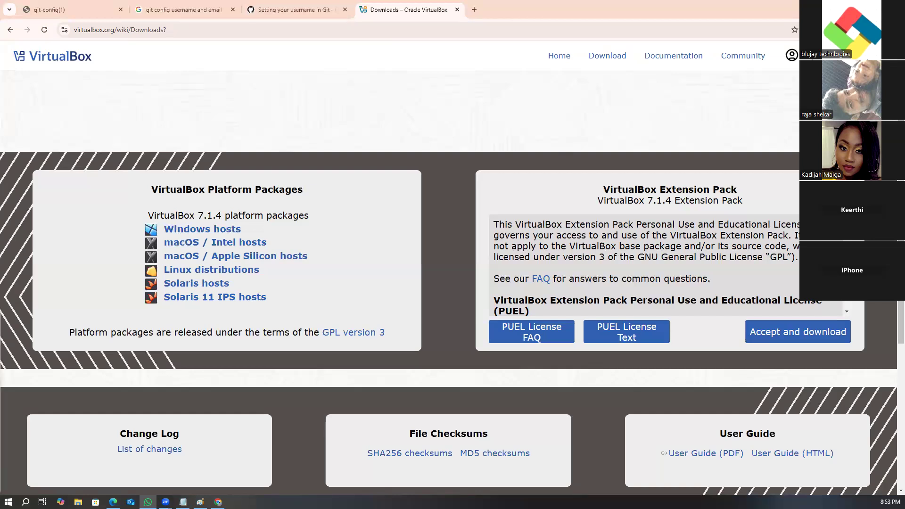
click(214, 230)
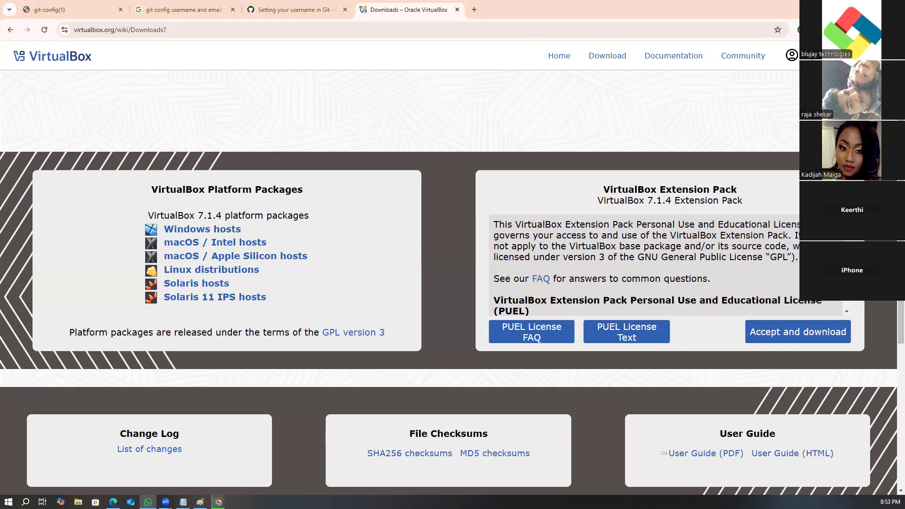
Step: Search for "vs c++ redistributable 2019" in a new browser tab using the earlier search suggestion
click(474, 9)
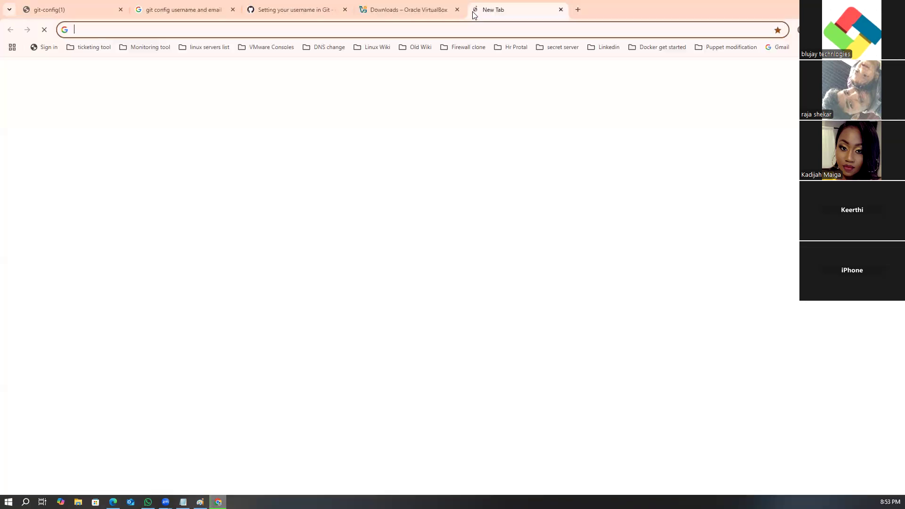
text(vs)
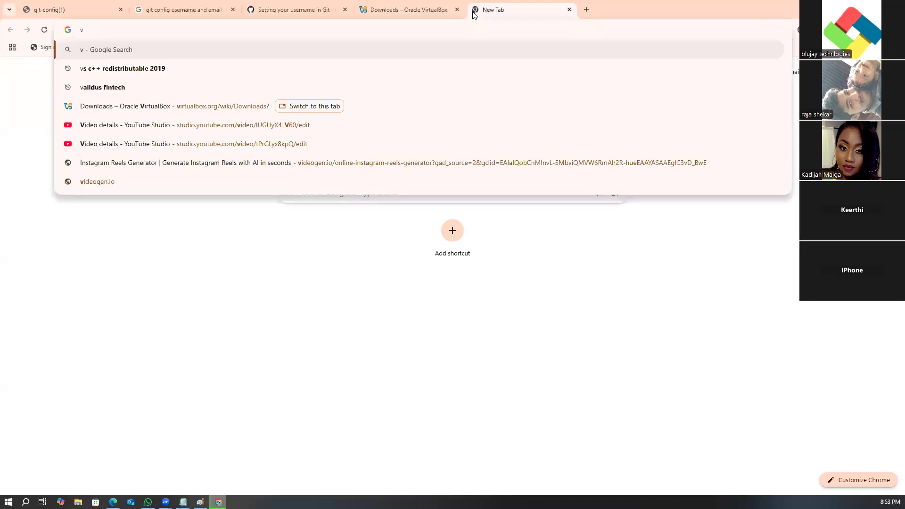
click(117, 68)
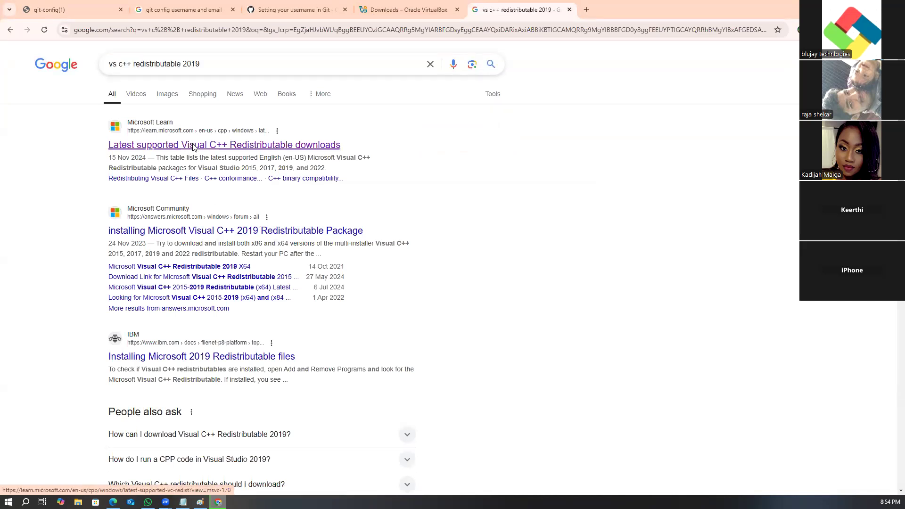
Step: Open the Microsoft Community thread on installing the Visual C++ 2019 Redistributable Package and look through its question and answers
click(211, 229)
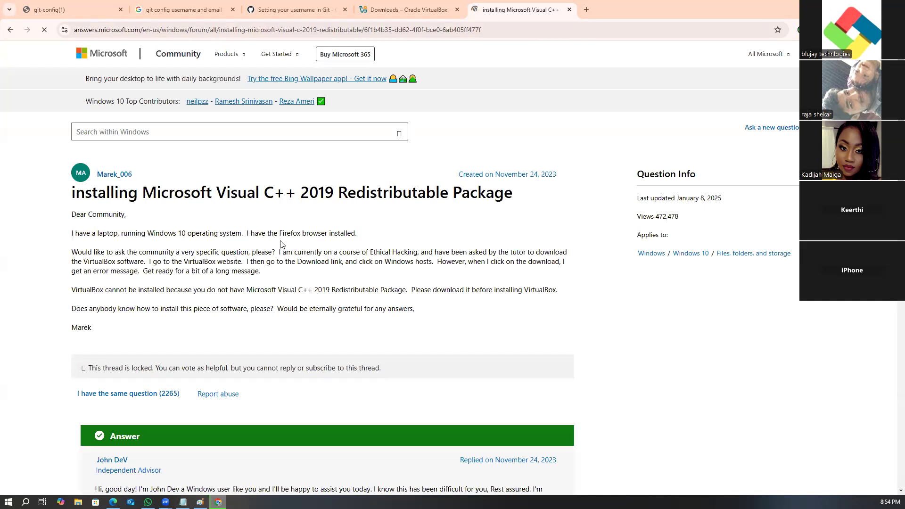
scroll(281, 244, down, 12)
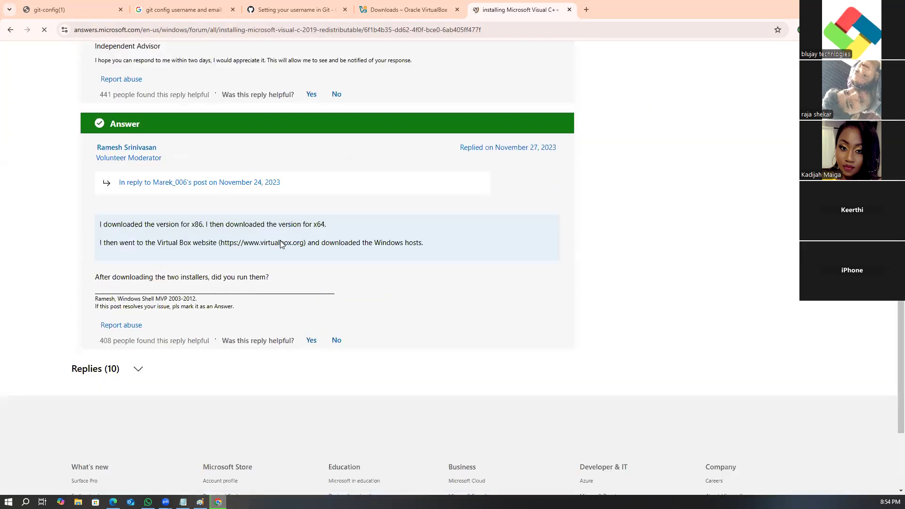
scroll(281, 244, up, 15)
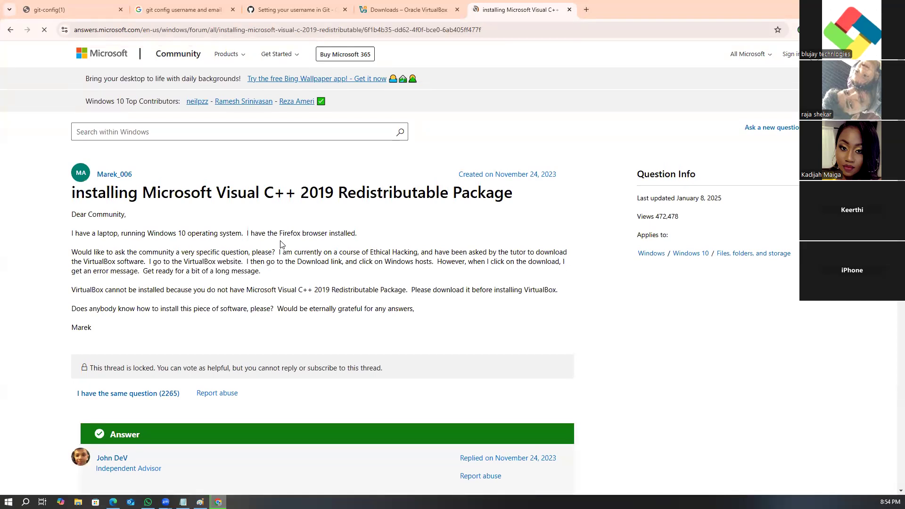
scroll(281, 244, down, 6)
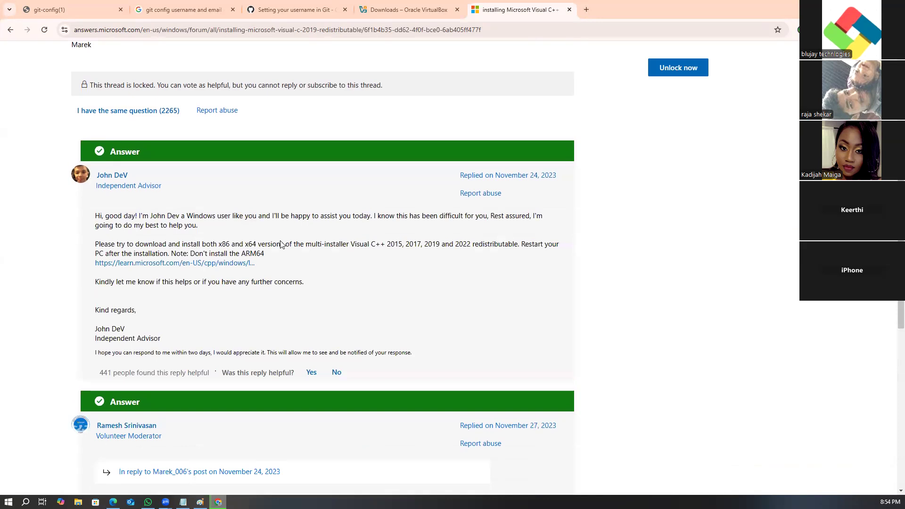
scroll(281, 243, up, 6)
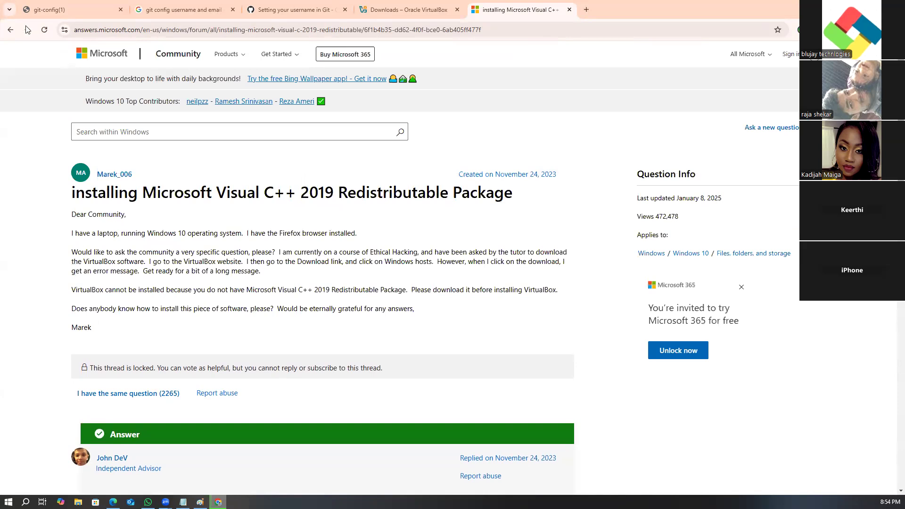
Step: Return to the search results and open Microsoft Learn's "Latest supported Visual C++ Redistributable downloads" page
click(10, 30)
click(201, 146)
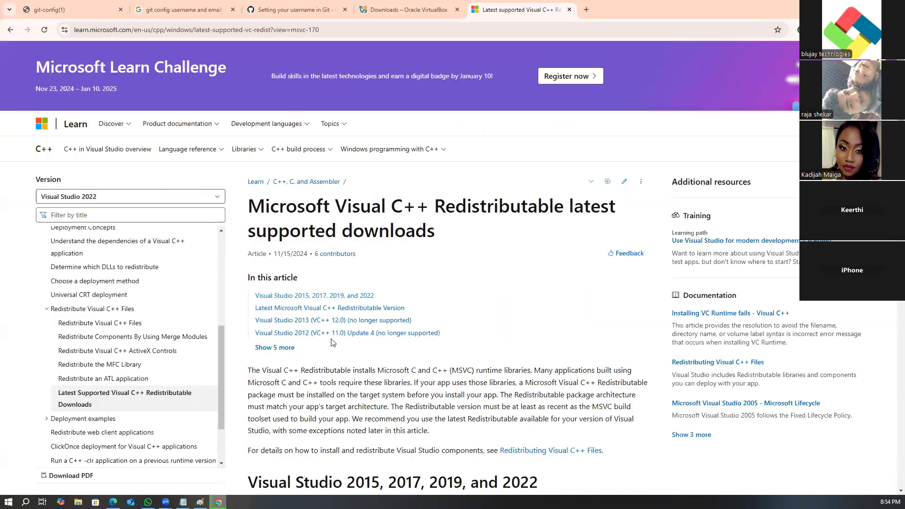
Step: From the Visual Studio 2015, 2017, 2019, and 2022 section, copy the x64 redistributable link, download vc_redist.x64.exe and check the recent downloads
click(328, 298)
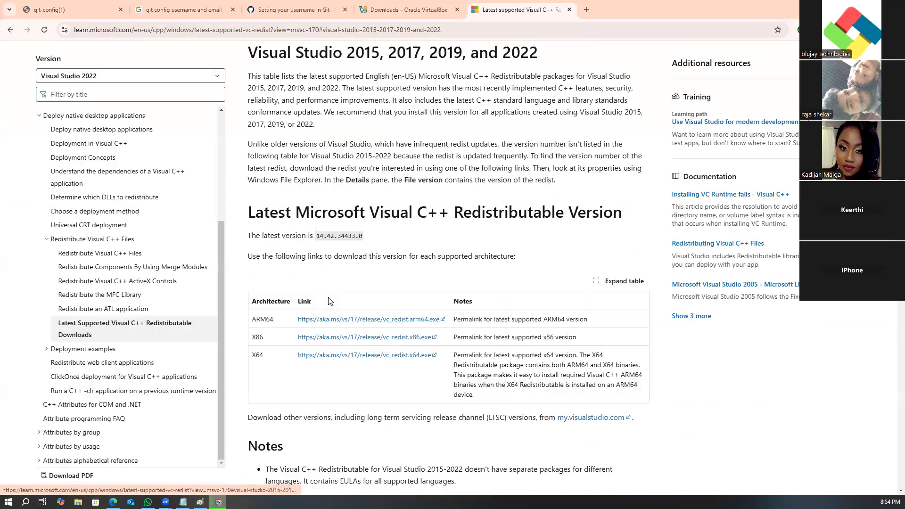
right_click(329, 357)
click(364, 438)
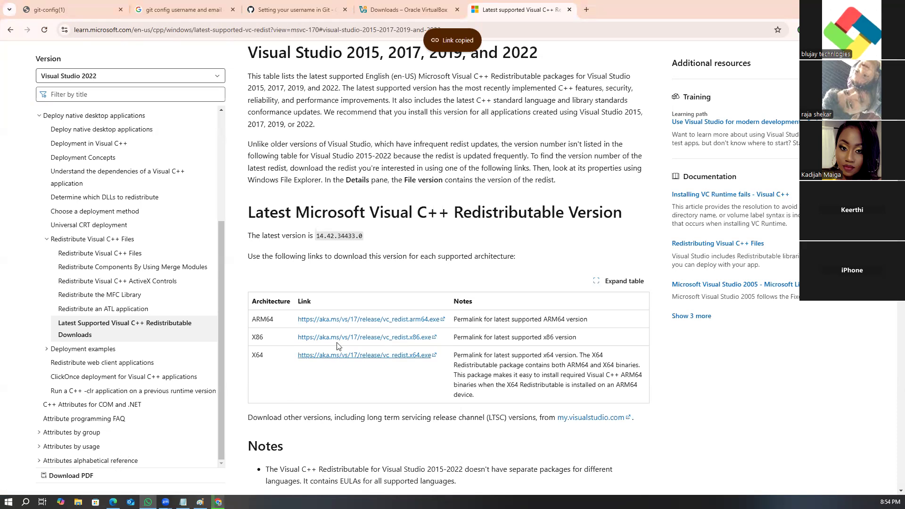
click(328, 358)
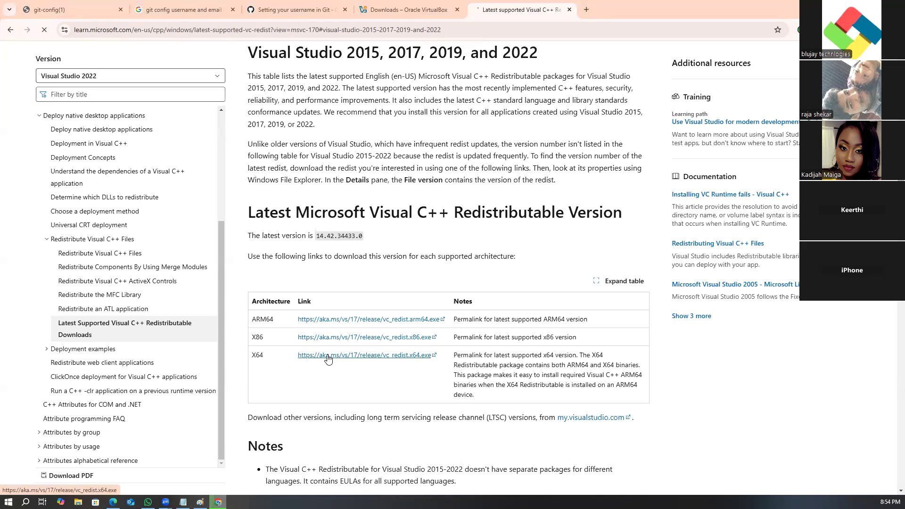
click(800, 30)
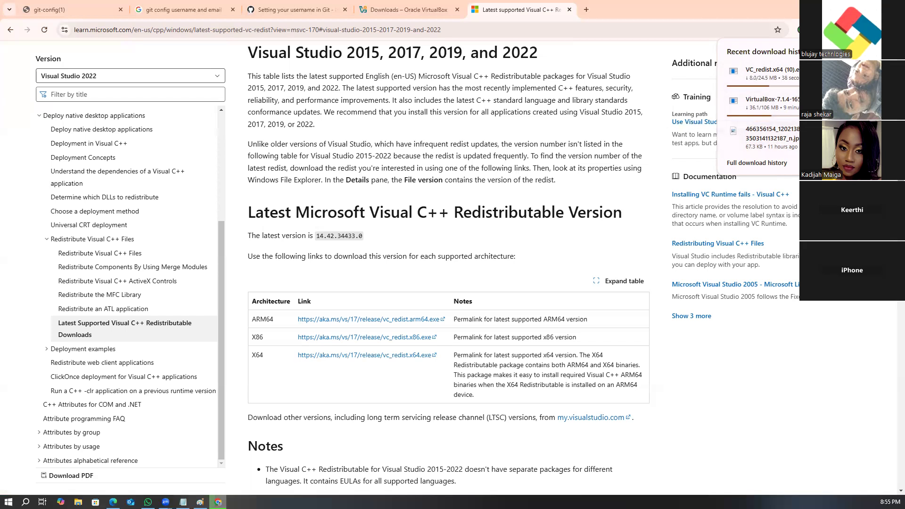
Step: Switch to Paint and start a large red text box beside the diagram with "if you want to install"
click(201, 502)
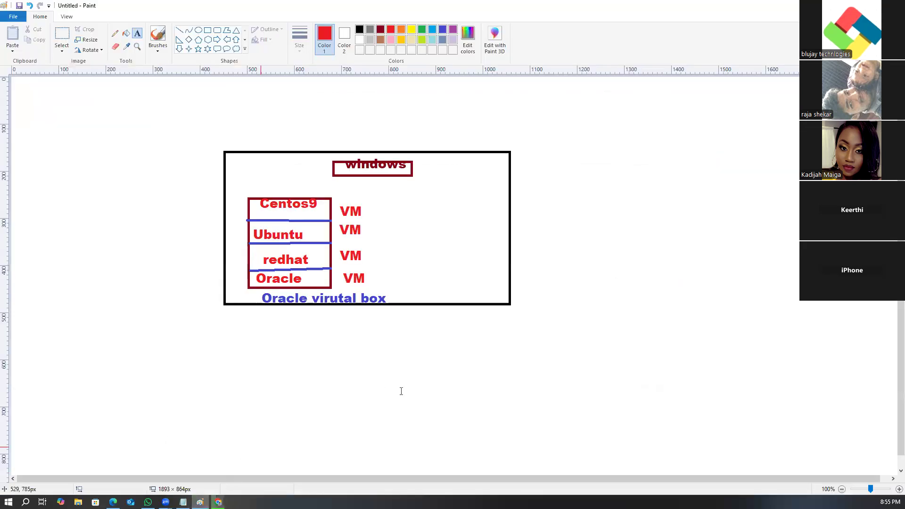
drag(539, 122, 891, 408)
text(if you want)
text( ot )
text(o)
key(BackSpace)
key(BackSpace)
key(BackSpace)
text(t)
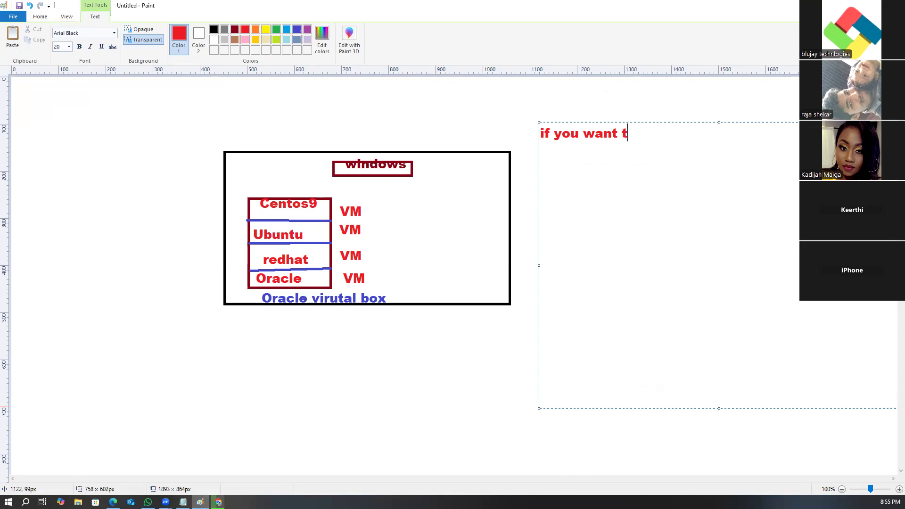
text(o install )
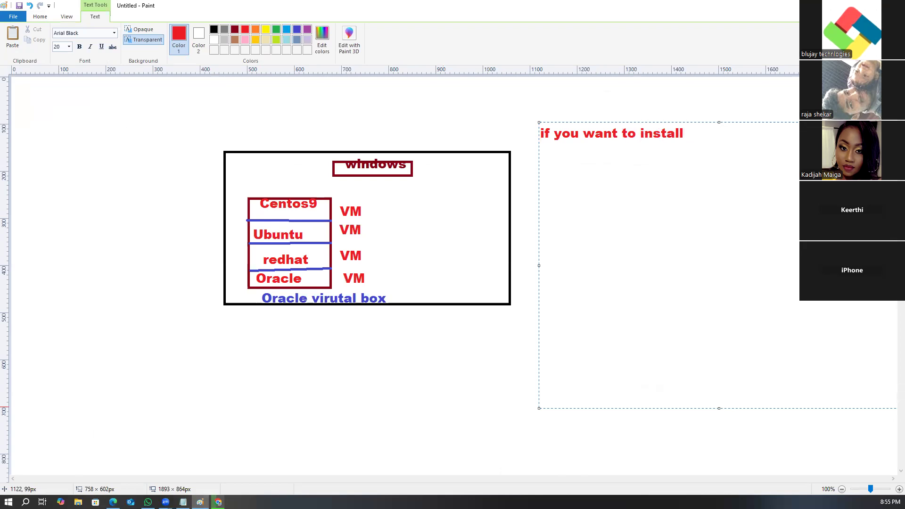
Step: Complete the question in the text box with "any software on" and "machine ... which extention is needed"
text(oracl)
key(BackSpace)
key(BackSpace)
key(BackSpace)
key(BackSpace)
key(BackSpace)
text(any software on)
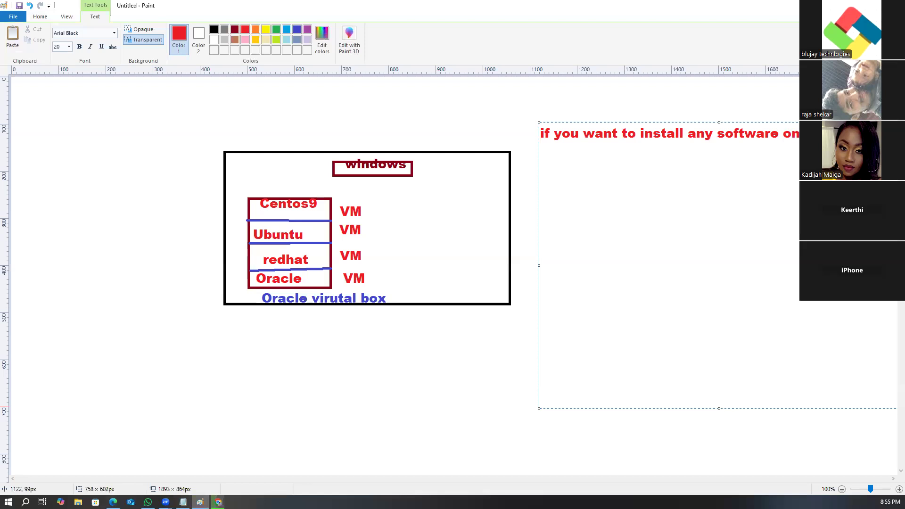
text( machine ... whic)
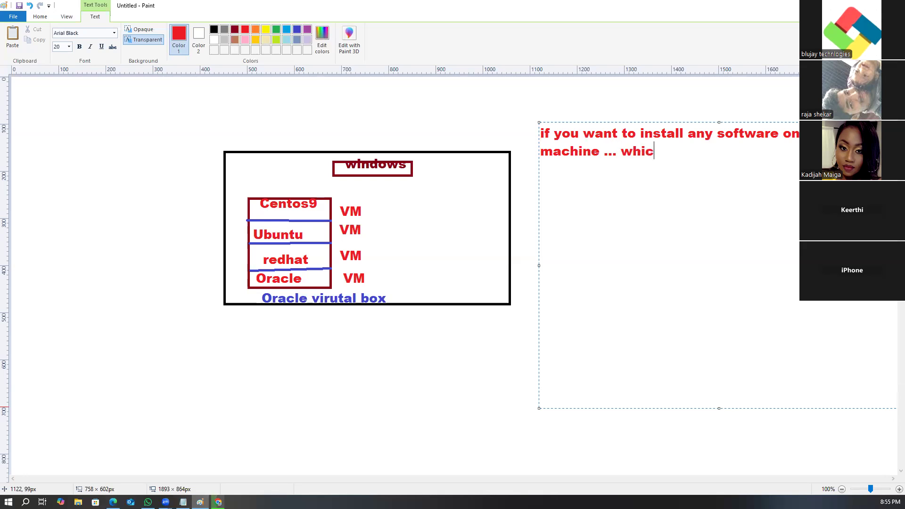
text(h extention is needed)
key(Return)
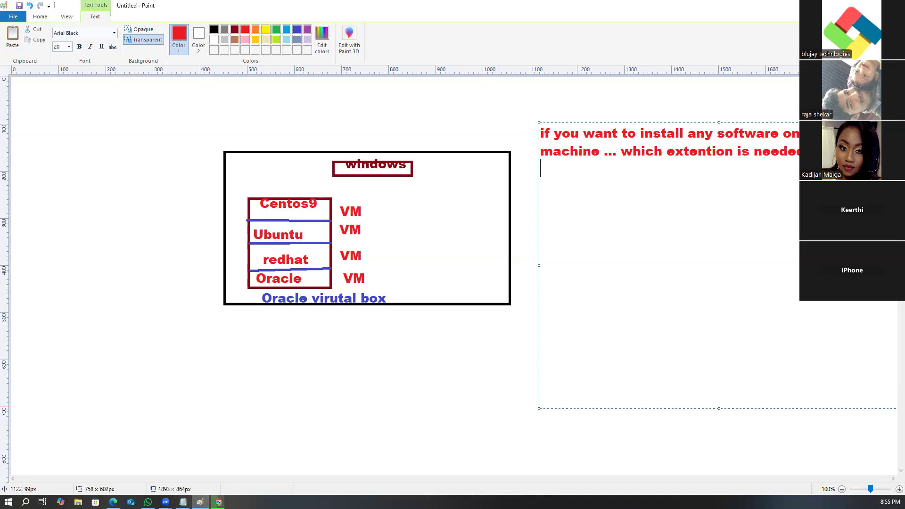
Step: List the formats ".exe (executable format)" and ".msi format ..." below the question
text(.ext)
key(BackSpace)
text(e (executable format))
key(Return)
text(.)
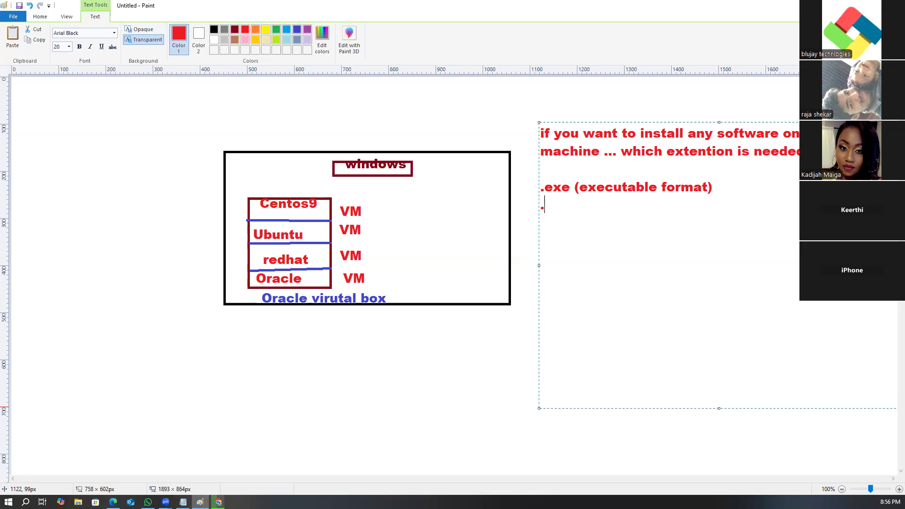
text(msi format ...)
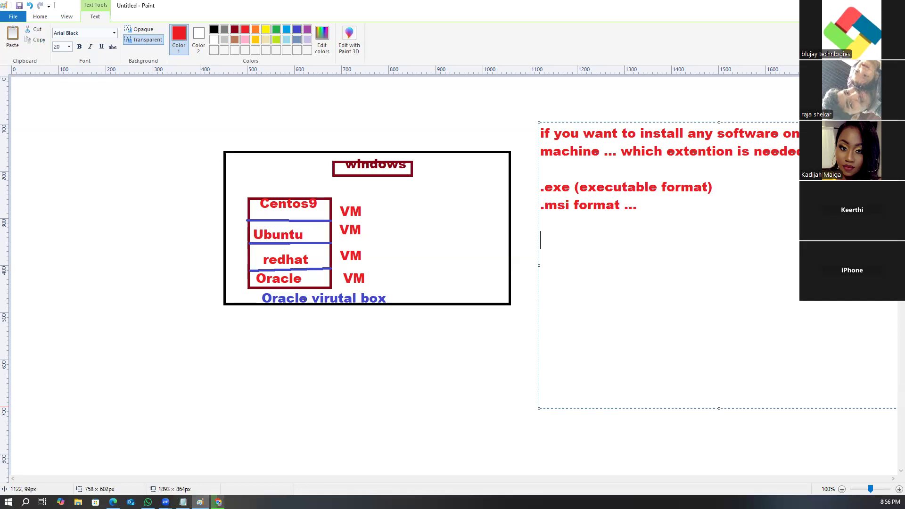
Step: Add the line "windows machines" below the .exe and .msi formats, leaving blank lines around it
key(Return)
key(Return)
text(windowso)
key(BackSpace)
text(machines)
key(Return)
key(Return)
Step: Add the line "--> centos9 /redhat9 ... .rpm packag" to the note
text(-->)
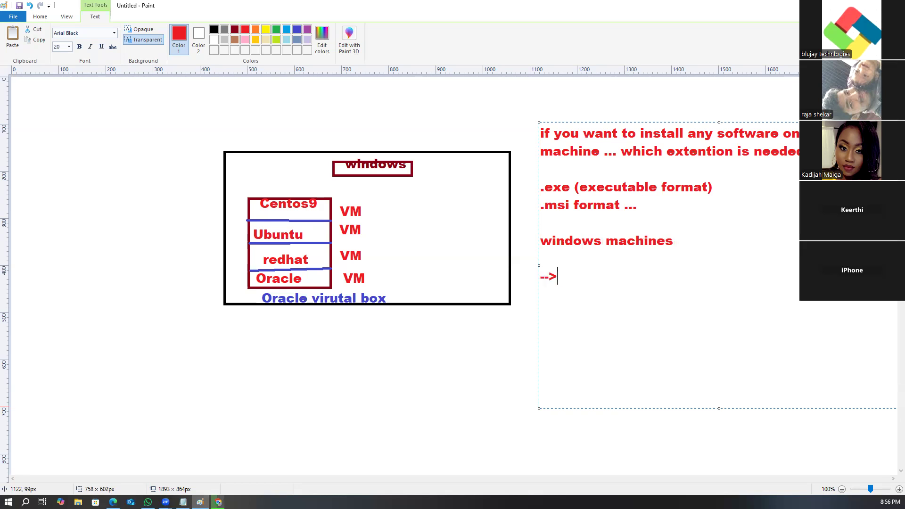
text( centos9 /redhat9 ... .rpm)
key(BackSpace)
key(BackSpace)
key(BackSpace)
key(BackSpace)
text(.rpm )
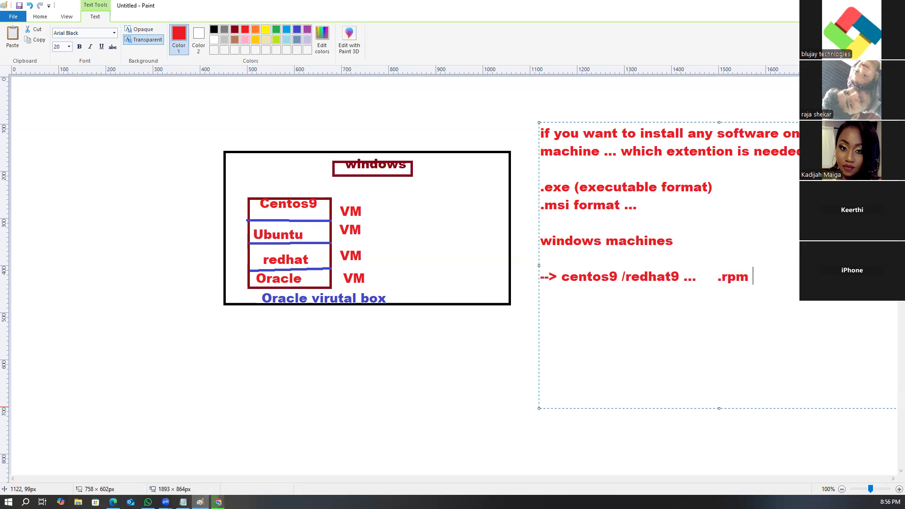
text(packag  )
Step: Add the line "--> mac .............. .dmg packages" and finish the text box
text(--> mac)
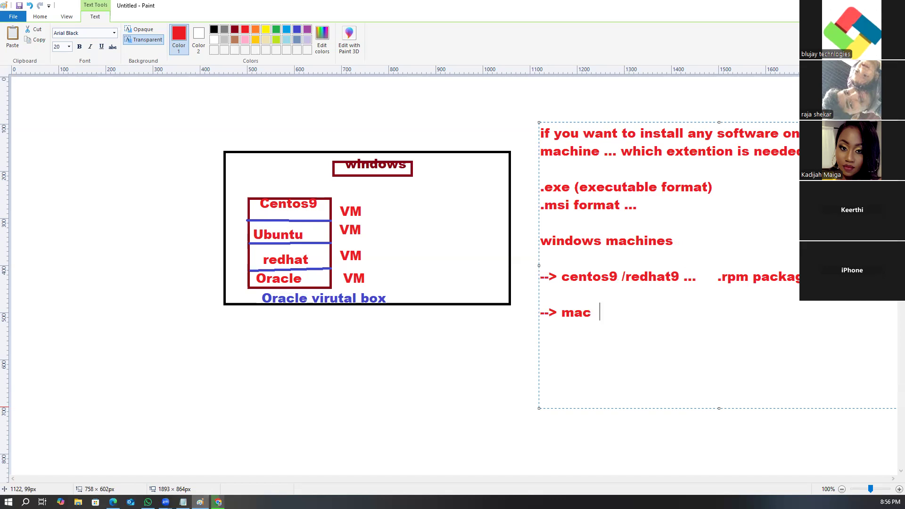
text(.............. )
text(.dmg pa)
text(cktes)
key(BackSpace)
key(BackSpace)
key(BackSpace)
text(ages)
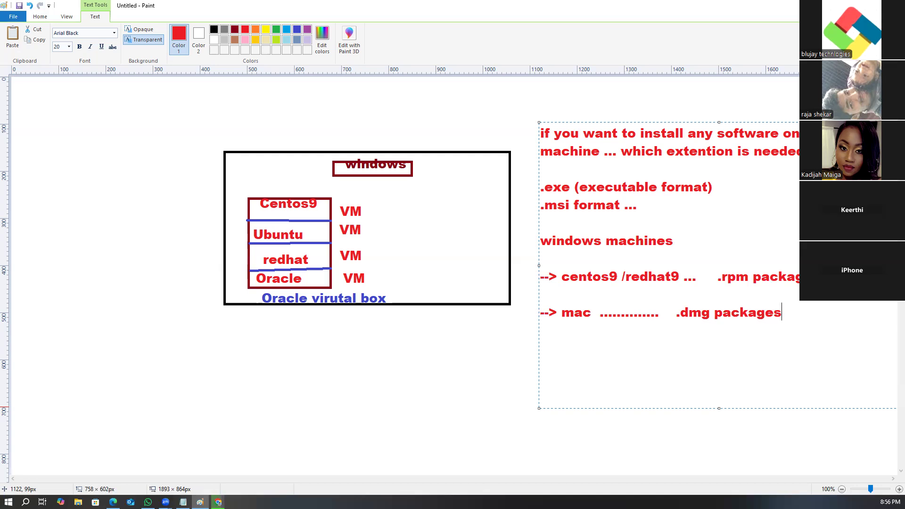
click(531, 364)
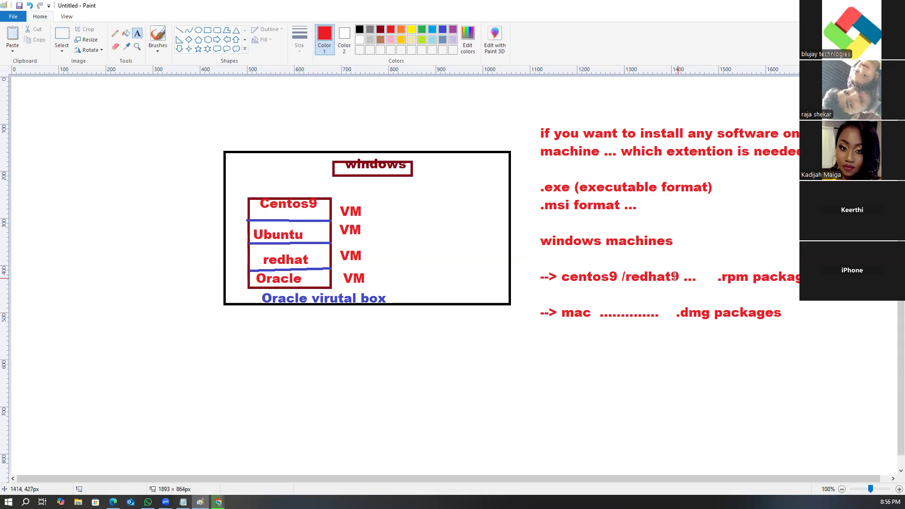
Step: Draw a blue rectangle around the .exe and .msi lines and a blue arrow from it towards the windows label
click(443, 30)
click(208, 30)
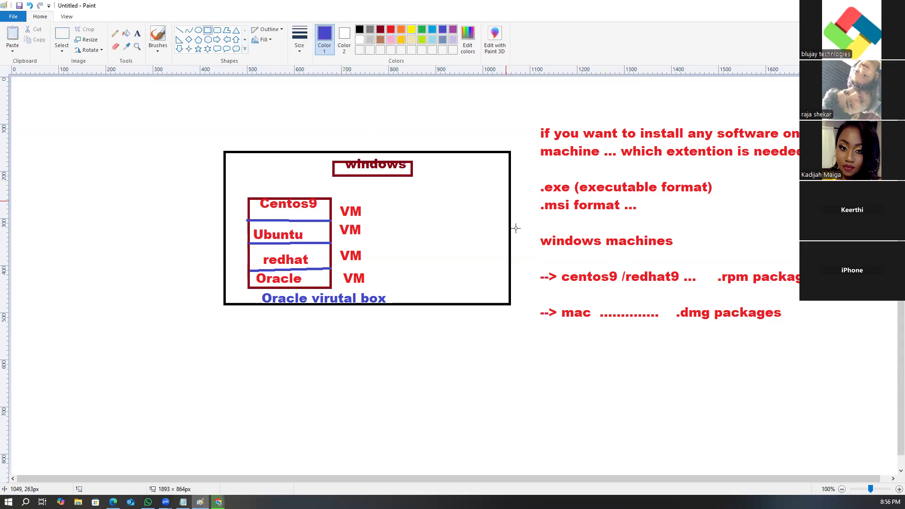
drag(534, 171, 718, 217)
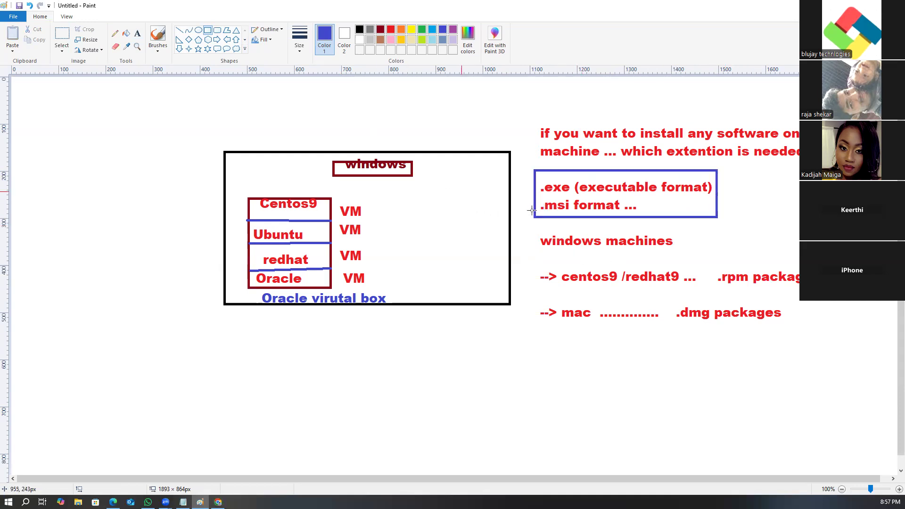
drag(540, 198, 423, 161)
click(441, 262)
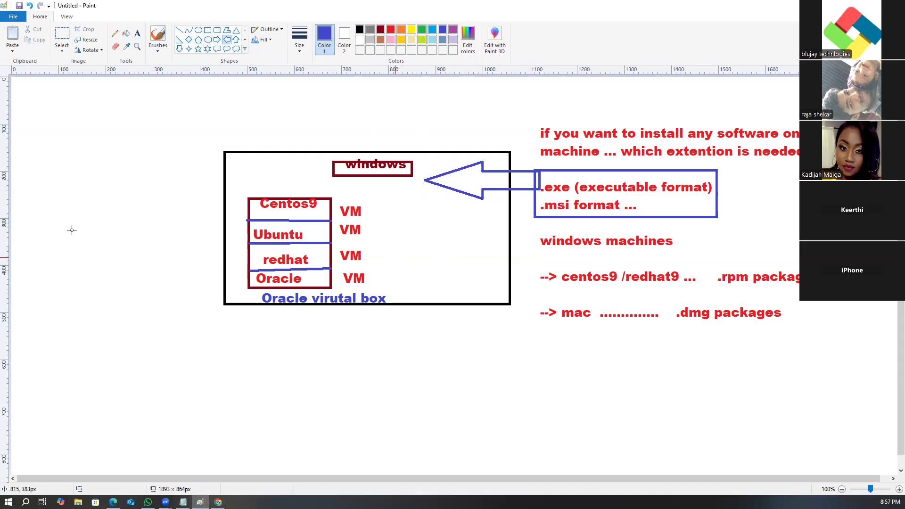
Step: Return to the browser, show the downloaded VirtualBox installer in its Downloads folder and maximize that window
click(851, 6)
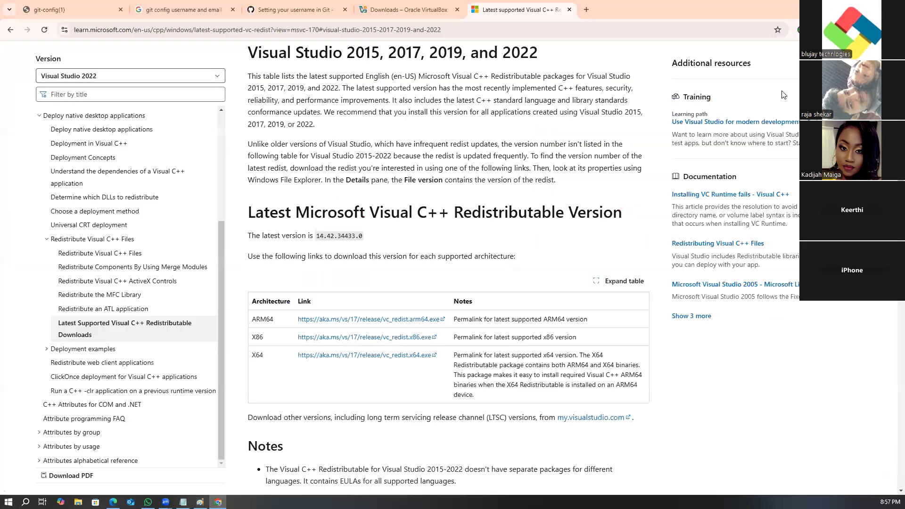
click(858, 29)
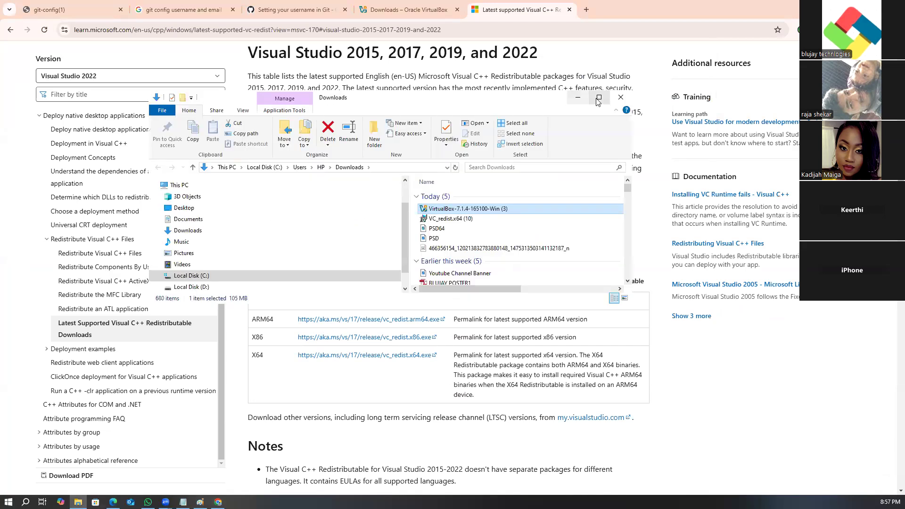
click(593, 98)
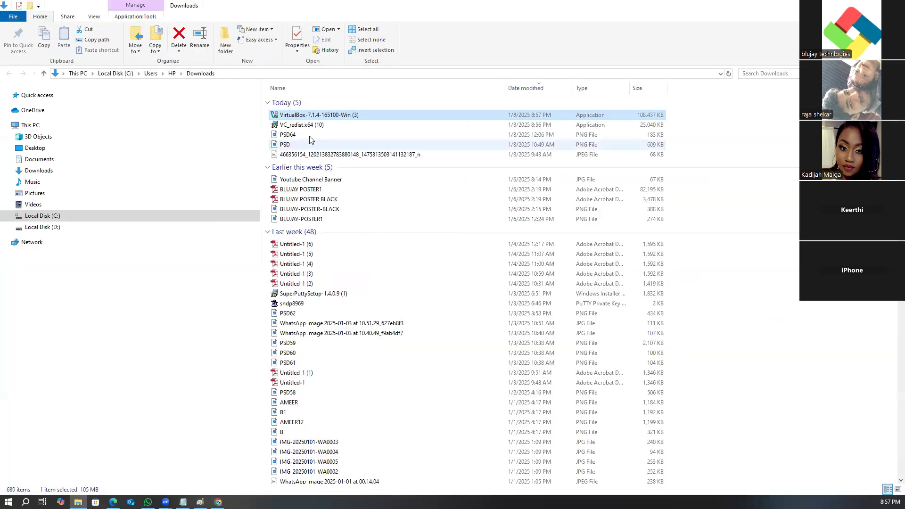
Step: Switch to the Notepad plan and highlight the step1 lines about downloading the ovm and the Centos9 ISO
click(183, 502)
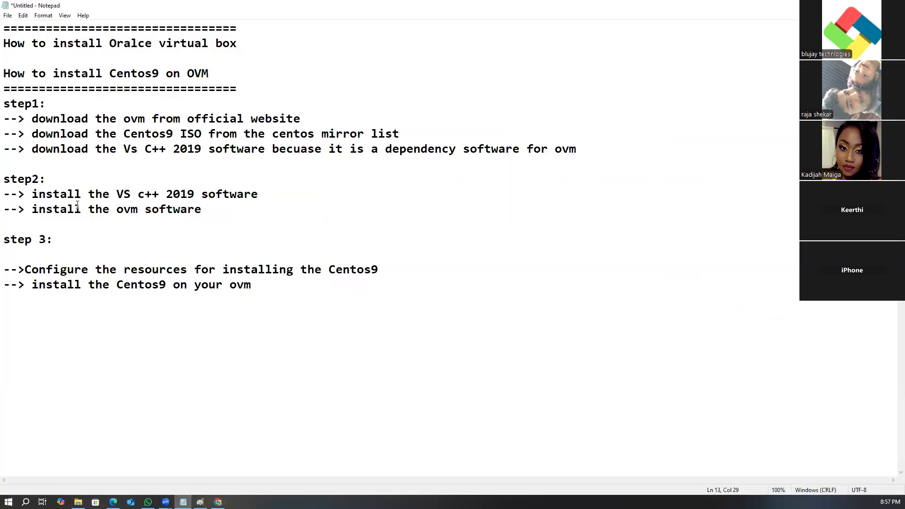
drag(36, 120, 96, 134)
click(140, 163)
drag(201, 133, 124, 118)
Step: Return to the browser and search for "centos9 iso download" in a new tab
click(218, 502)
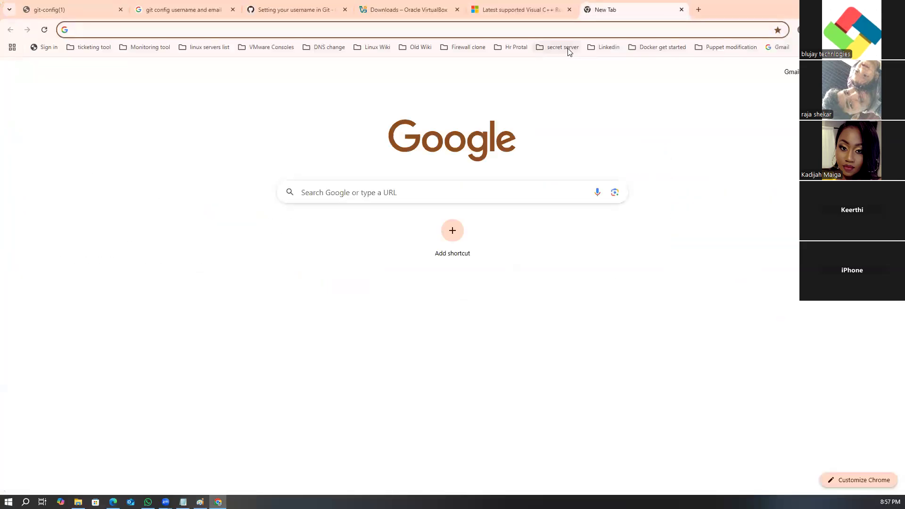
text(centos)
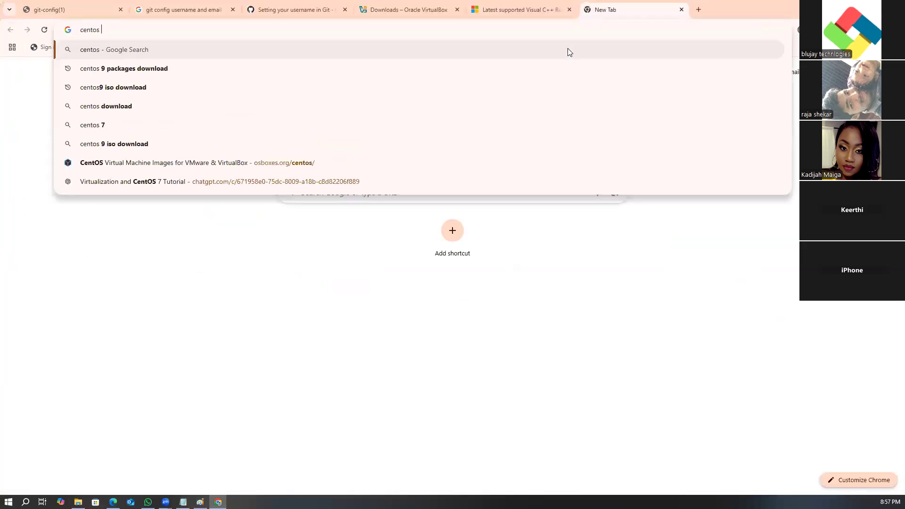
key(BackSpace)
text(9 ist)
key(BackSpace)
text(o downla)
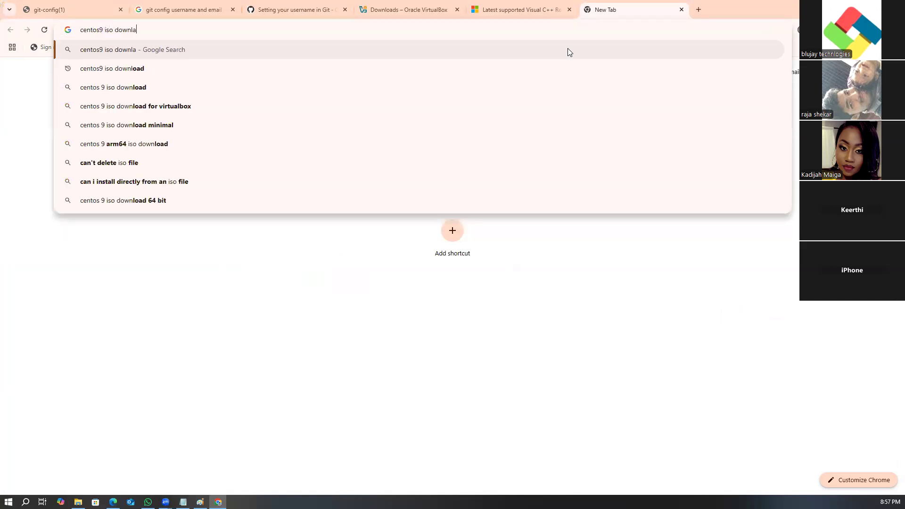
text(o)
key(BackSpace)
key(BackSpace)
text(oad)
key(Return)
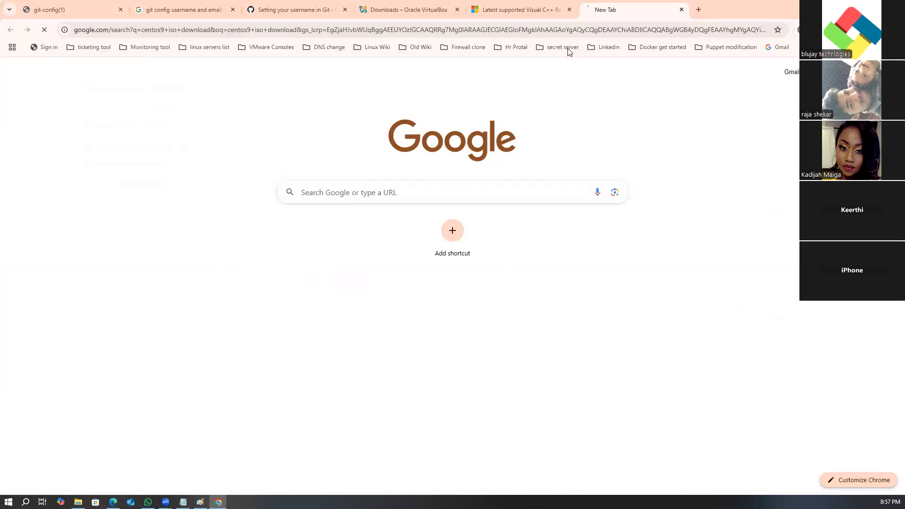
Step: Open the CentOS Project download page from the search results and display the CentOS Stream 9 downloads
click(214, 221)
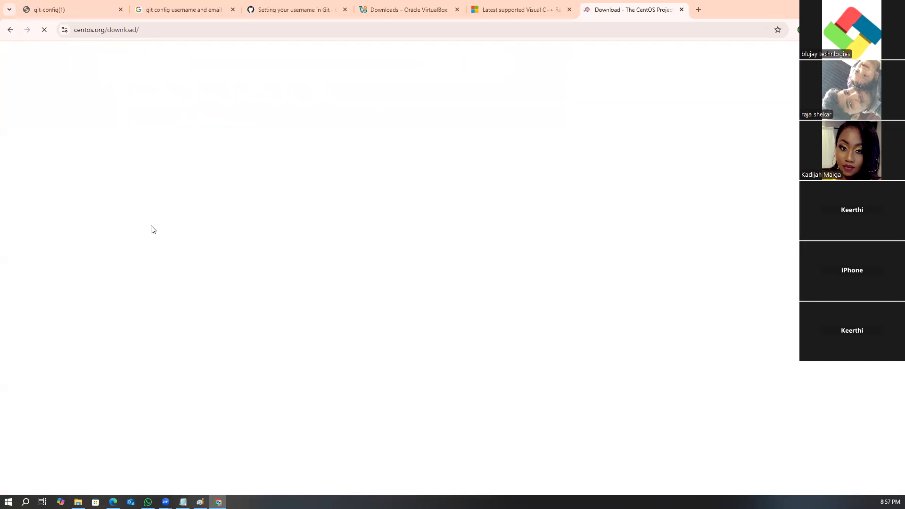
scroll(376, 326, down, 2)
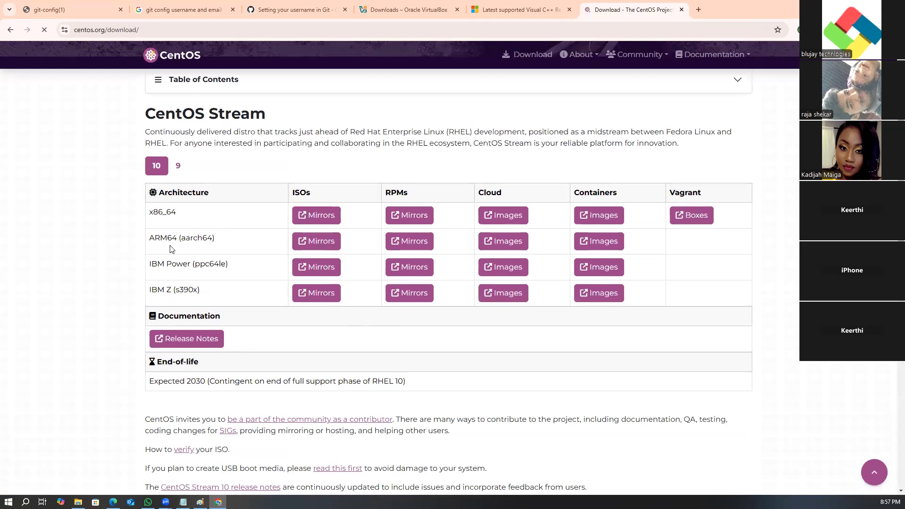
scroll(171, 249, down, 1)
click(178, 119)
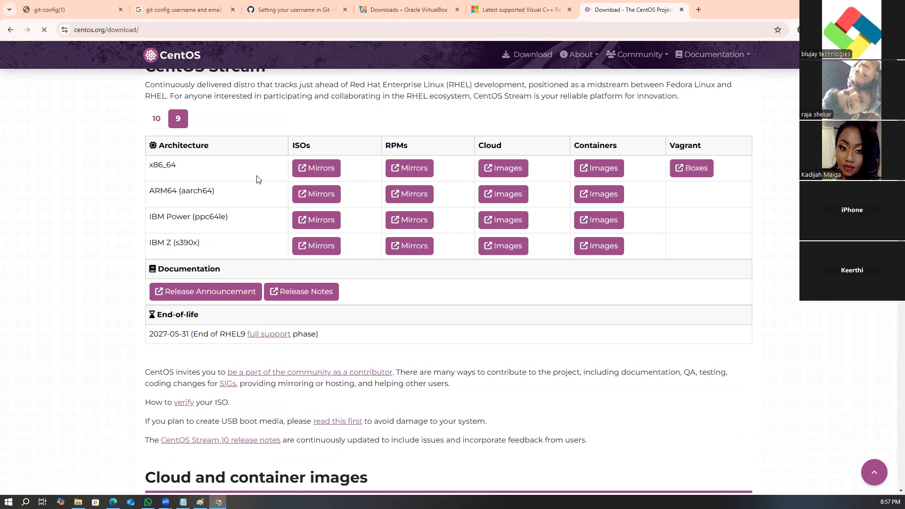
Step: Copy the link address of the x86_64 ISO mirrors for CentOS Stream 9 and look over the rest of the page
right_click(302, 171)
click(336, 254)
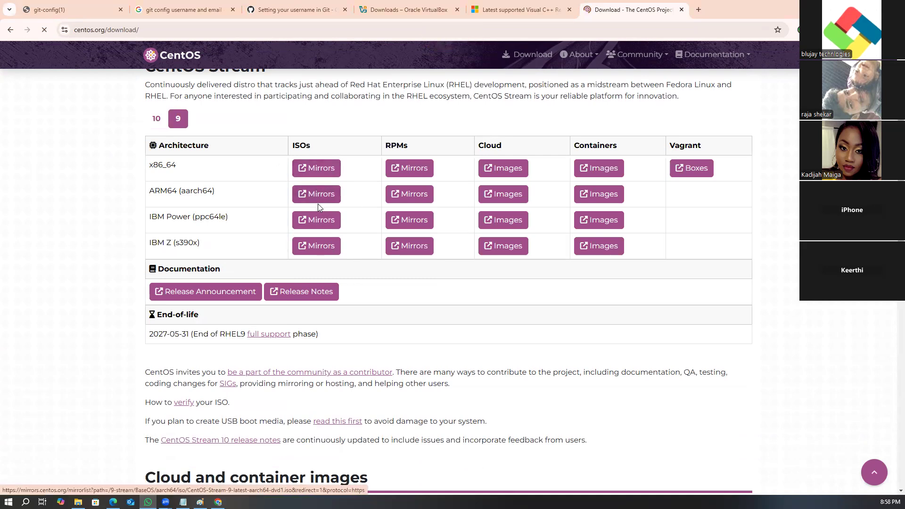
scroll(263, 344, down, 5)
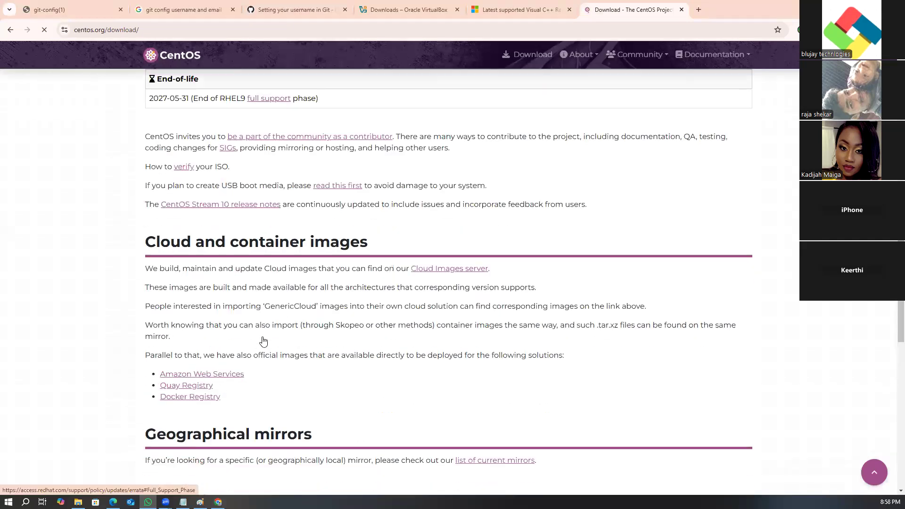
scroll(157, 467, up, 3)
Step: Look through the Downloads folder for the downloaded installers and return to the browser
click(79, 502)
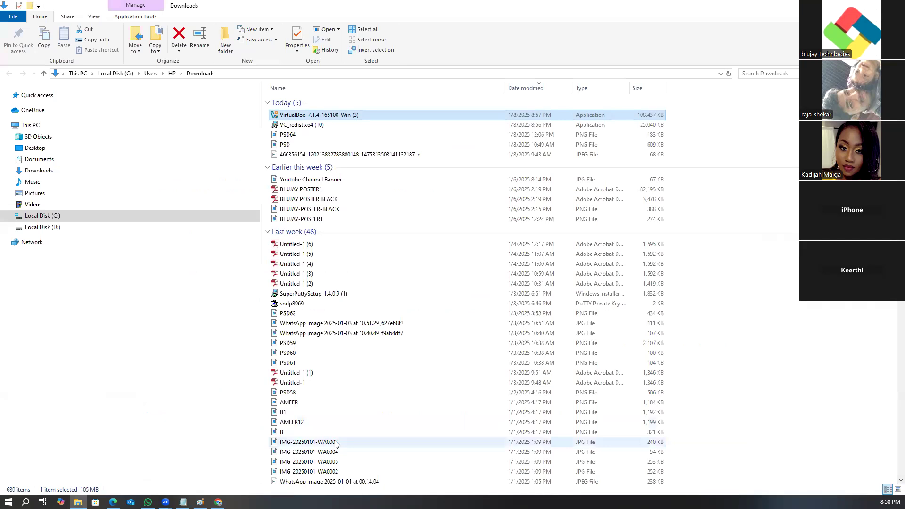
scroll(325, 439, down, 6)
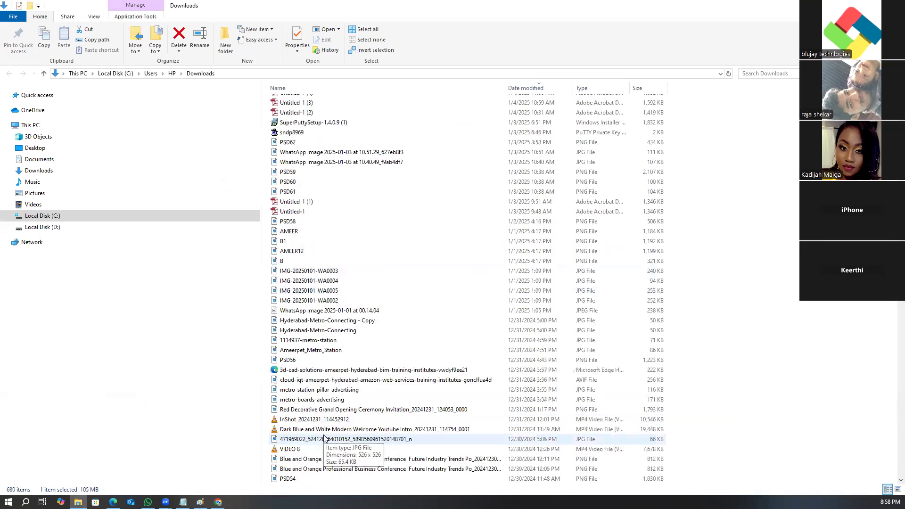
scroll(326, 439, up, 6)
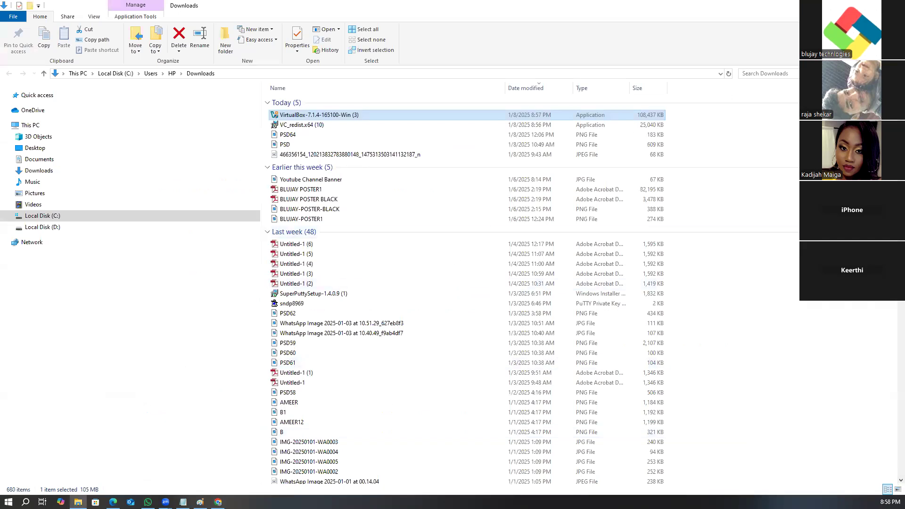
click(850, 6)
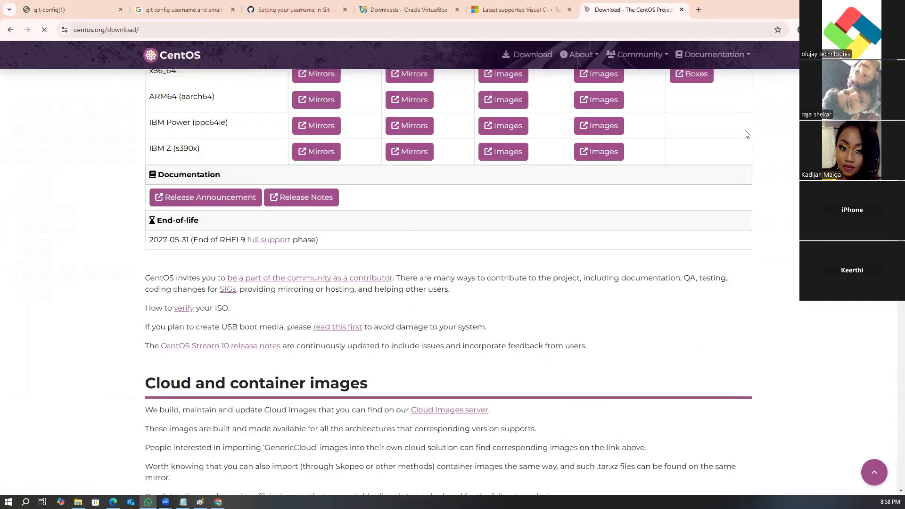
click(859, 29)
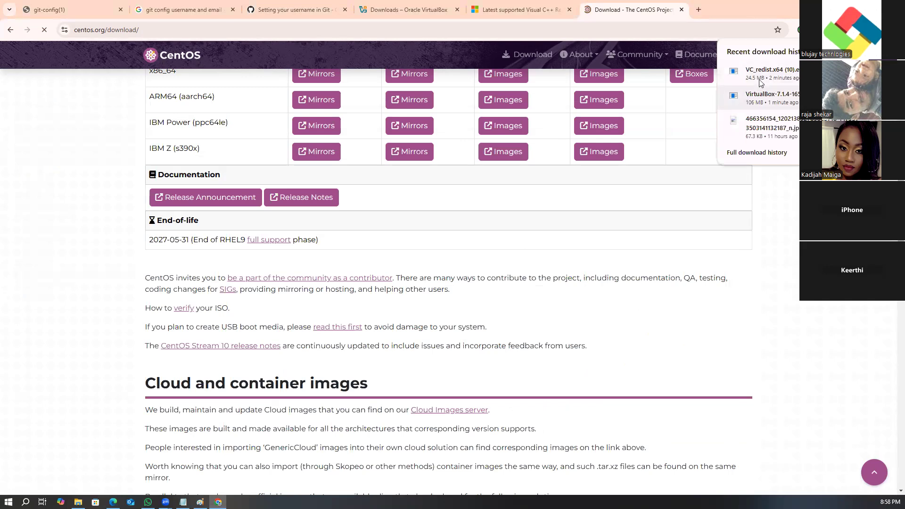
click(767, 77)
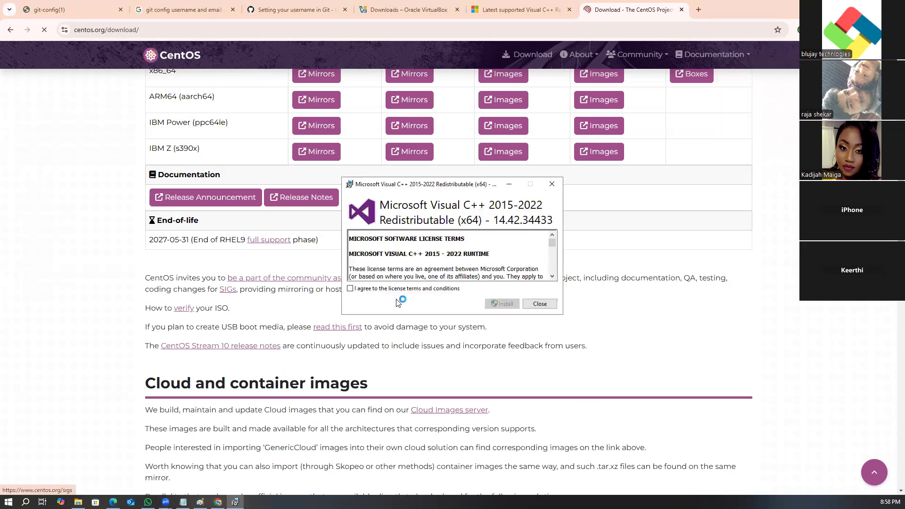
click(350, 289)
click(540, 304)
click(496, 288)
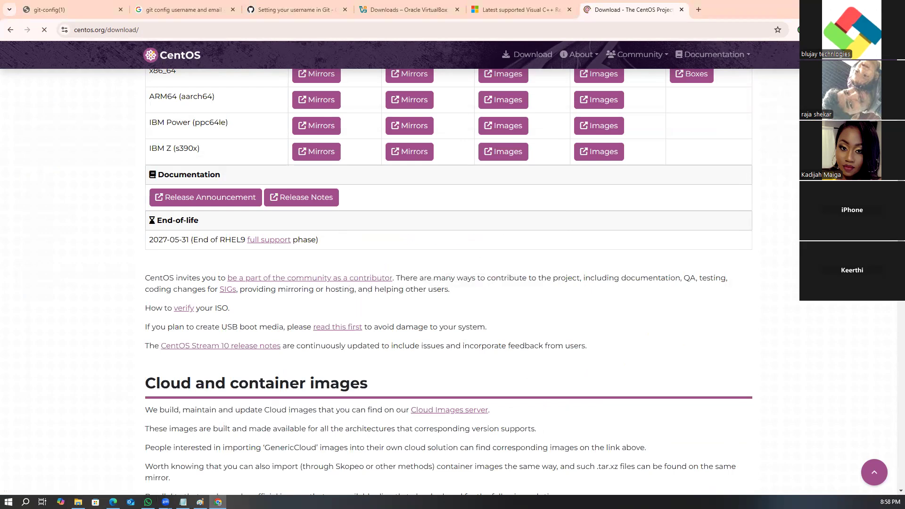
Step: Open the Downloads folder from the browser's recent downloads and maximize its window
click(860, 30)
click(843, 98)
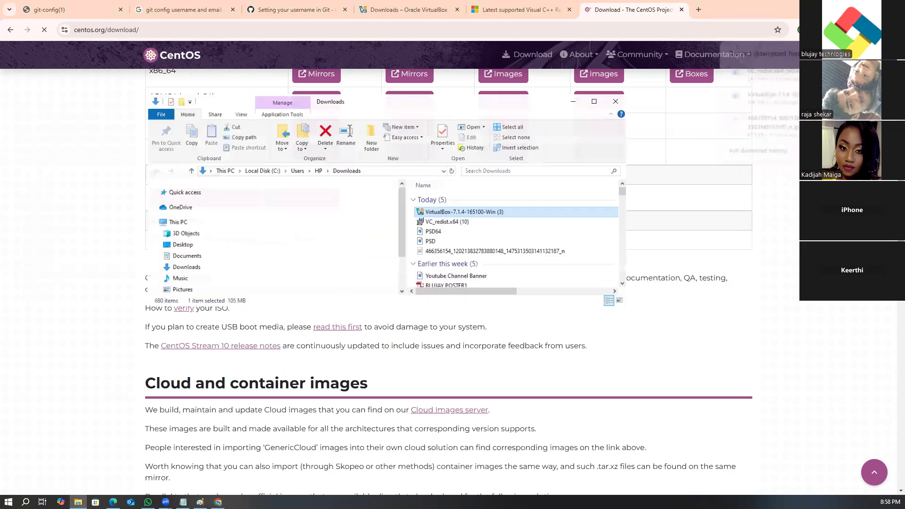
click(599, 97)
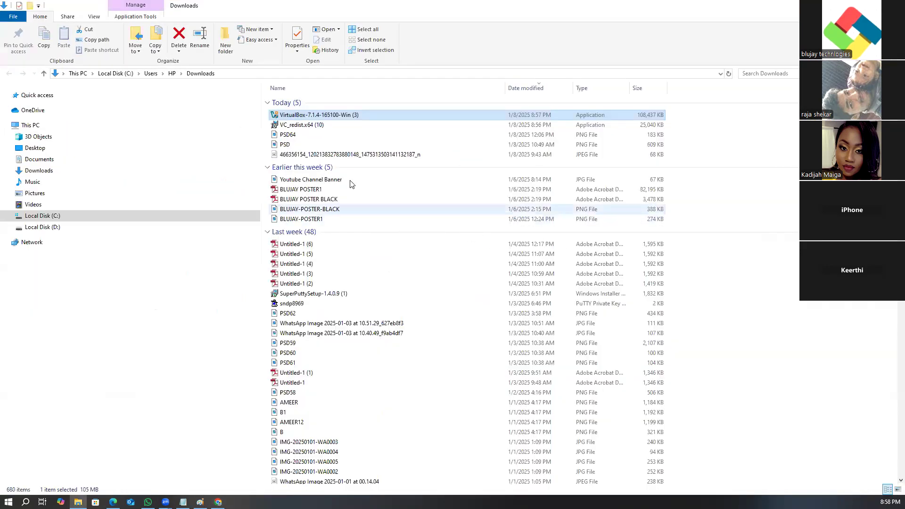
Step: Try to install VirtualBox from VirtualBox-7.1.4-165100-Win (3) and exit its setup wizard
double_click(326, 116)
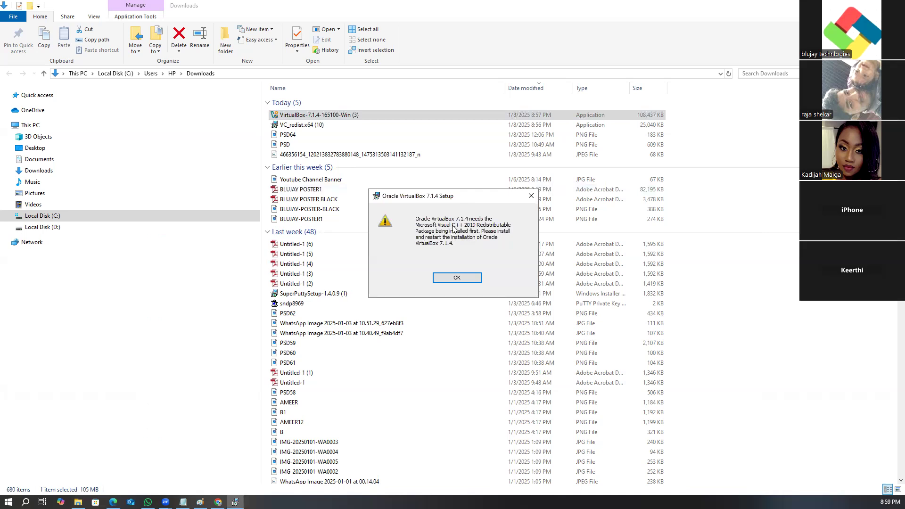
click(457, 278)
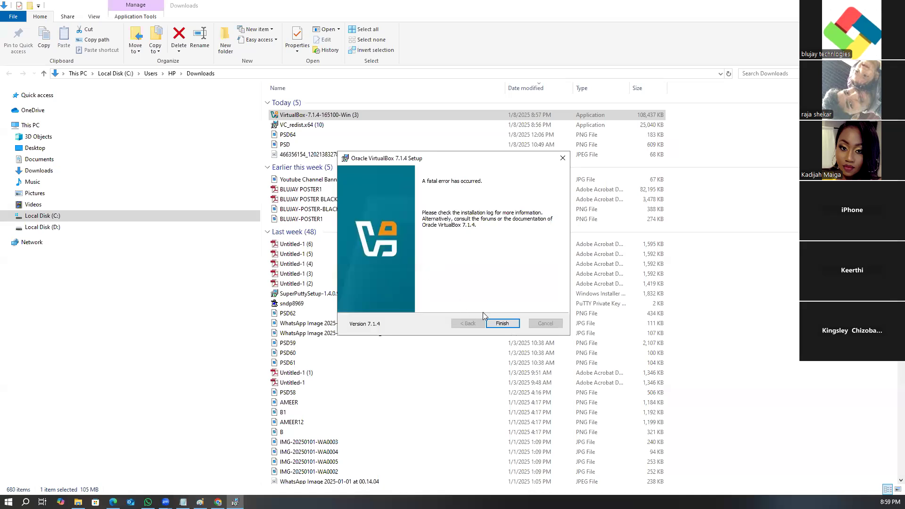
click(502, 323)
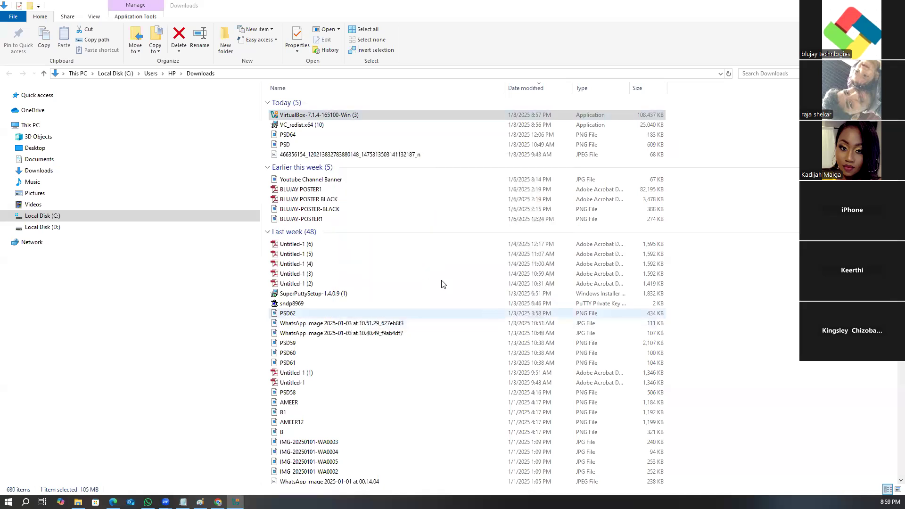
Step: Install the Microsoft Visual C++ 2015-2022 Redistributable (x64) from VC_redist.x64 (10), accepting the license terms, and close the setup
double_click(309, 128)
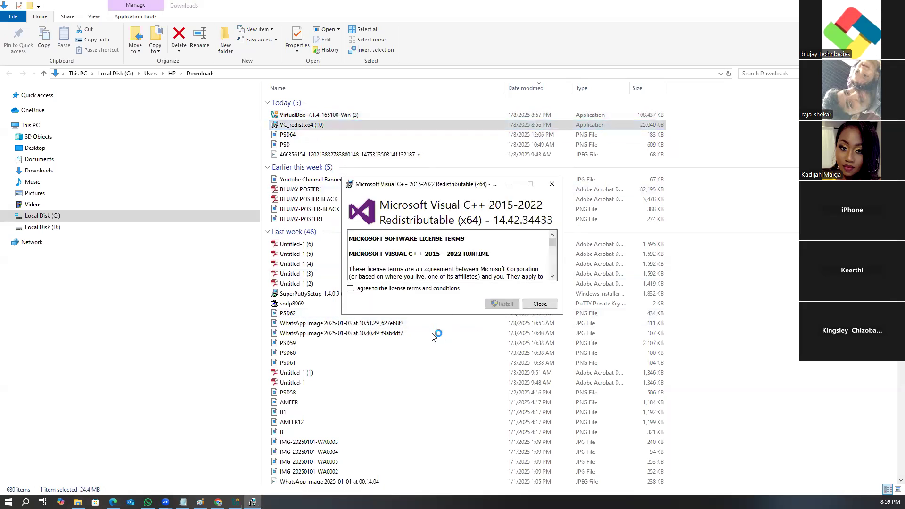
click(350, 288)
click(499, 304)
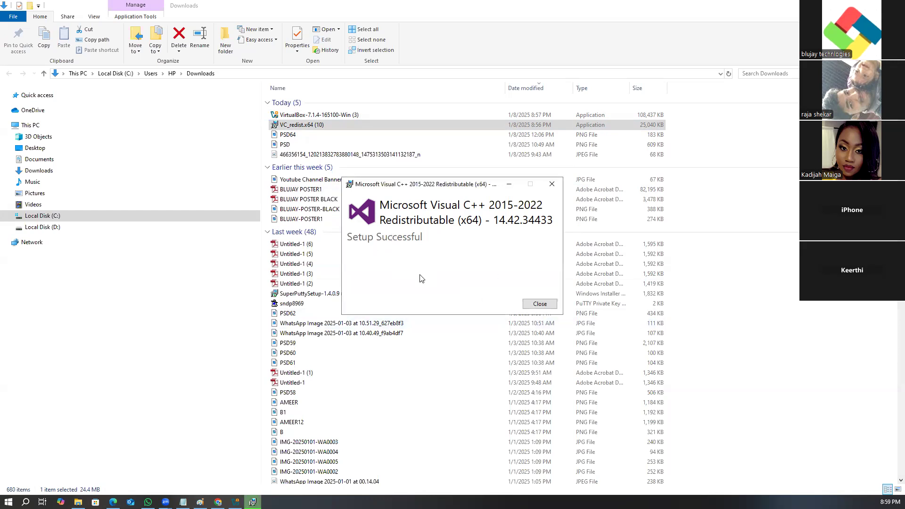
click(540, 303)
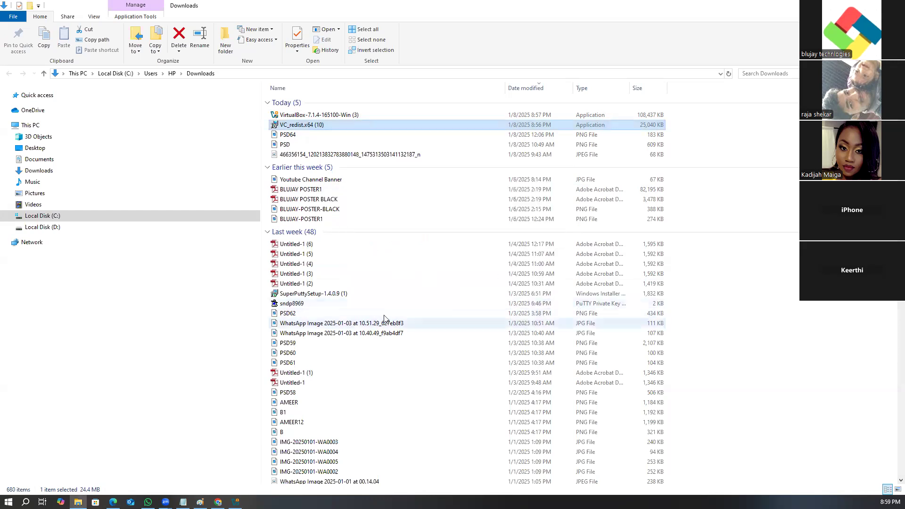
Step: Install Oracle VirtualBox 7.1.4 from the downloaded installer, accepting the license agreement and the default options, and finish the wizard
double_click(323, 115)
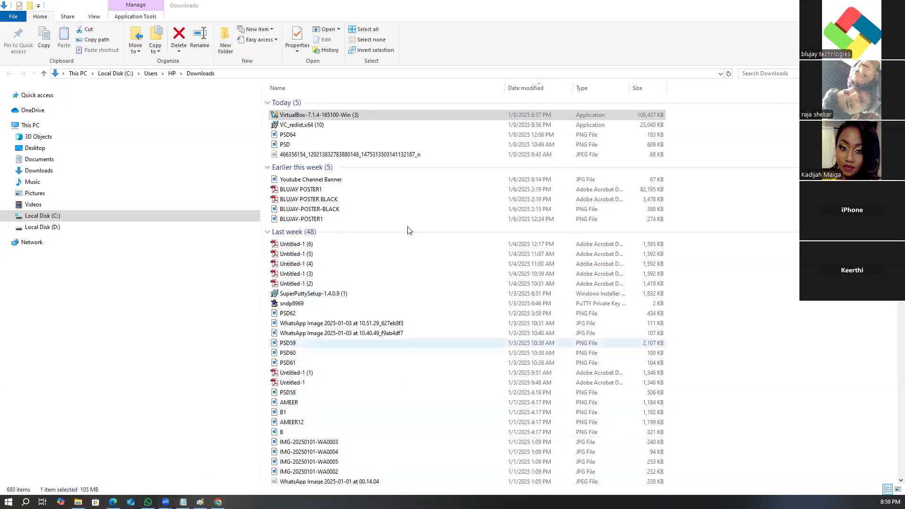
click(324, 120)
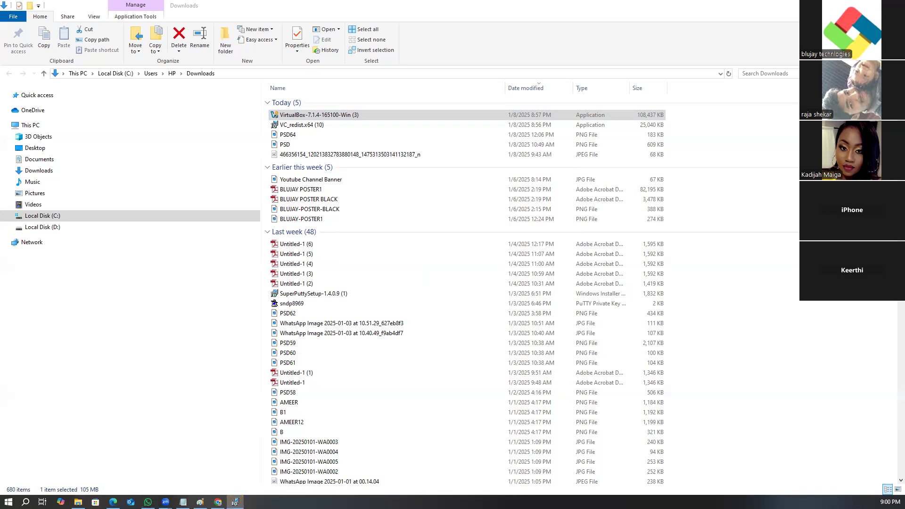
click(486, 294)
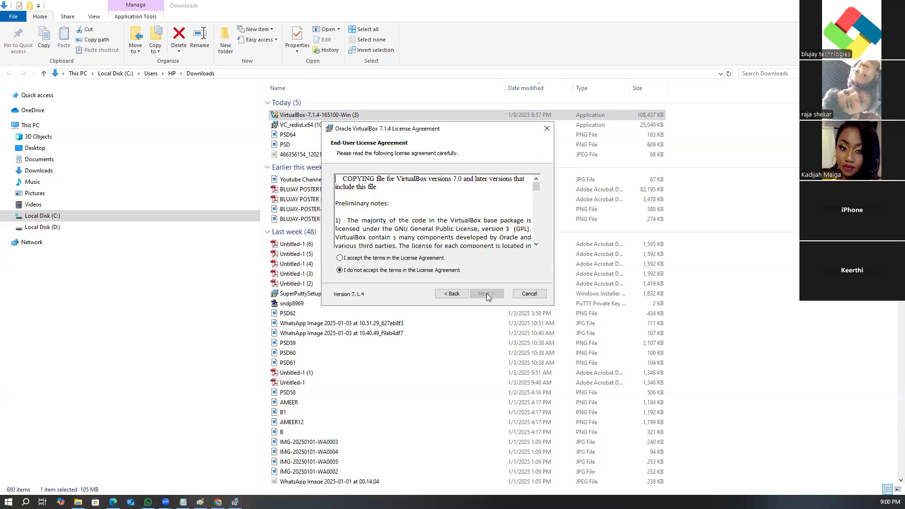
click(339, 258)
click(486, 293)
click(486, 294)
click(486, 293)
click(486, 294)
click(486, 294)
click(486, 294)
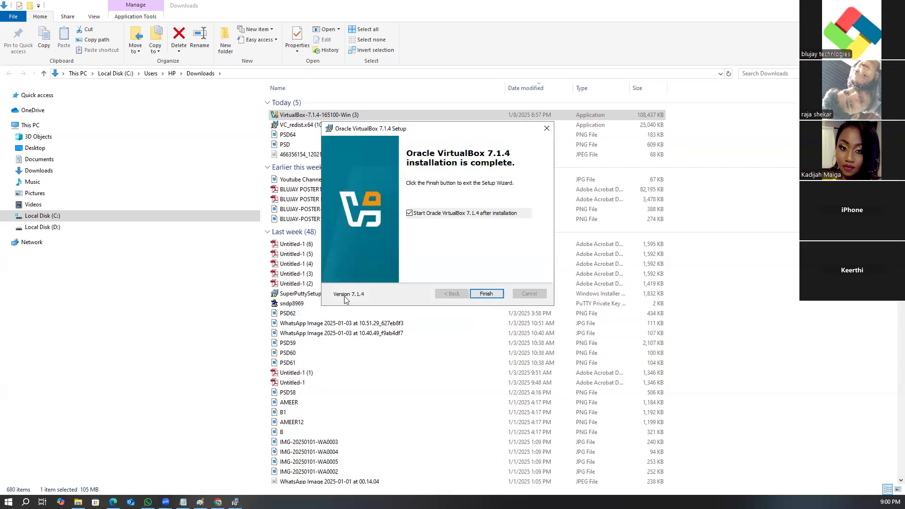
click(409, 213)
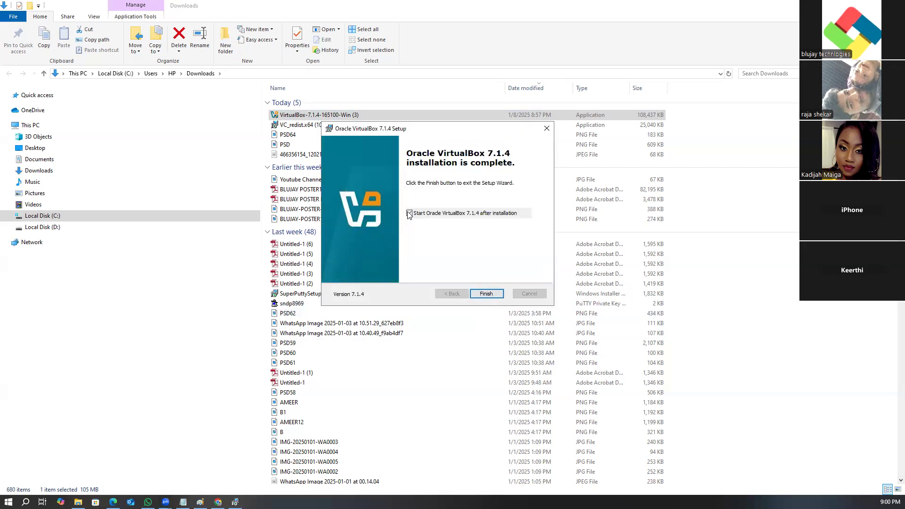
click(486, 294)
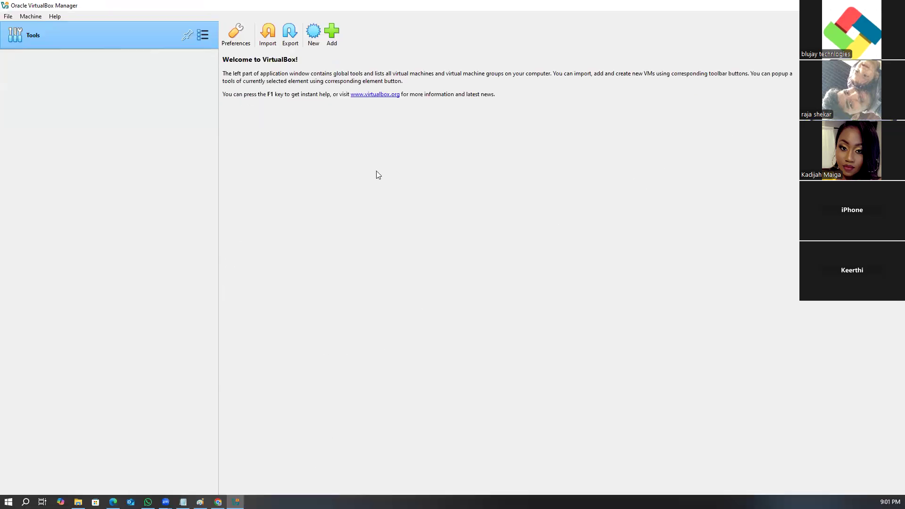
Step: Create a virtual machine named centos9 with 2048 MB of base memory, 1 processor and a 20 GB VDI virtual hard disk
click(313, 33)
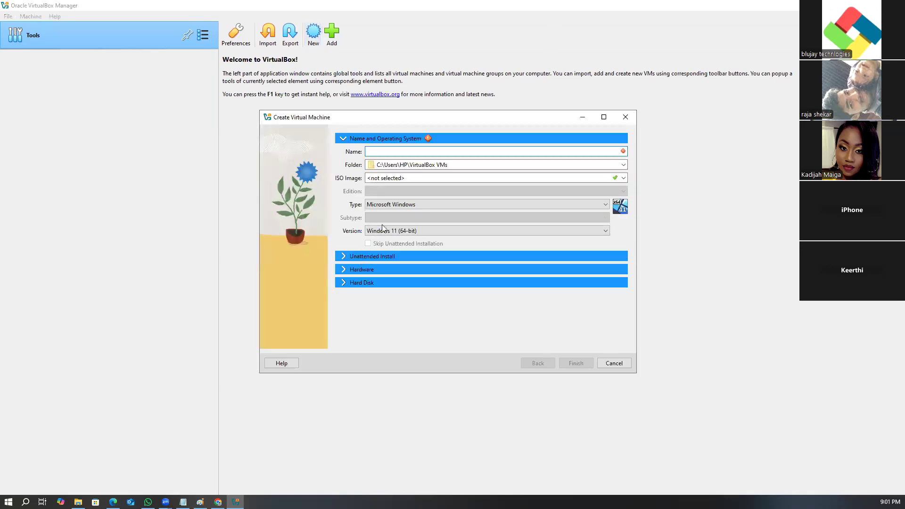
text(cent)
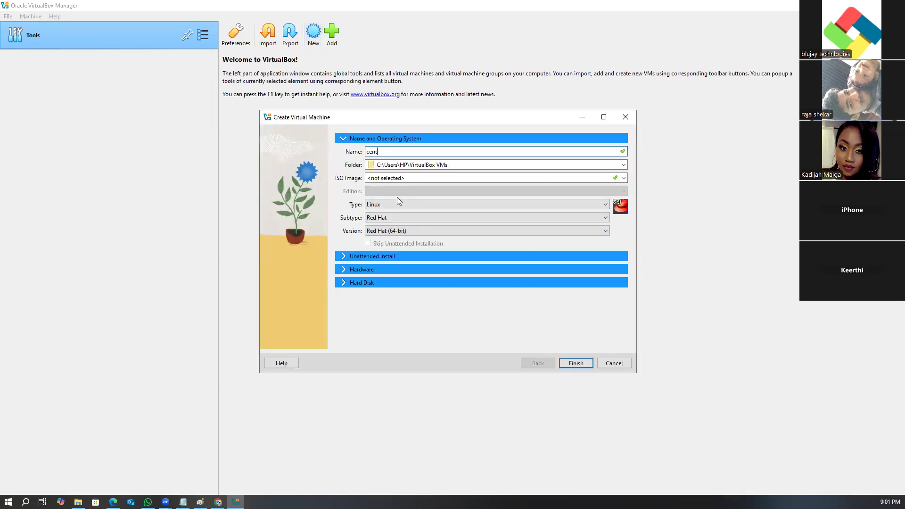
text(os9)
click(361, 255)
click(344, 264)
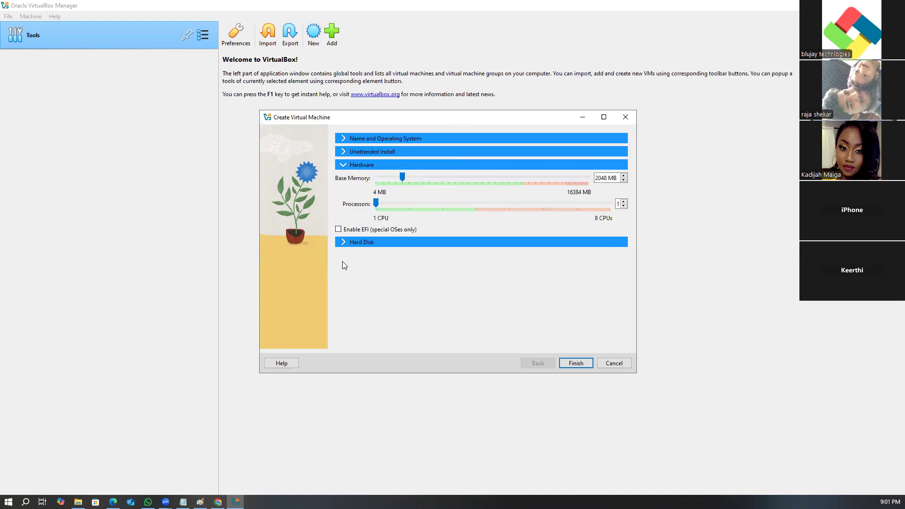
drag(617, 178, 564, 177)
click(345, 243)
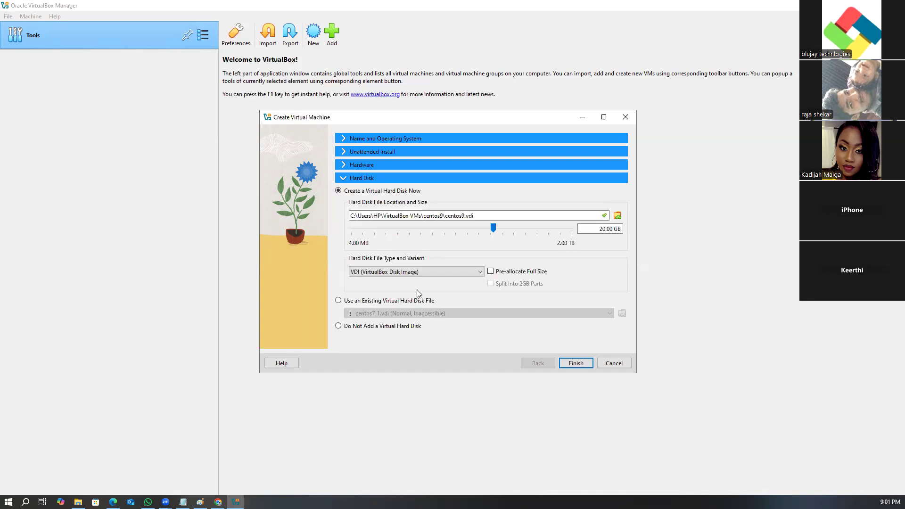
click(574, 364)
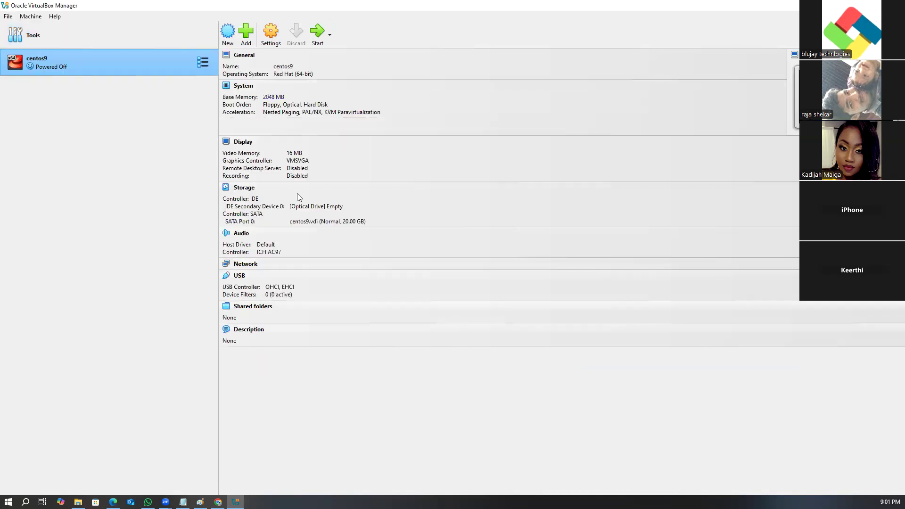
Step: Open the settings of the centos9 machine and review its motherboard, processor and display options
click(272, 37)
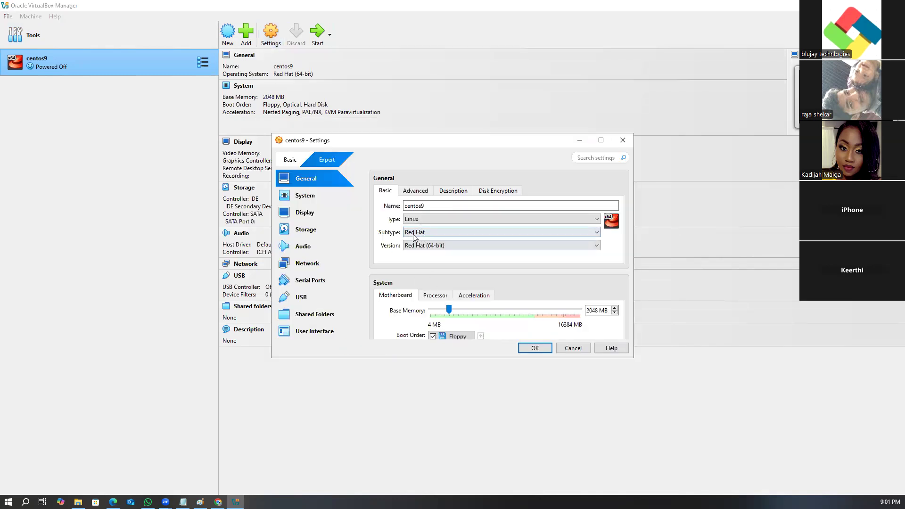
scroll(506, 318, down, 3)
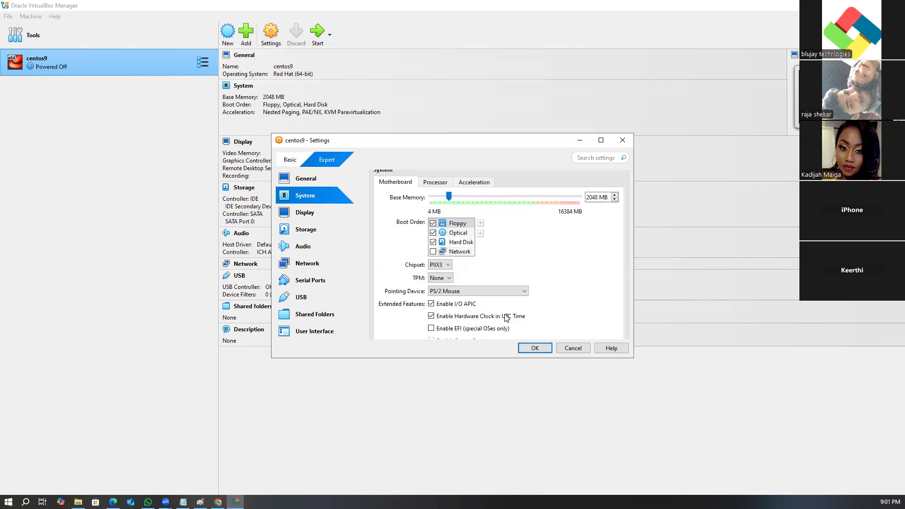
scroll(506, 317, up, 1)
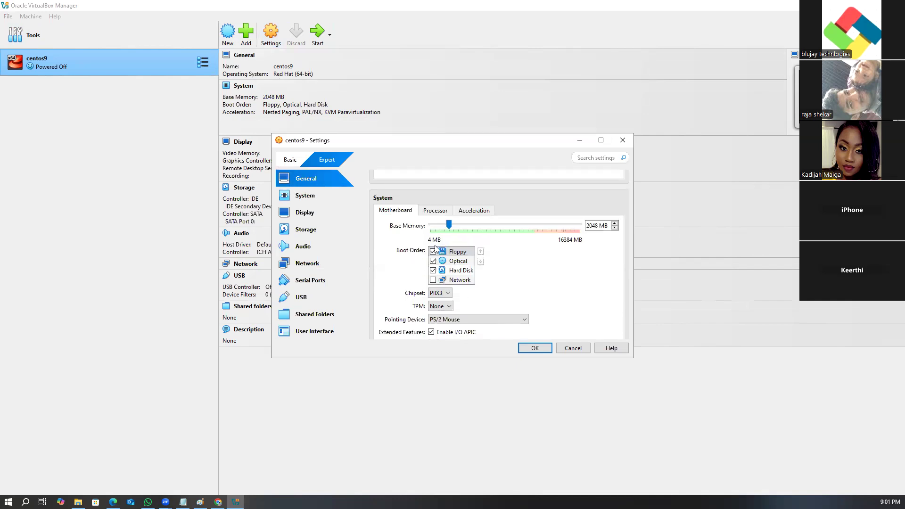
click(425, 210)
scroll(401, 212, up, 3)
click(313, 198)
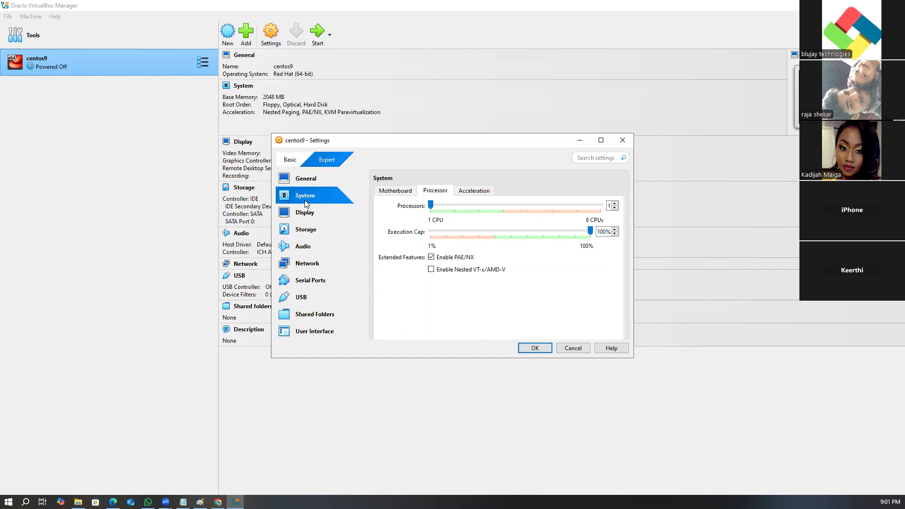
click(306, 213)
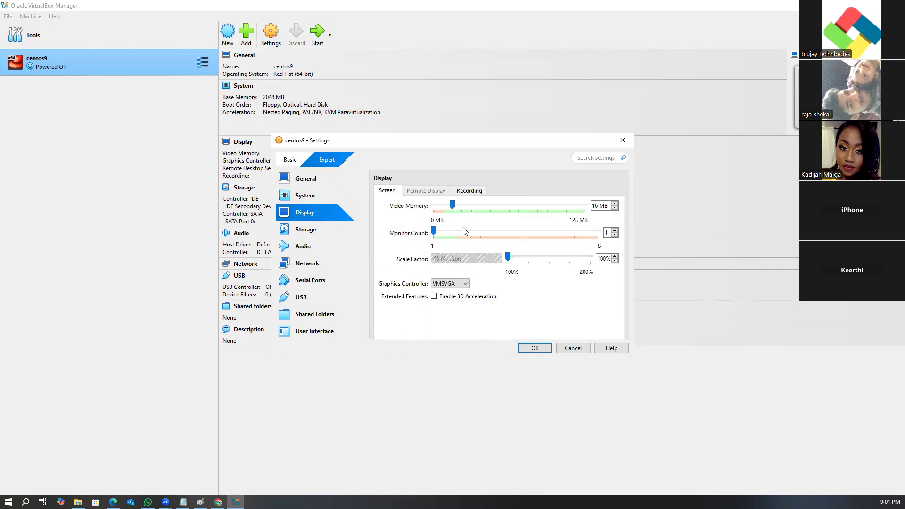
Step: Remove the empty optical drive attachment from the IDE controller in the centos9 machine's storage settings
click(309, 231)
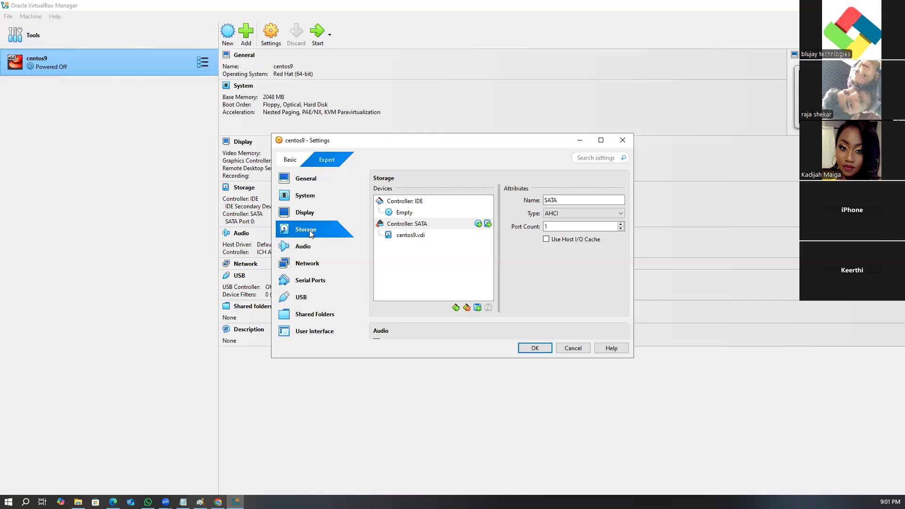
click(413, 236)
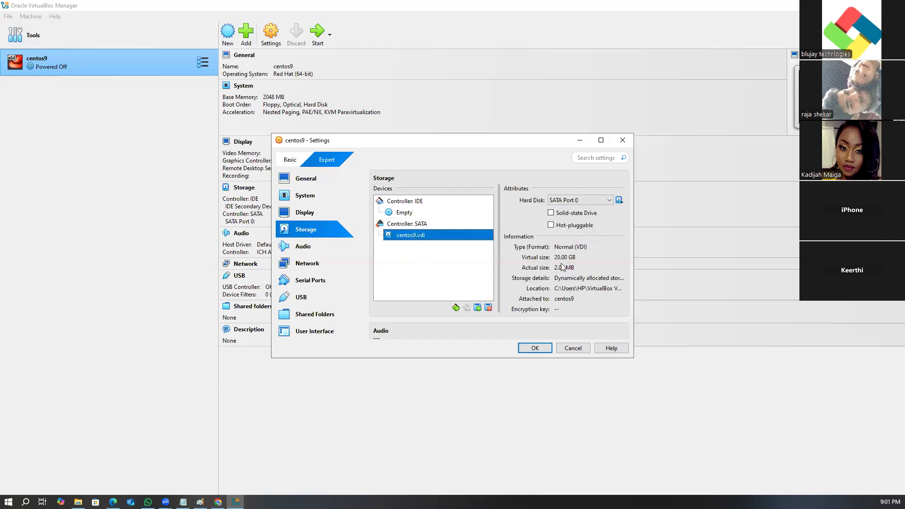
click(404, 215)
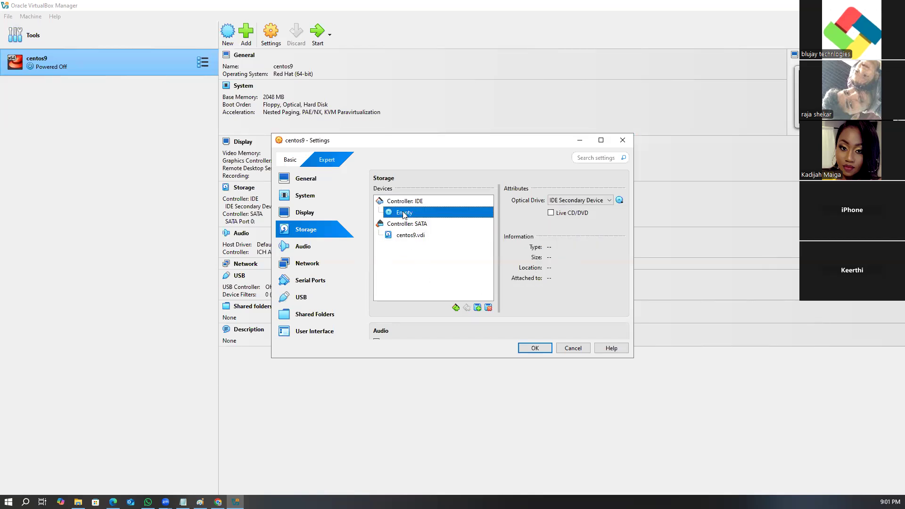
right_click(408, 214)
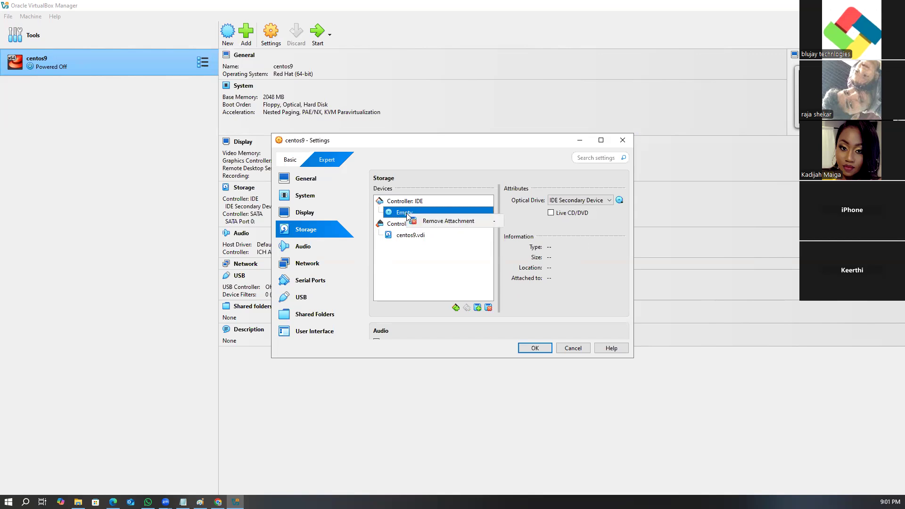
click(433, 222)
click(430, 287)
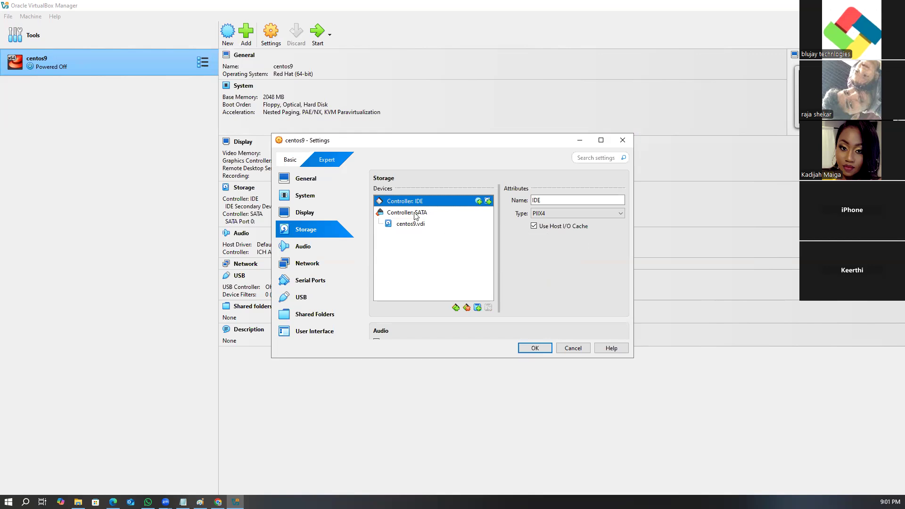
Step: Add an optical drive to the IDE controller with the disk image CentOS-Stream-9-latest-x86_64-dvd1 from Local Disk (D:)
click(478, 203)
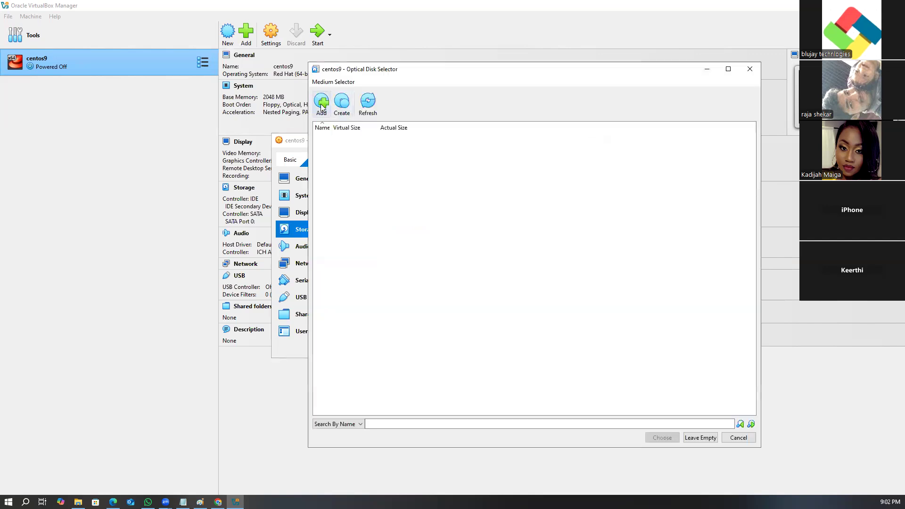
click(320, 104)
scroll(424, 254, down, 6)
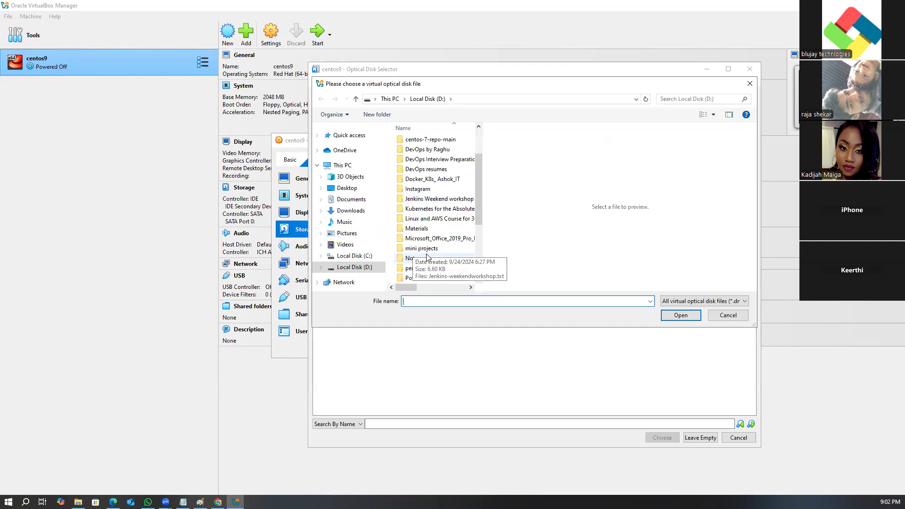
scroll(427, 257, up, 1)
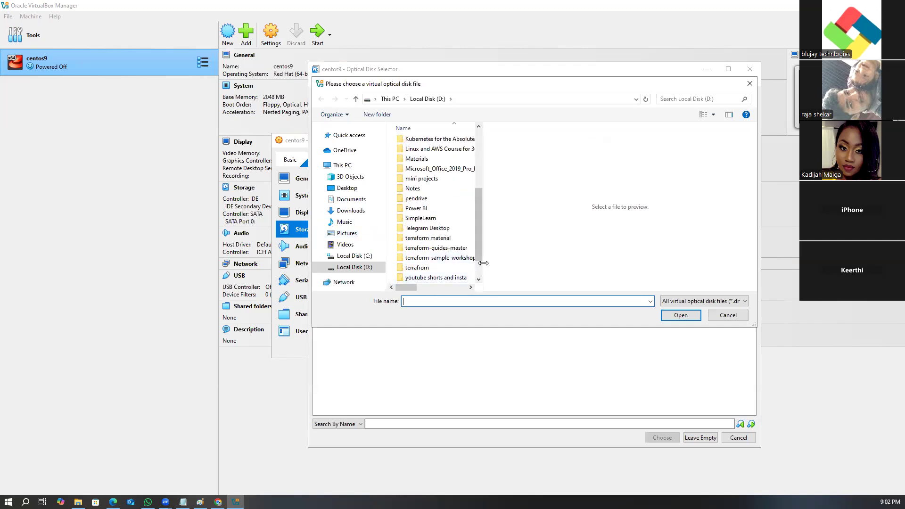
scroll(439, 255, down, 1)
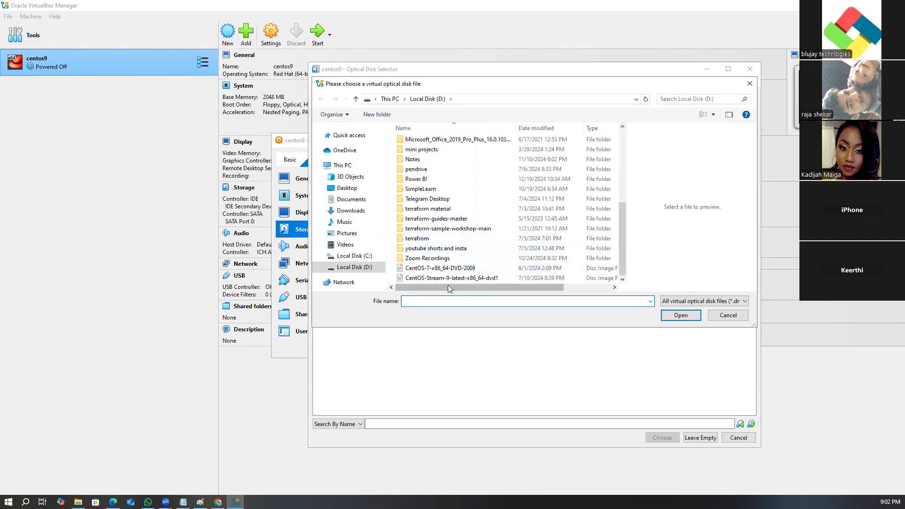
click(424, 279)
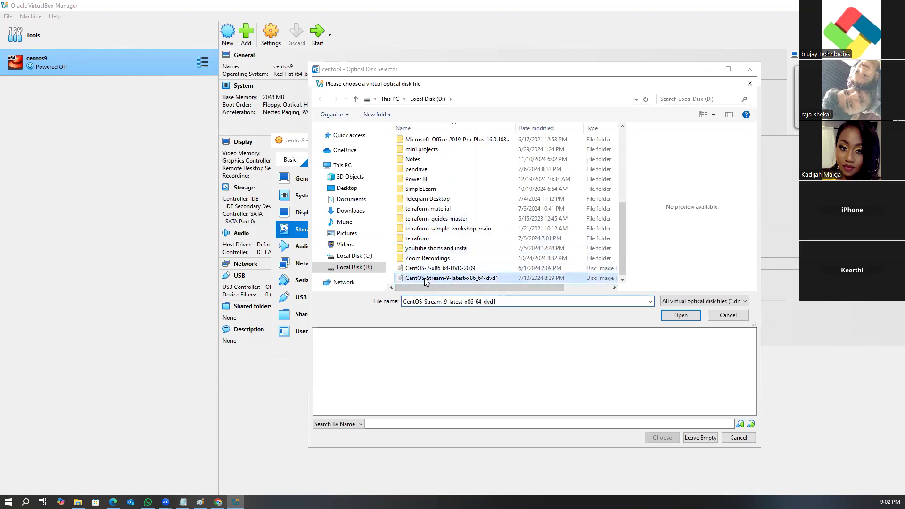
click(680, 316)
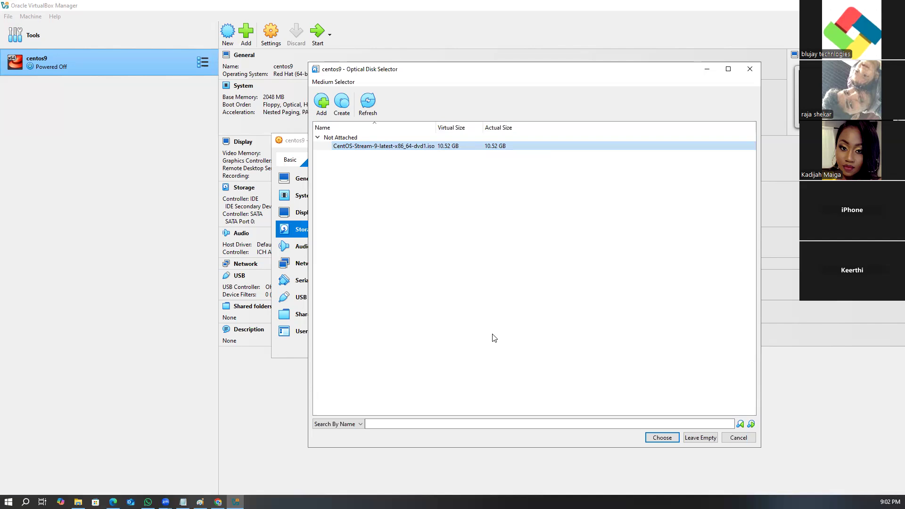
click(662, 437)
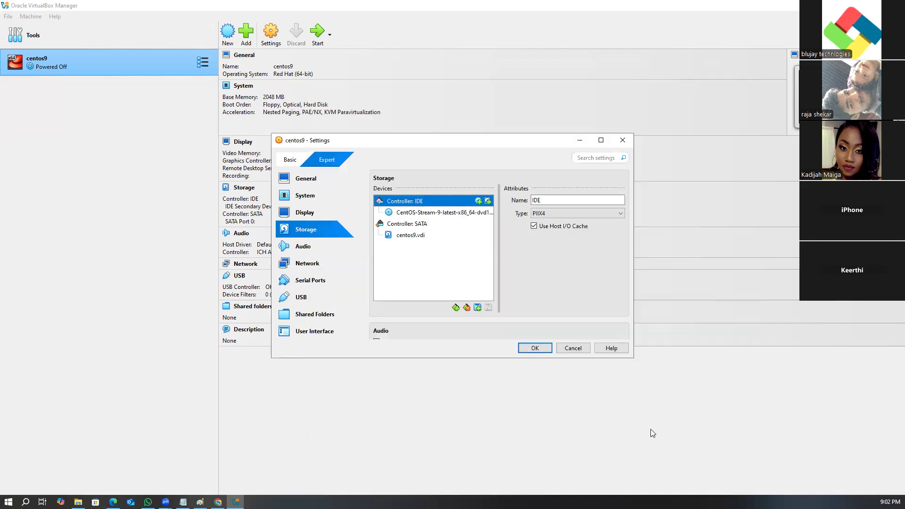
click(441, 208)
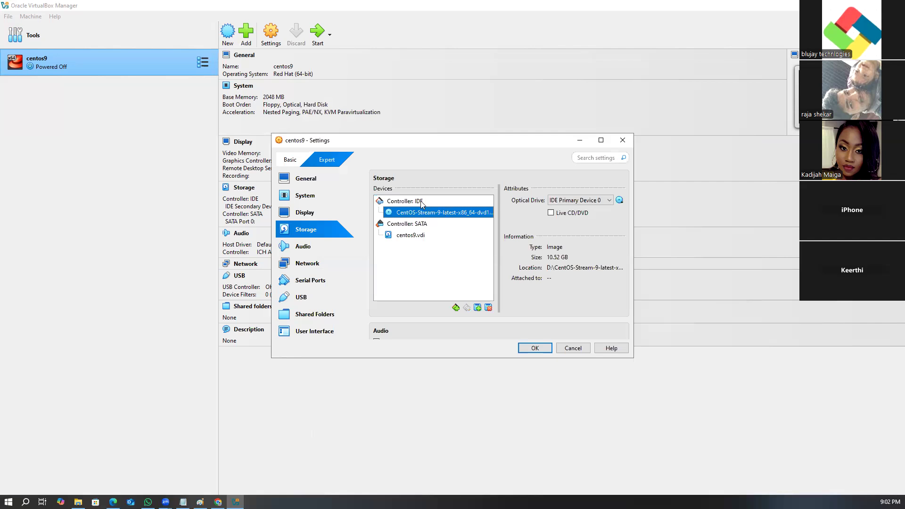
click(479, 205)
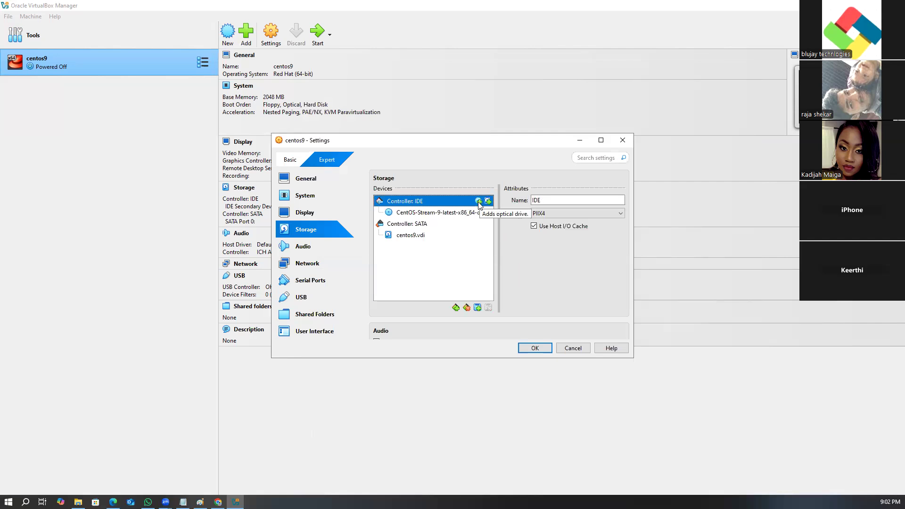
click(413, 238)
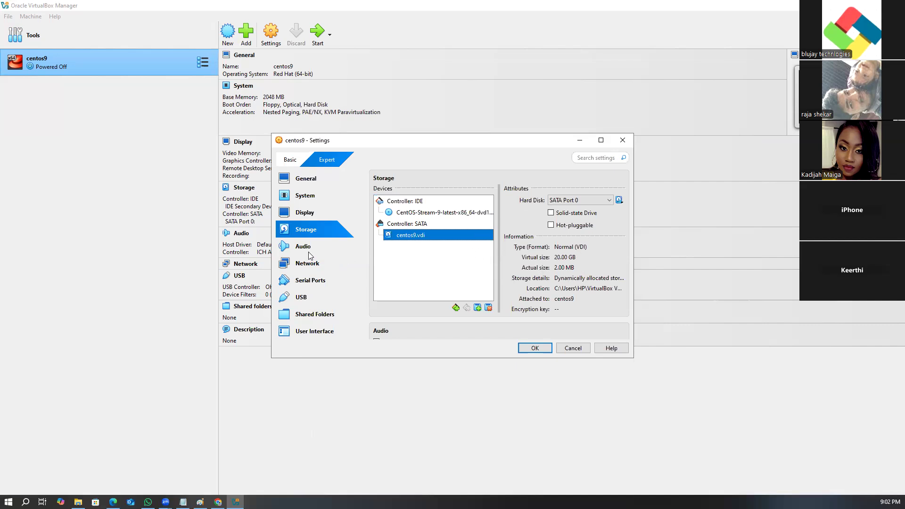
Step: Enable network Adapter 2 for the centos9 machine and attach it to Bridged Adapter
click(307, 267)
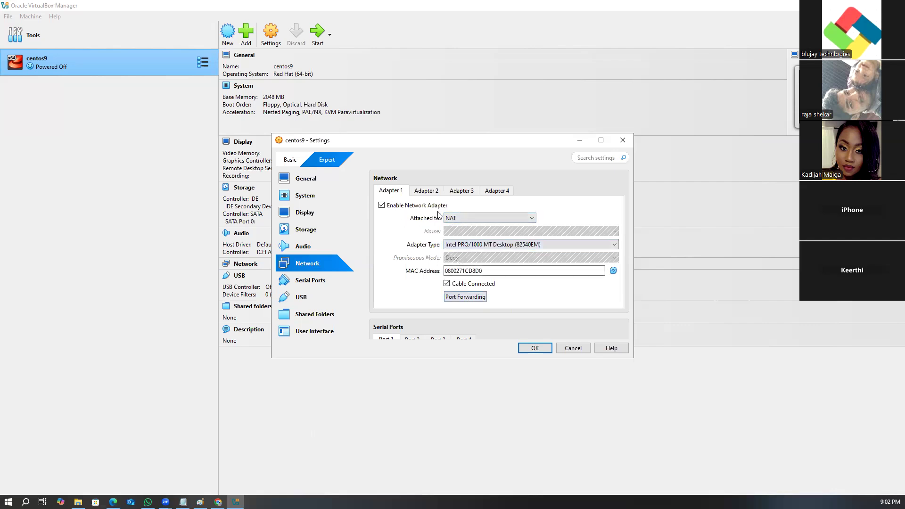
click(419, 191)
click(382, 206)
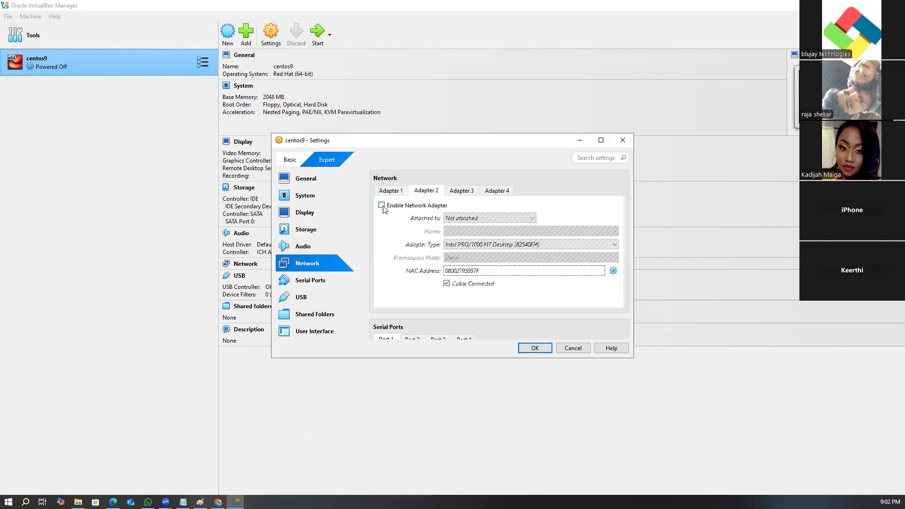
click(492, 220)
click(483, 236)
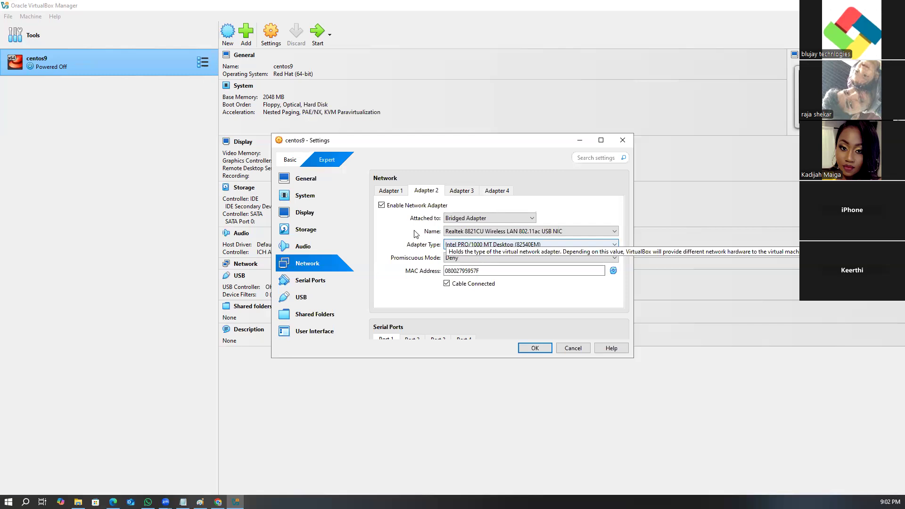
click(394, 191)
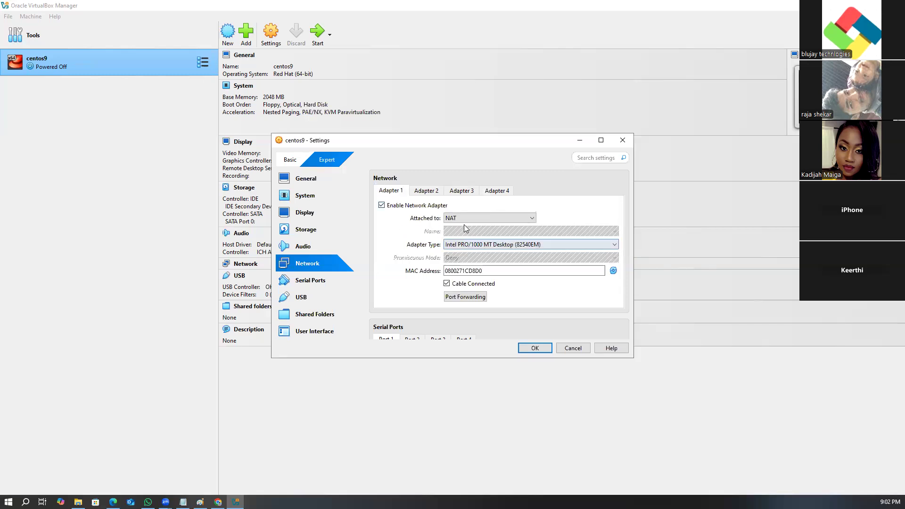
click(426, 191)
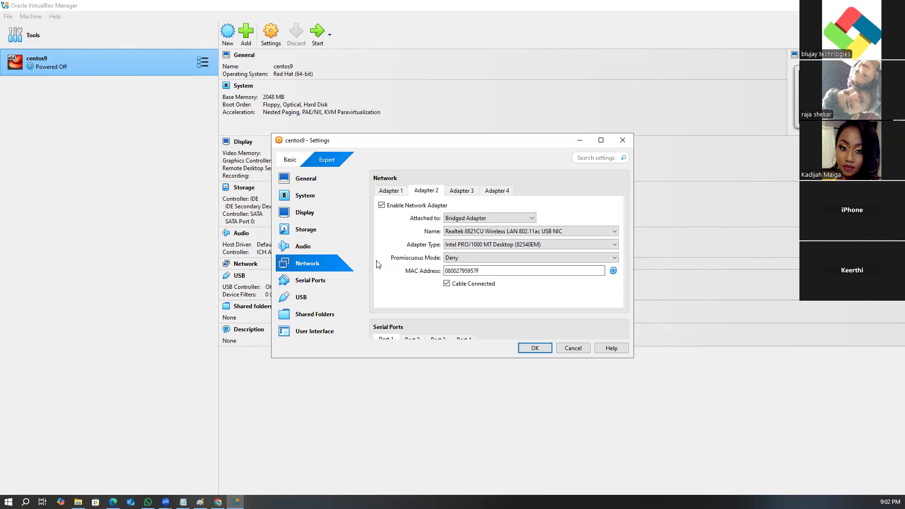
Step: Enable network Adapter 3 attached to Host-only Adapter and save the centos9 machine settings
click(461, 190)
click(382, 205)
click(465, 218)
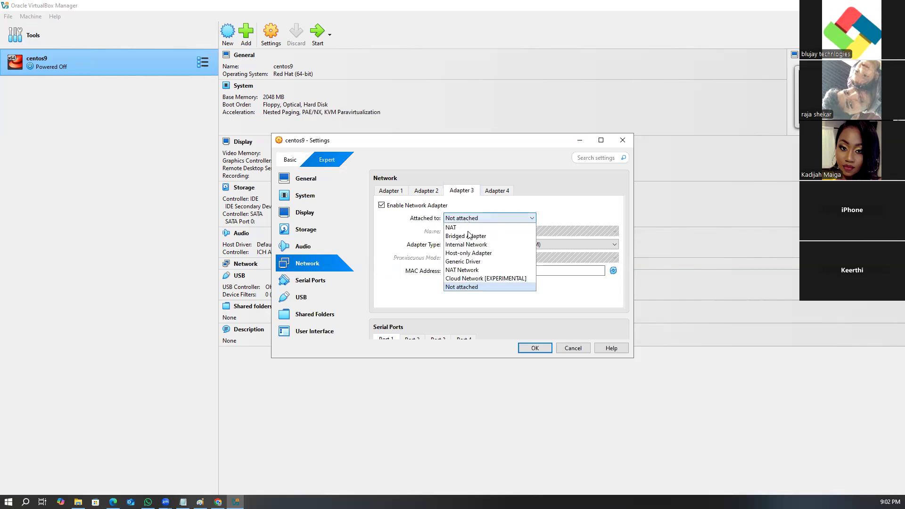
click(469, 254)
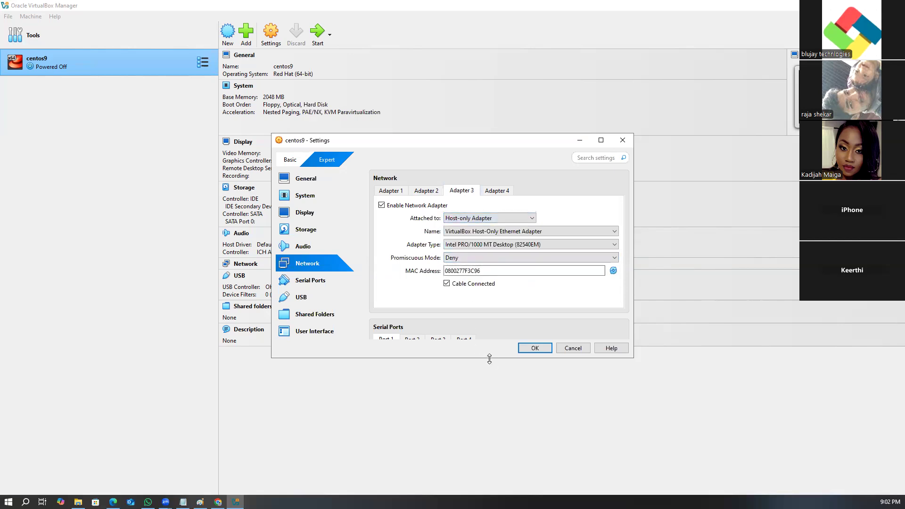
click(314, 230)
click(414, 213)
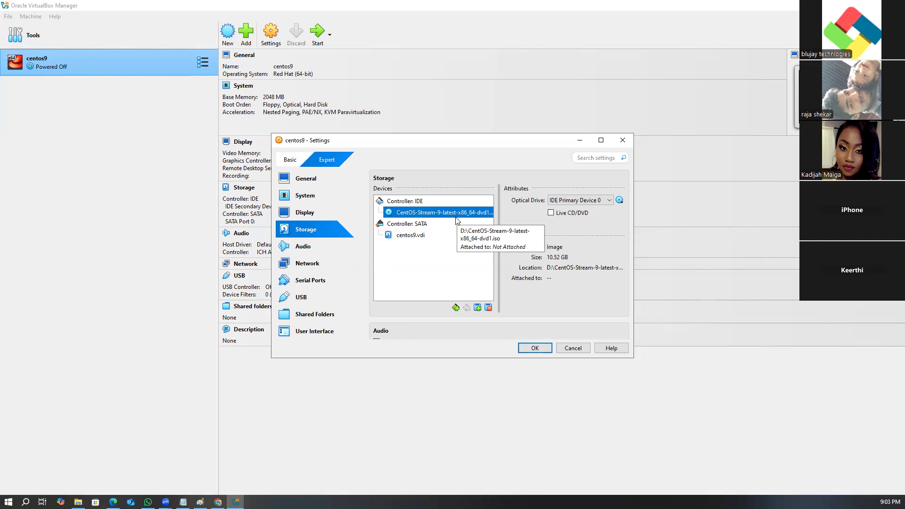
click(314, 263)
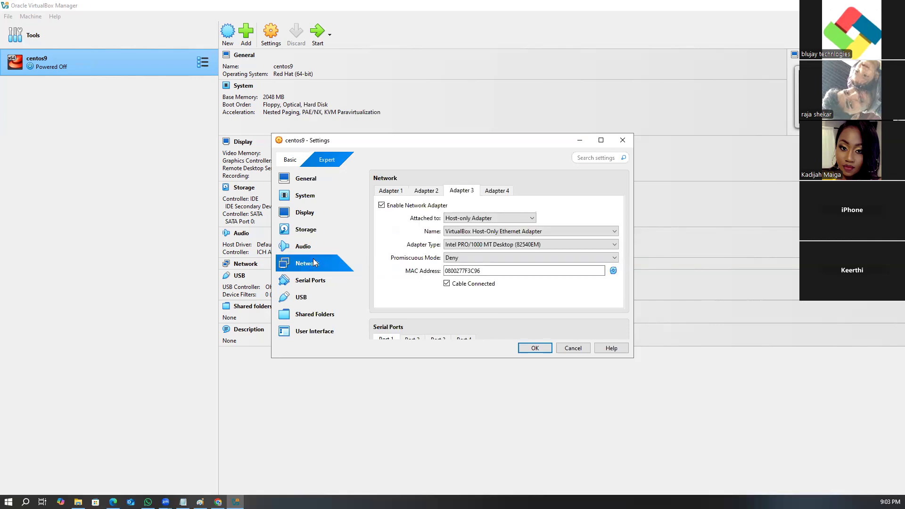
click(535, 348)
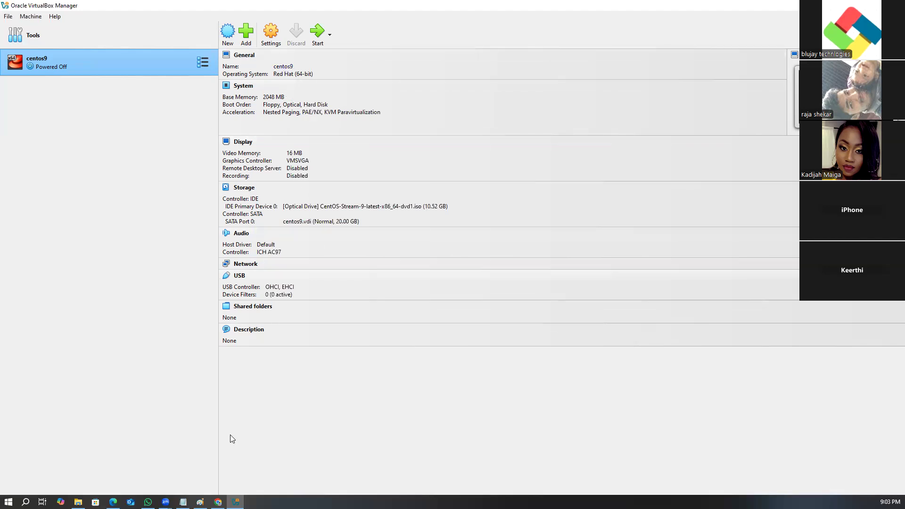
Step: Switch to Notepad and review the written installation steps, from the downloads to configuring resources and installing Centos9
click(183, 501)
click(81, 254)
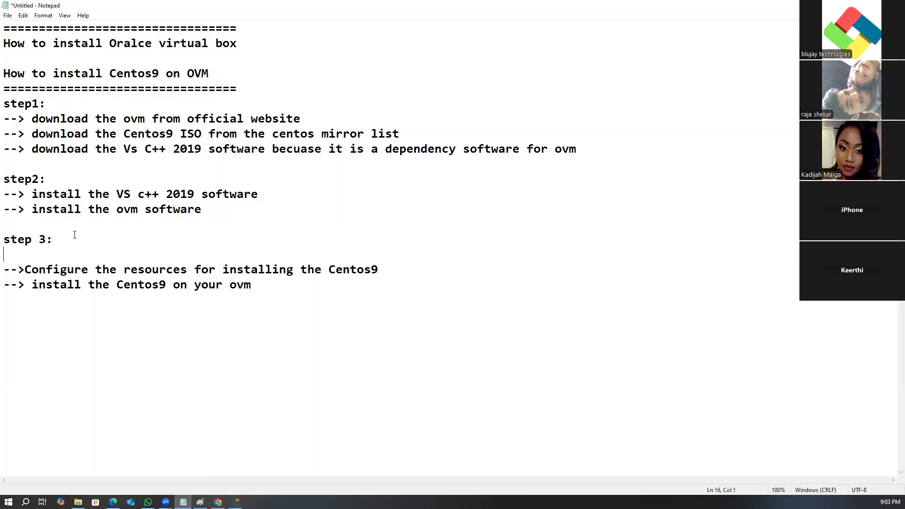
drag(33, 194, 241, 198)
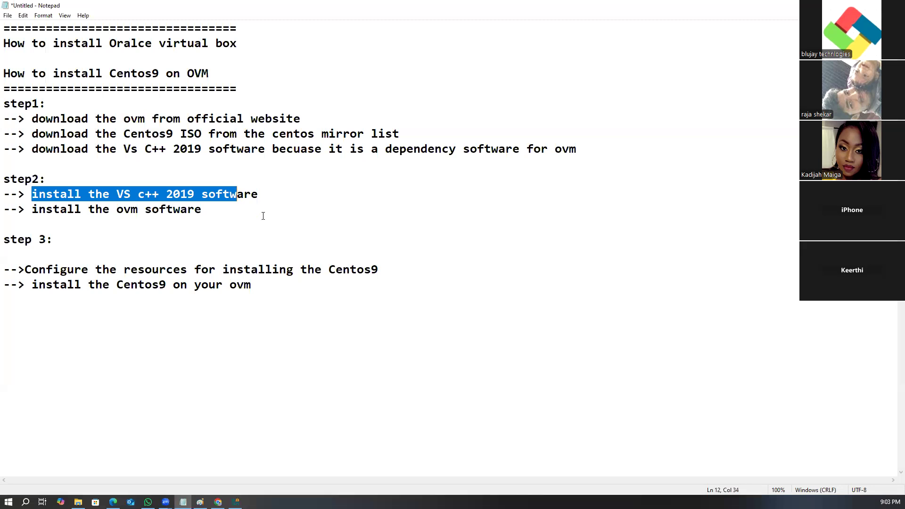
click(212, 210)
drag(39, 210, 3, 179)
click(226, 223)
click(117, 222)
drag(224, 219, 4, 104)
click(116, 225)
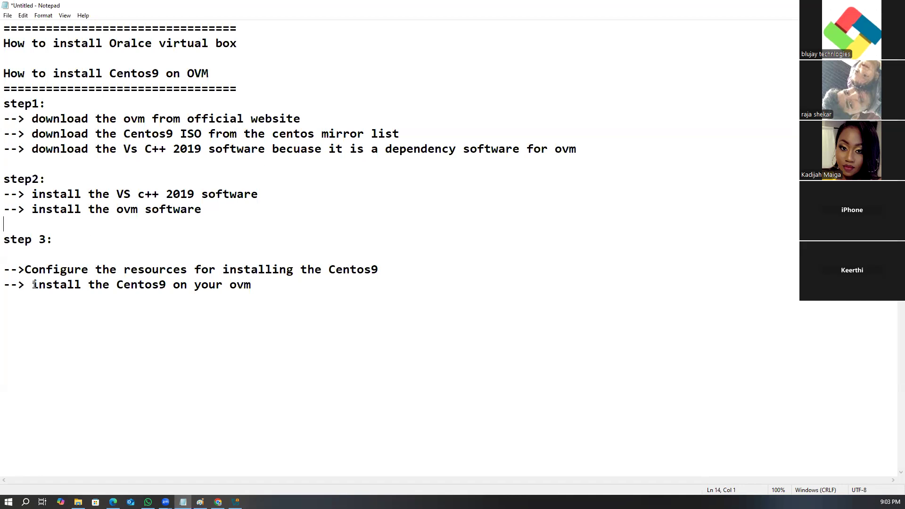
drag(166, 275, 381, 275)
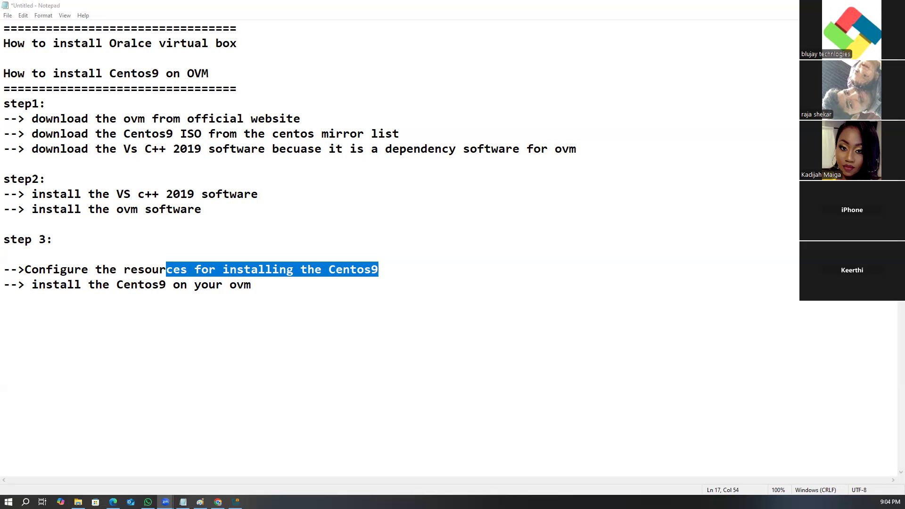
click(253, 301)
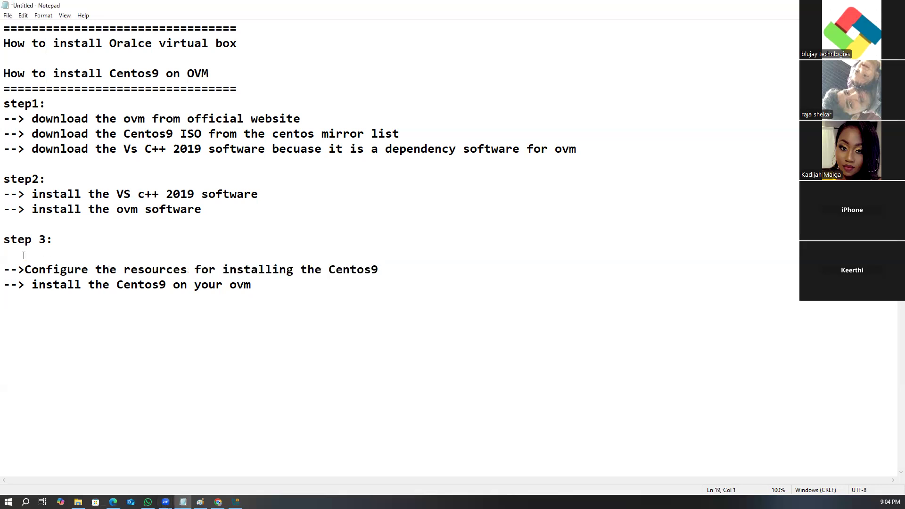
drag(187, 269, 343, 270)
click(319, 303)
drag(59, 285, 252, 285)
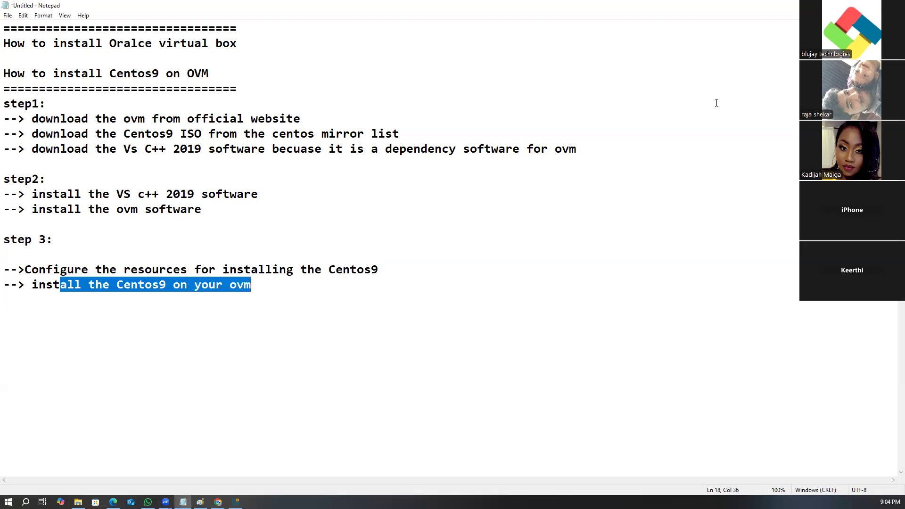
click(850, 5)
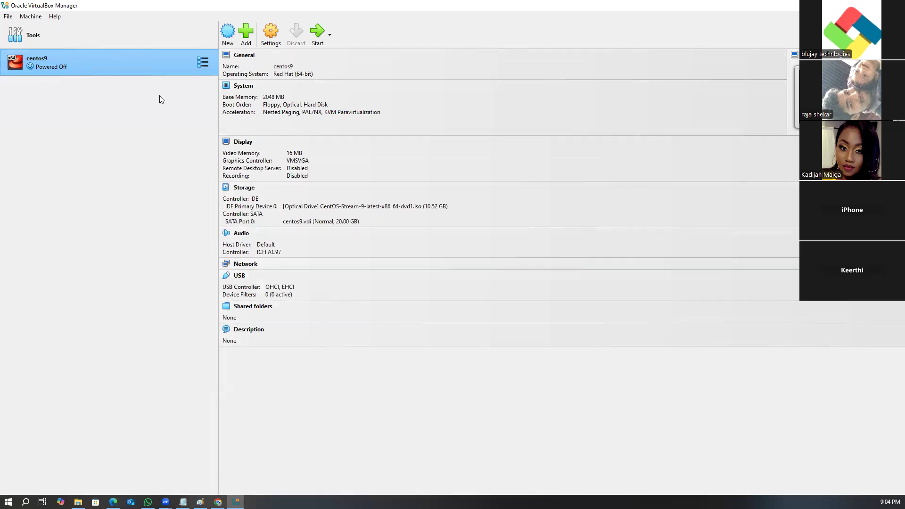
Step: Start the centos9 machine and boot the Install CentOS Stream 9 option, dismissing the keyboard capture notice
click(317, 32)
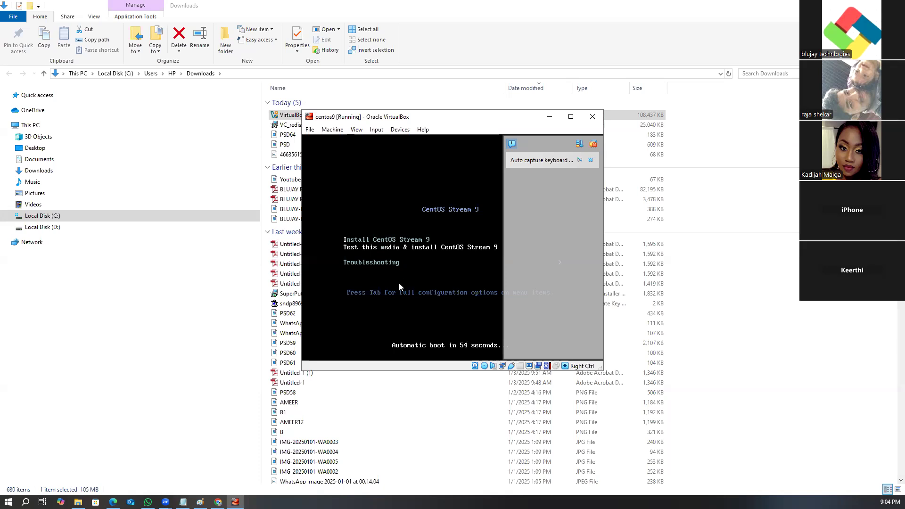
click(590, 161)
click(501, 224)
key(Up)
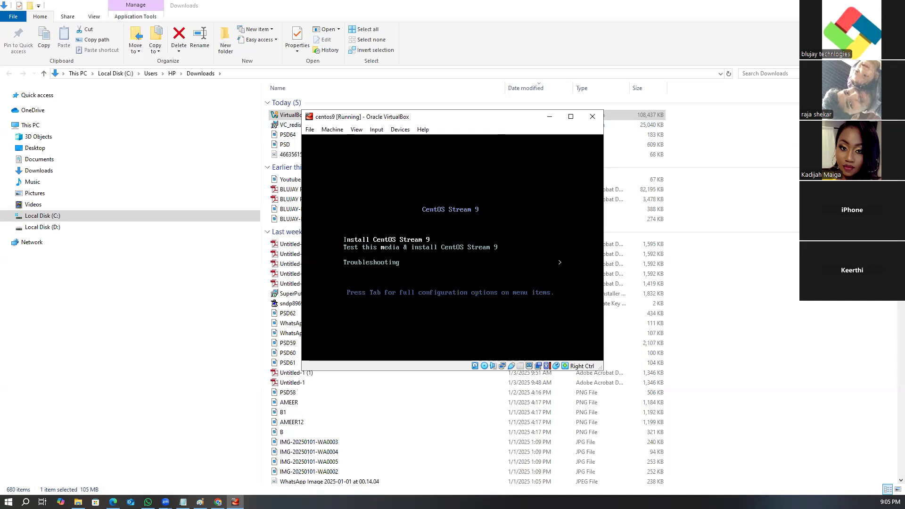
key(Return)
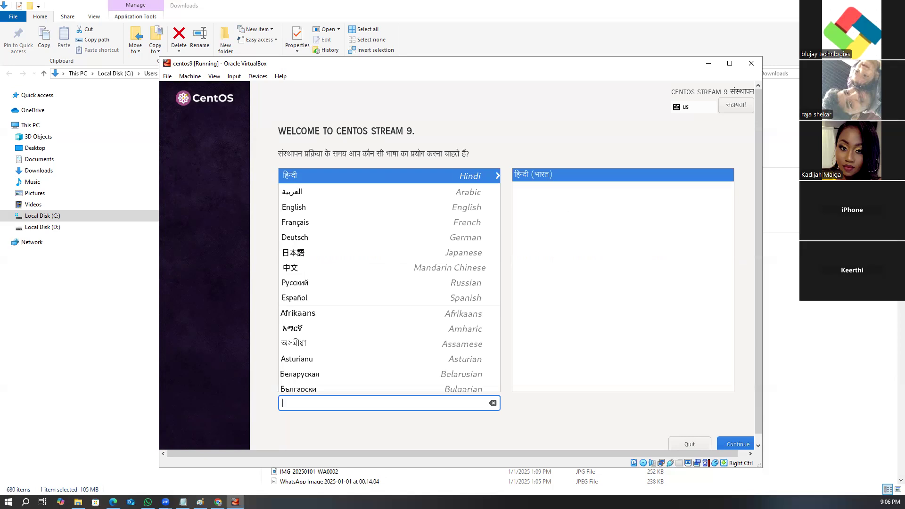
Step: Attach the PixArt Dell MS116 USB Optical Mouse to the running centos9 machine as a USB device
click(259, 78)
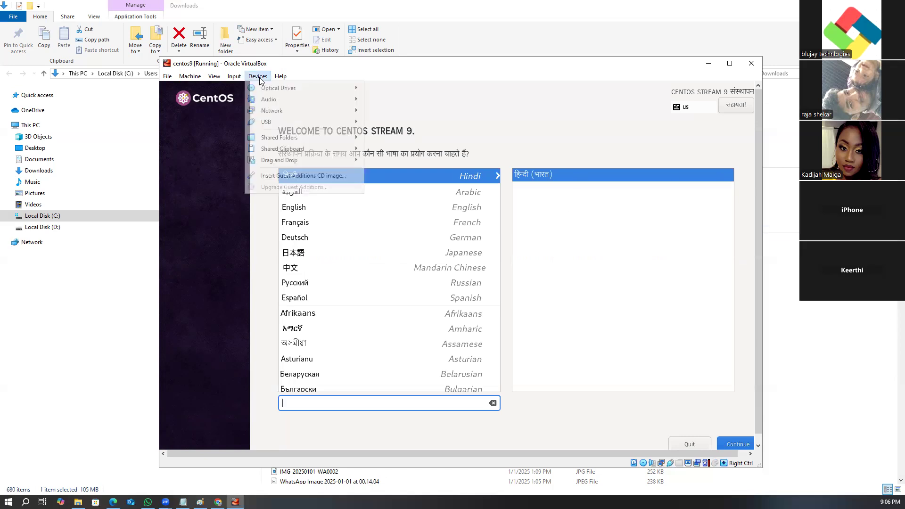
mouse_move(227, 79)
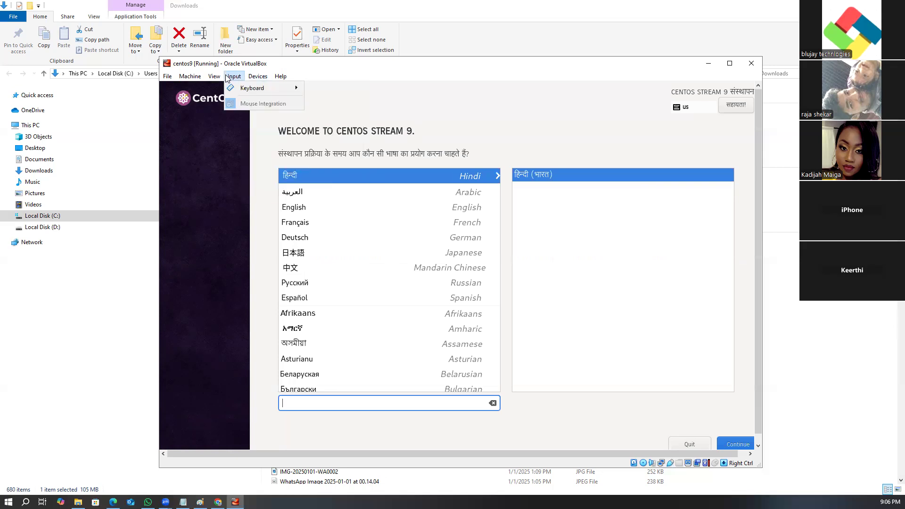
mouse_move(270, 87)
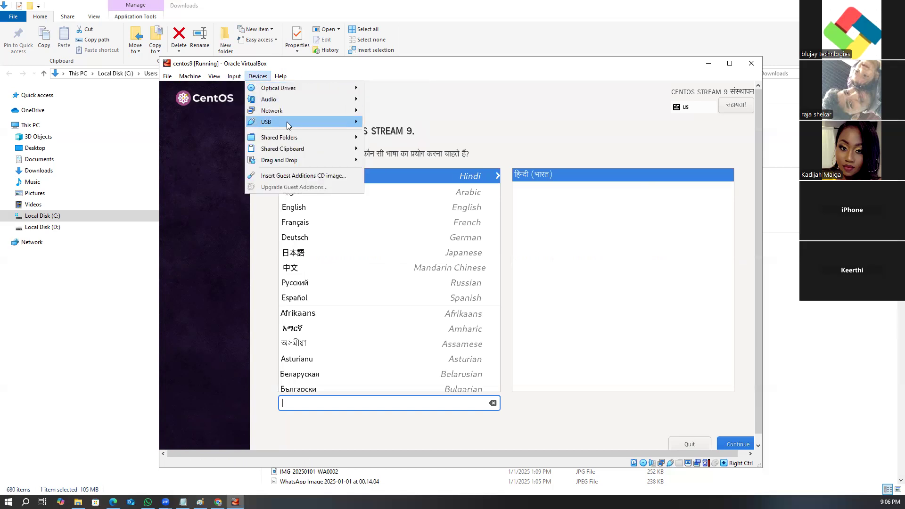
mouse_move(287, 122)
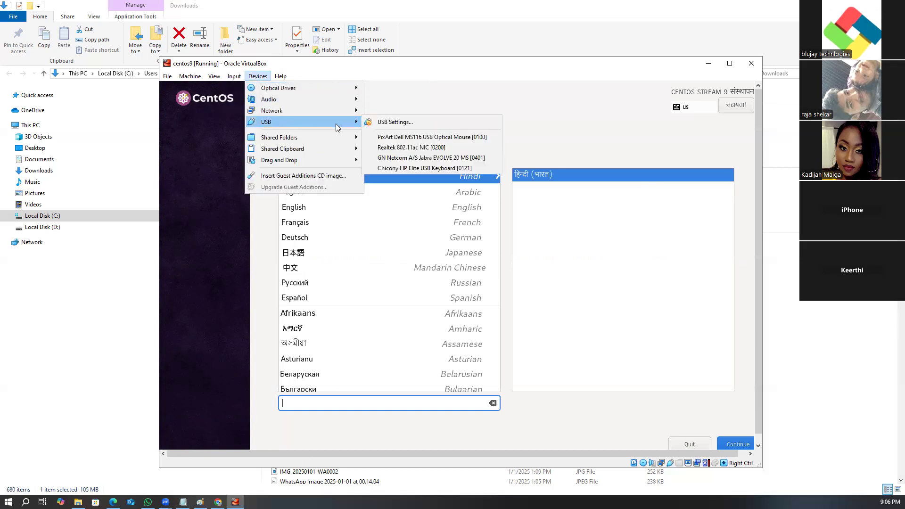
click(393, 137)
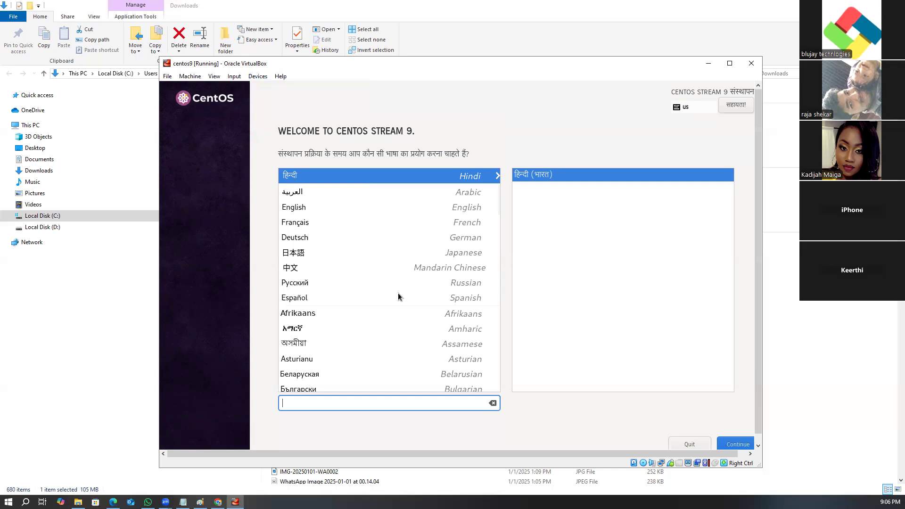
Step: Choose English (United States) as the installation language and set the base environment to Minimal Install
click(303, 208)
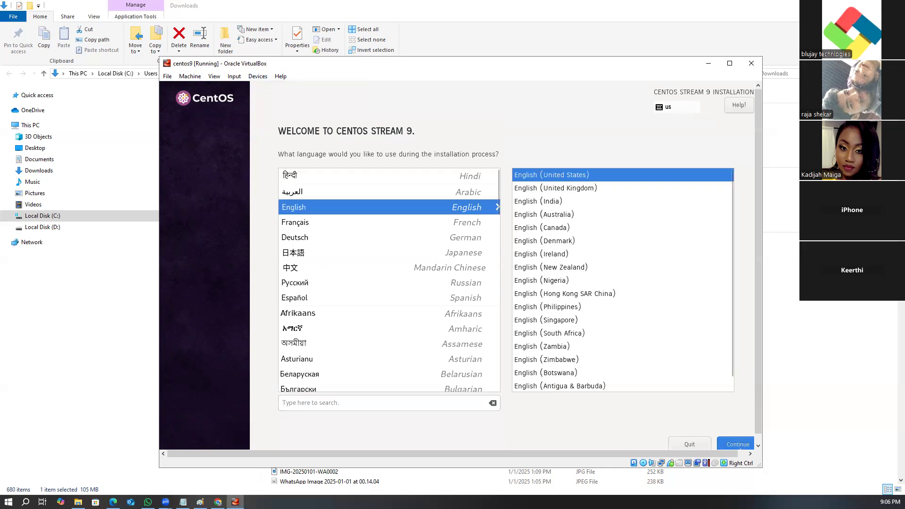
click(738, 446)
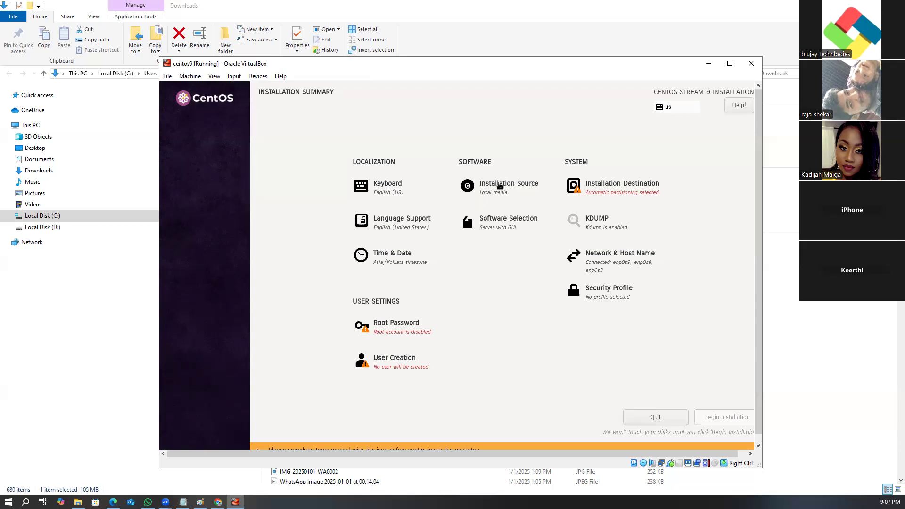
click(507, 225)
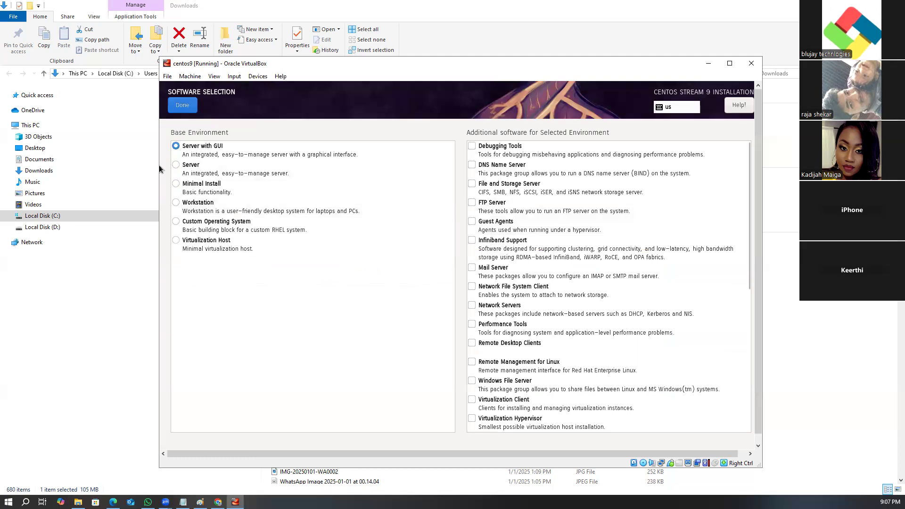
click(180, 189)
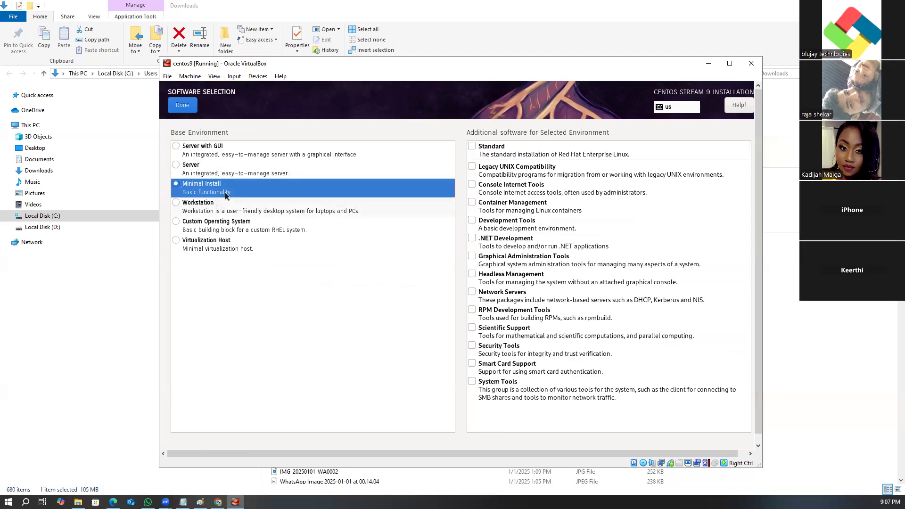
click(185, 105)
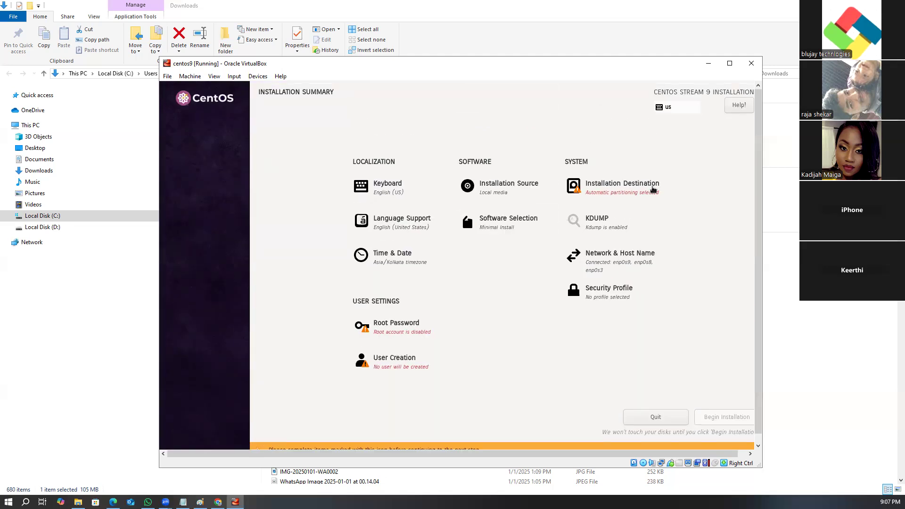
Step: Set the installation destination to the 20 GiB ATA VBOX HARDDISK with automatic storage configuration
click(652, 186)
click(185, 183)
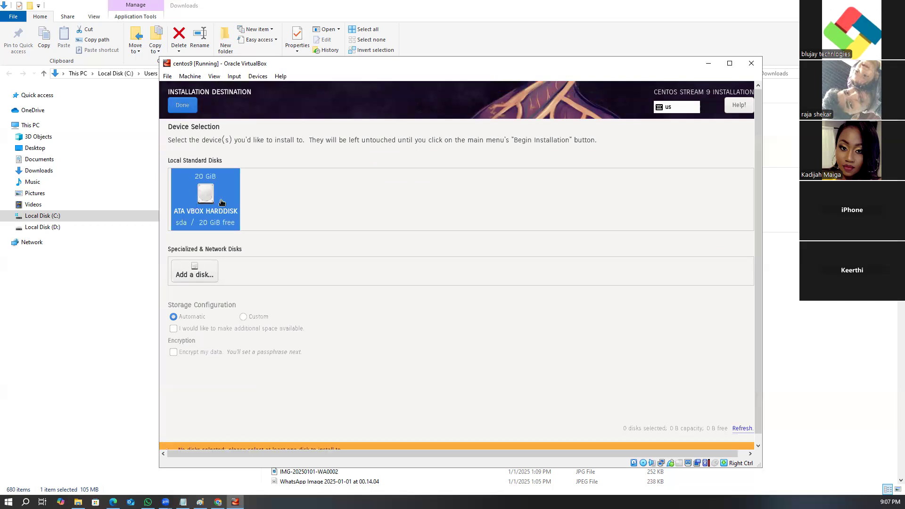
click(179, 107)
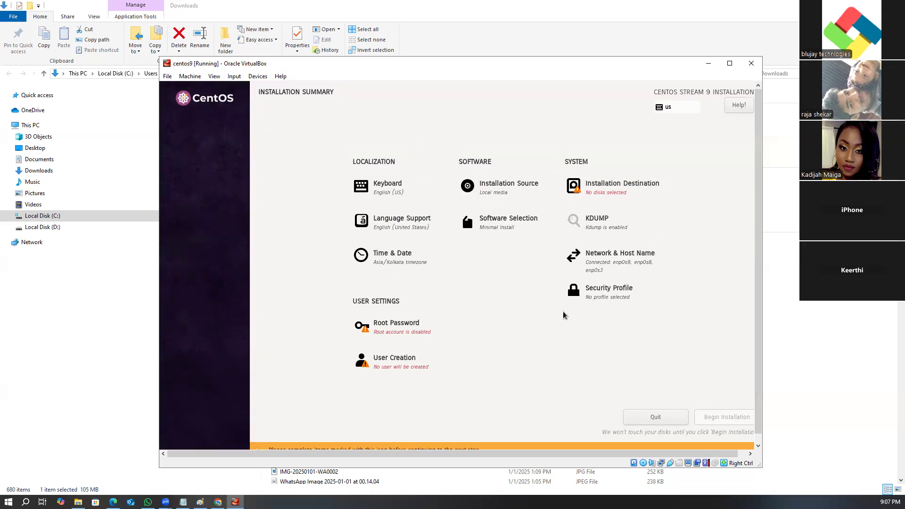
click(614, 192)
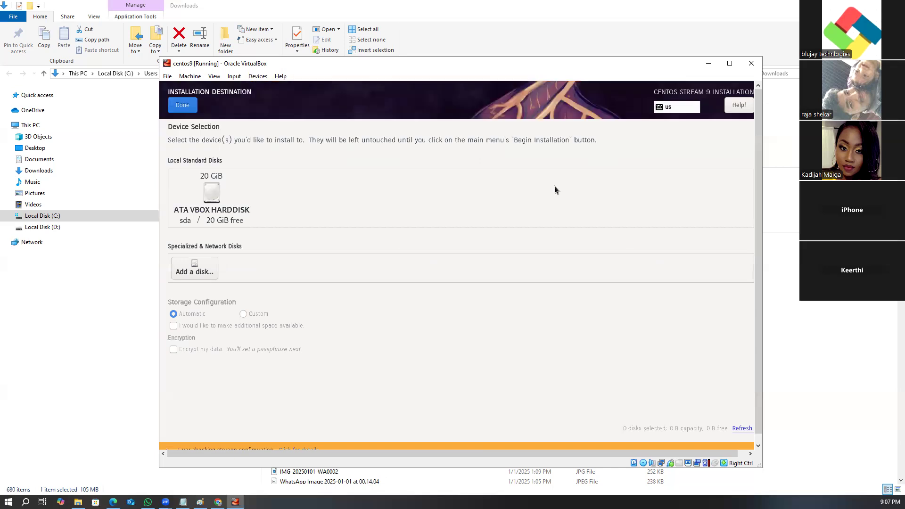
click(192, 201)
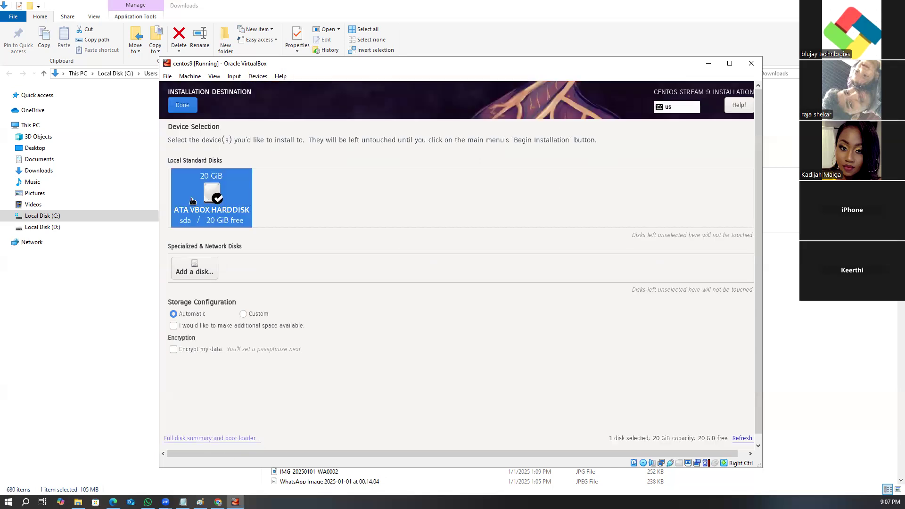
click(183, 107)
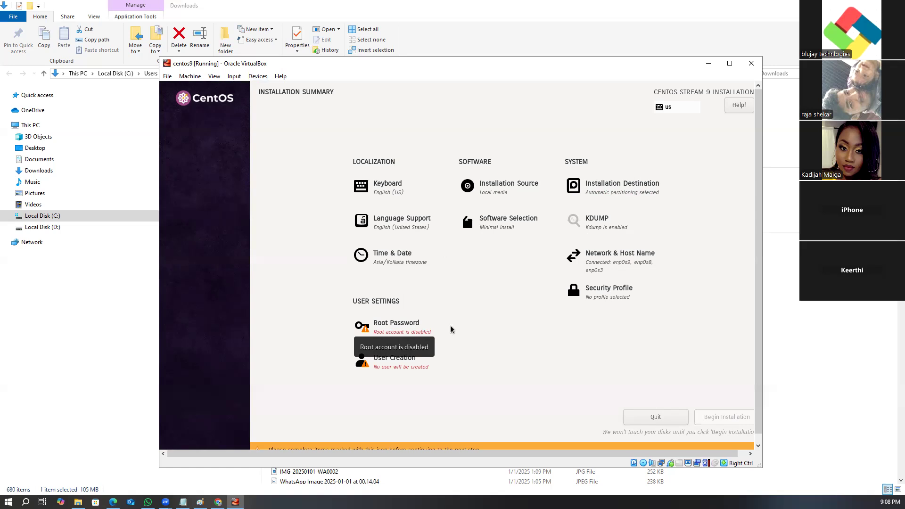
Step: Enter and confirm the root password, allow root SSH login with password, and accept the weak password
click(399, 327)
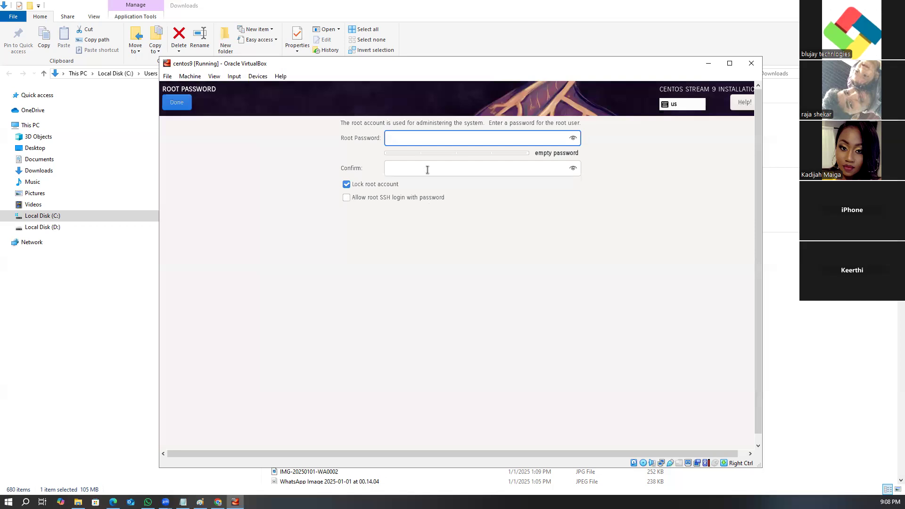
text(••)
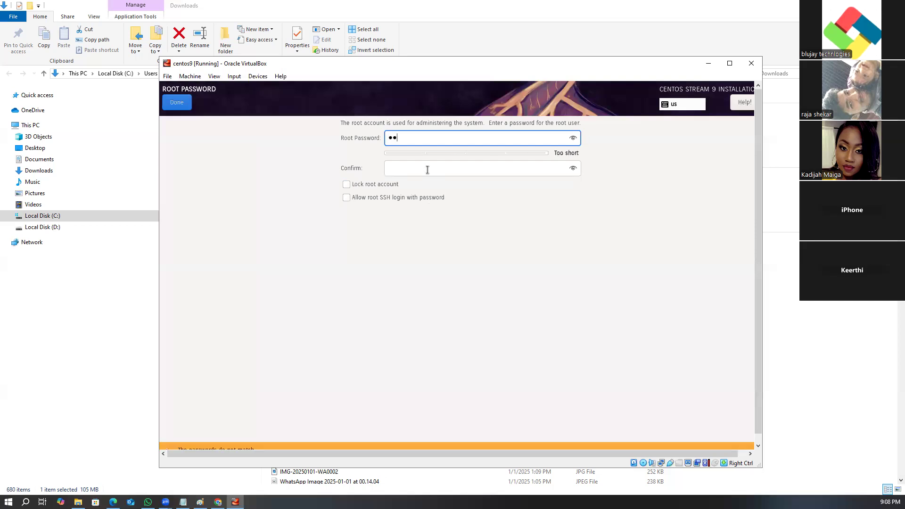
text(••••)
key(Tab)
text(••••••)
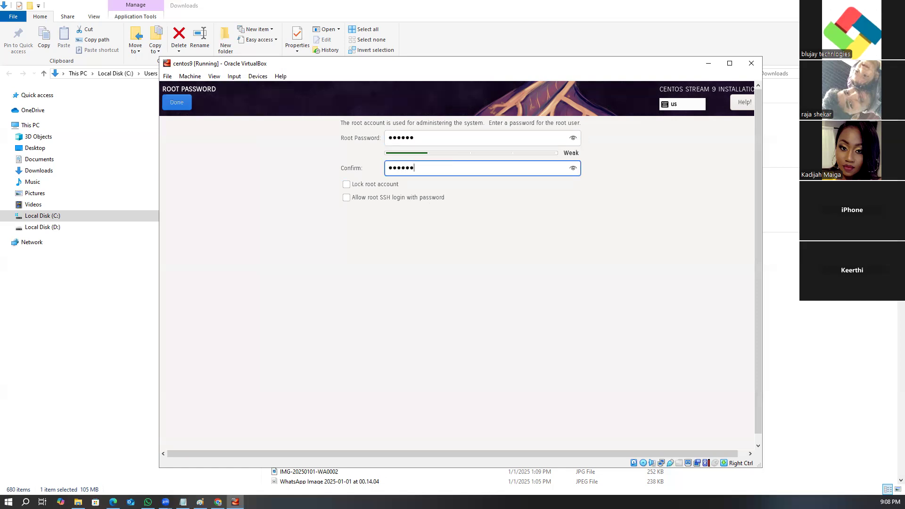
click(347, 199)
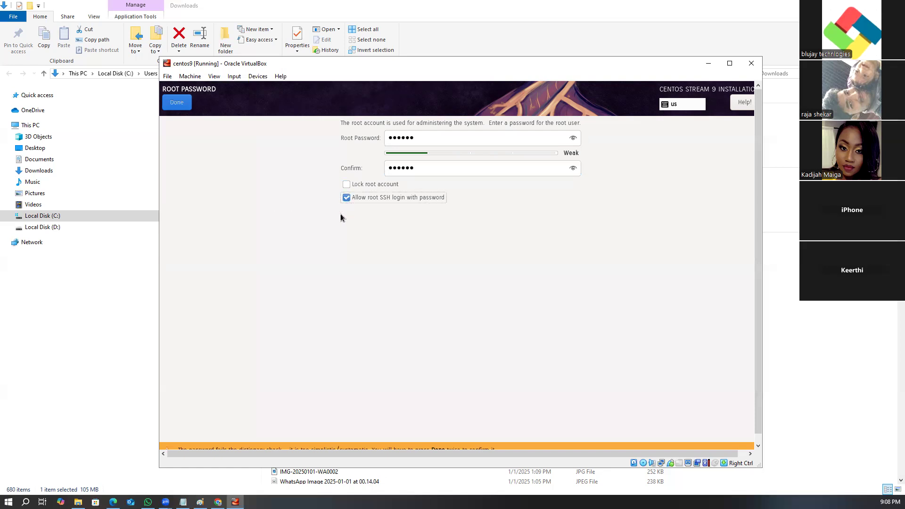
click(177, 102)
click(178, 102)
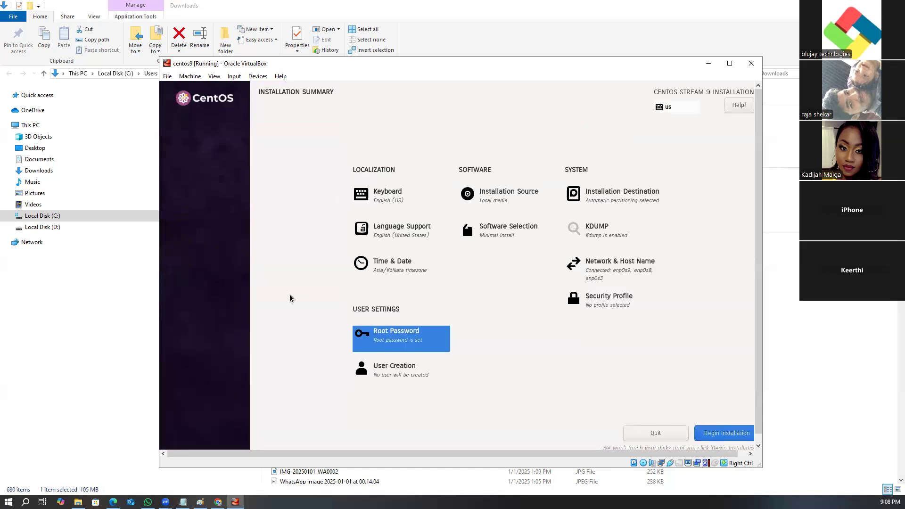
Step: Begin the CentOS Stream 9 installation and reboot the system once it completes
click(725, 438)
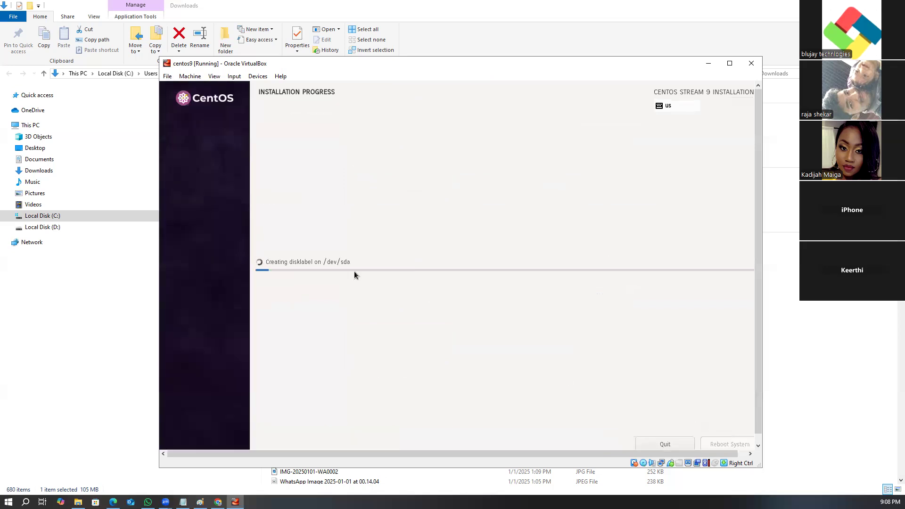
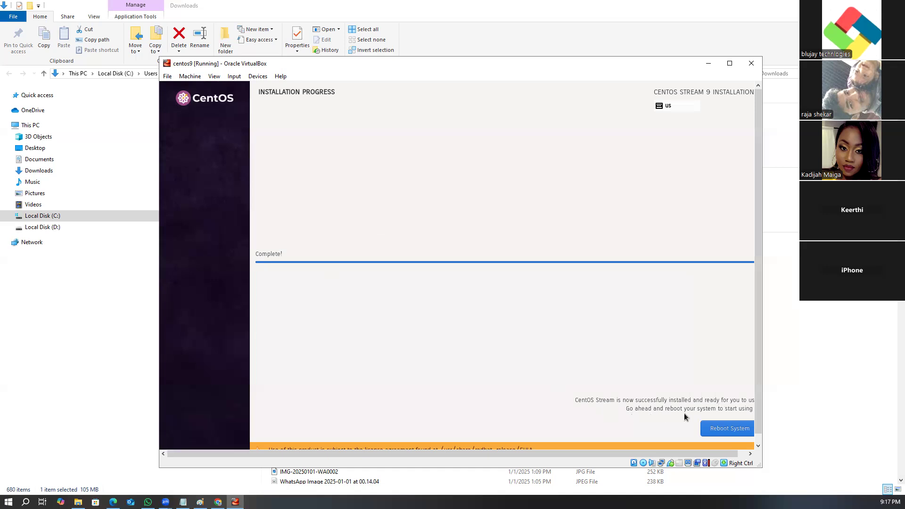
click(727, 426)
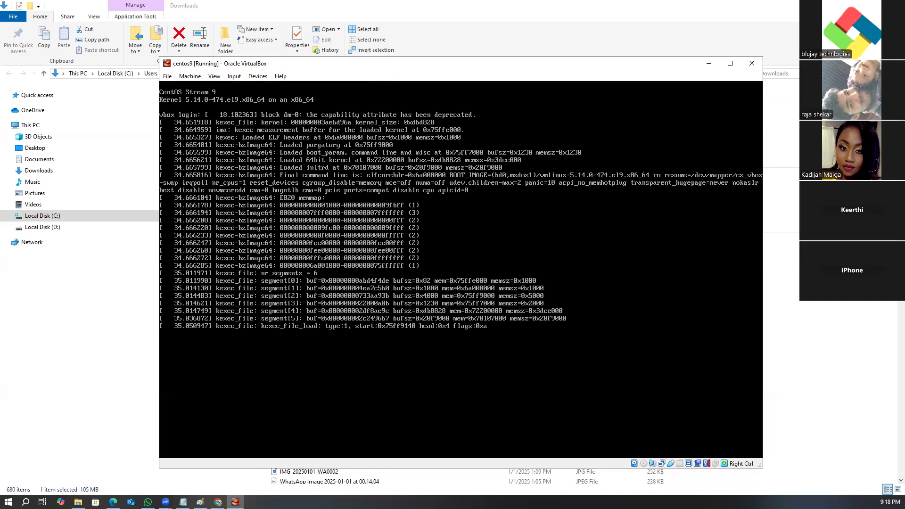
Step: Bring up a clean login prompt, log in as root with the account password, and clear the console
key(Return)
key(Return)
key(ctrl+d)
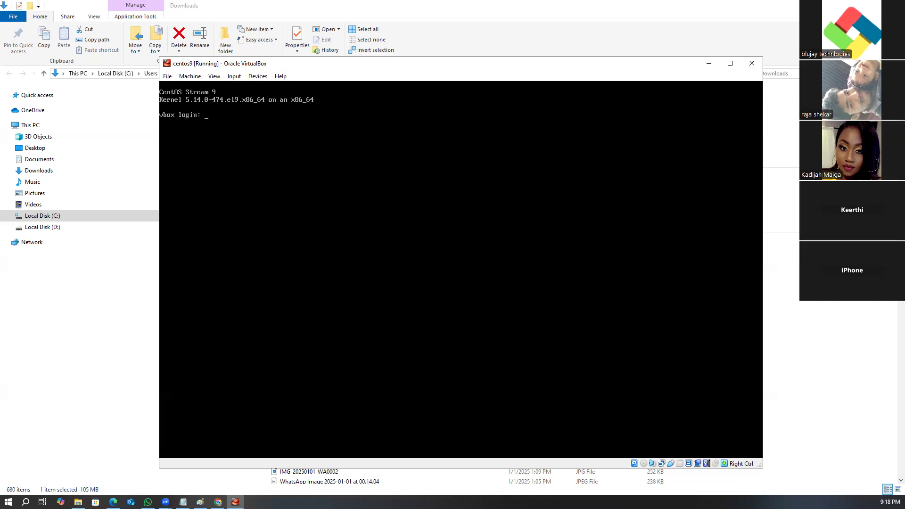
text(rro)
key(BackSpace)
key(BackSpace)
key(BackSpace)
text(ot)
key(Return)
key(Return)
key(ctrl+l)
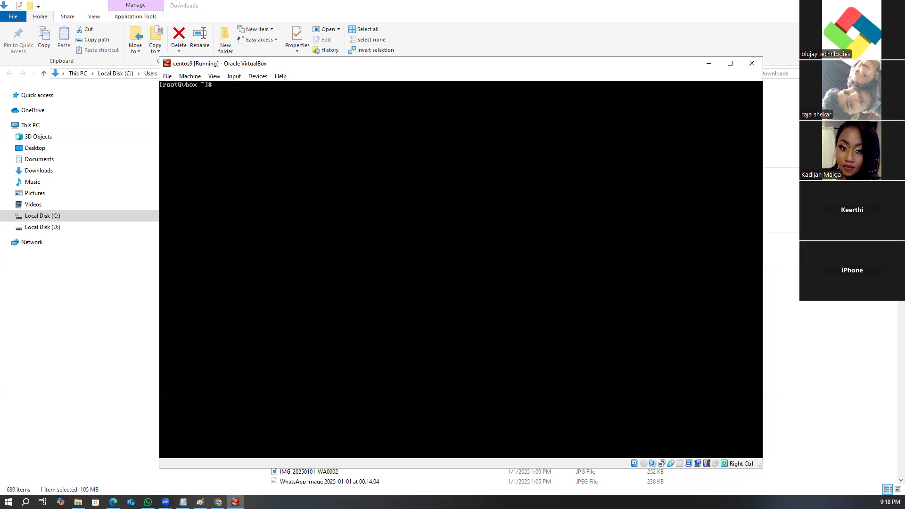
Step: Display the contents of /etc/redhat-release to check the installed CentOS version
text(cat /etc/redh)
key(Tab)
key(Return)
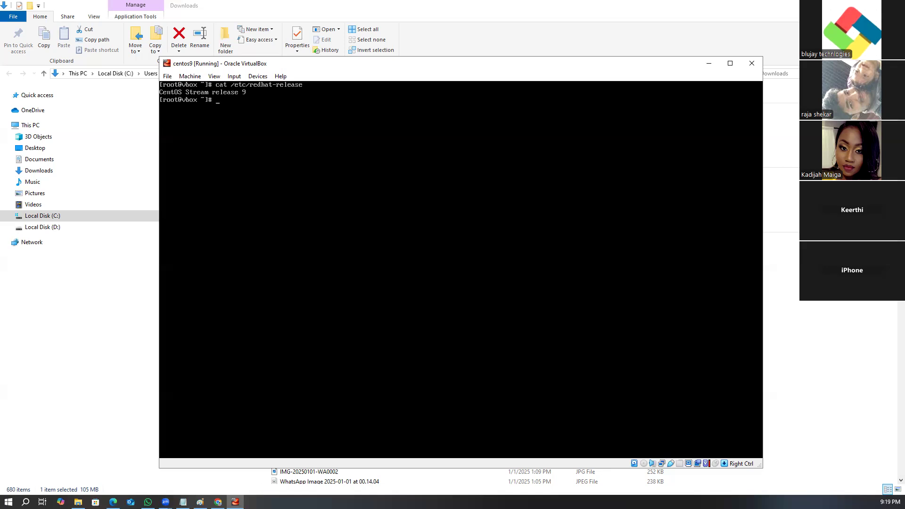
Step: Shut down the centos9 machine from its console with init 0
text(init 0)
key(Return)
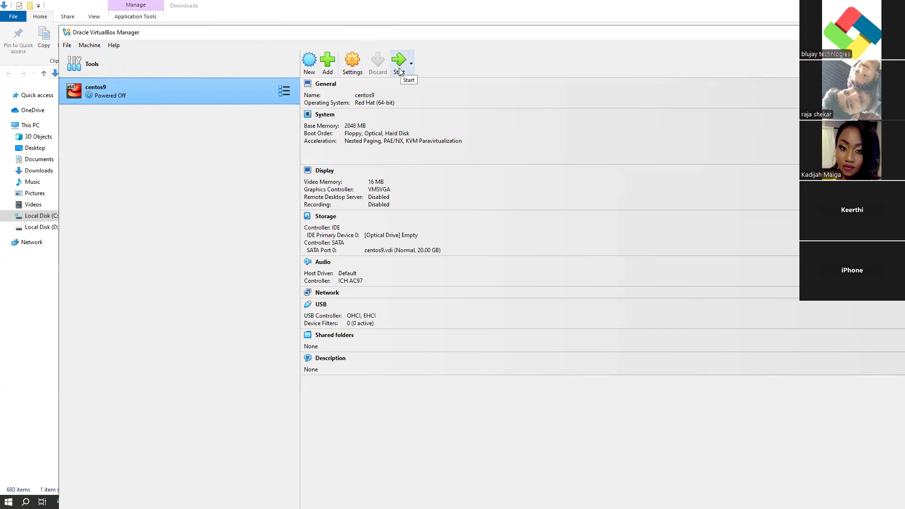
Step: Minimize the VirtualBox Manager, Downloads folder and browser windows to show the desktop
double_click(691, 33)
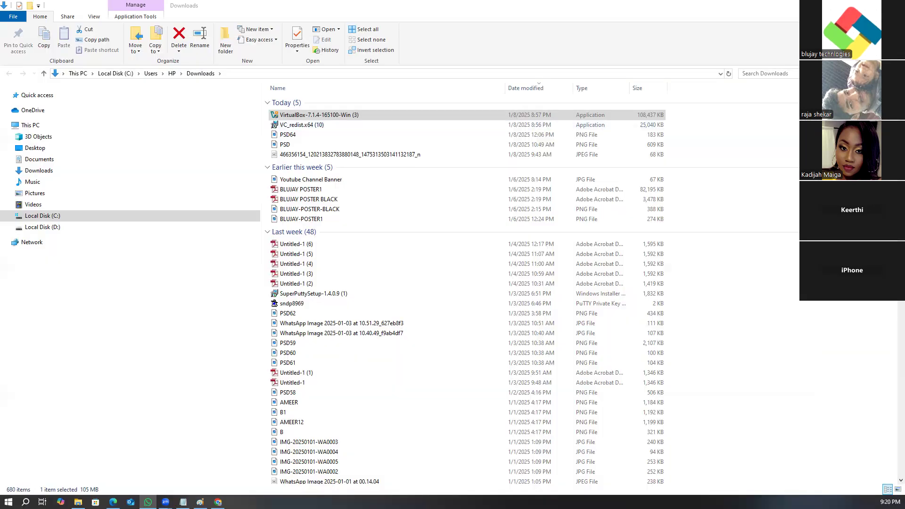
click(894, 5)
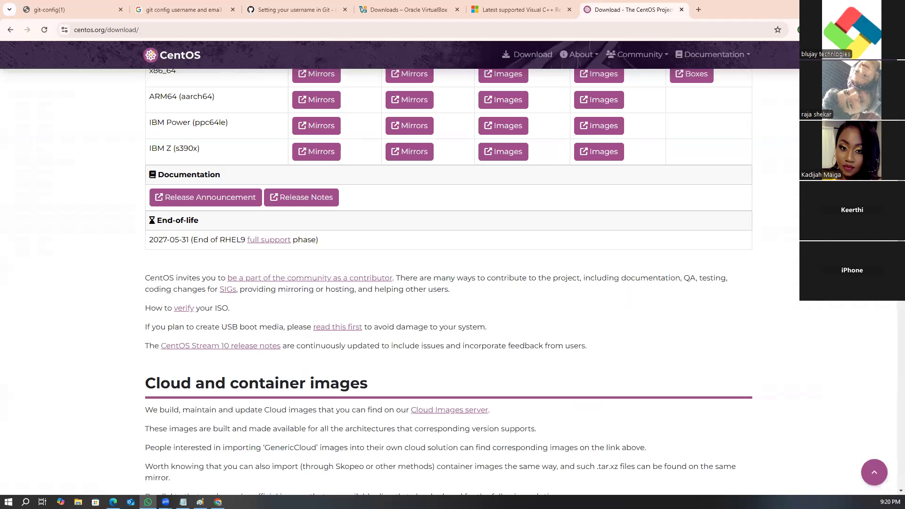
click(840, 6)
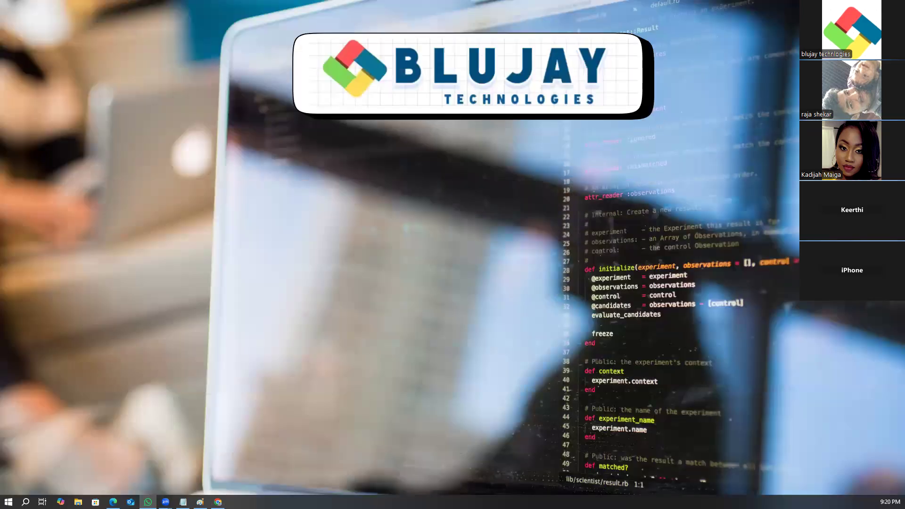